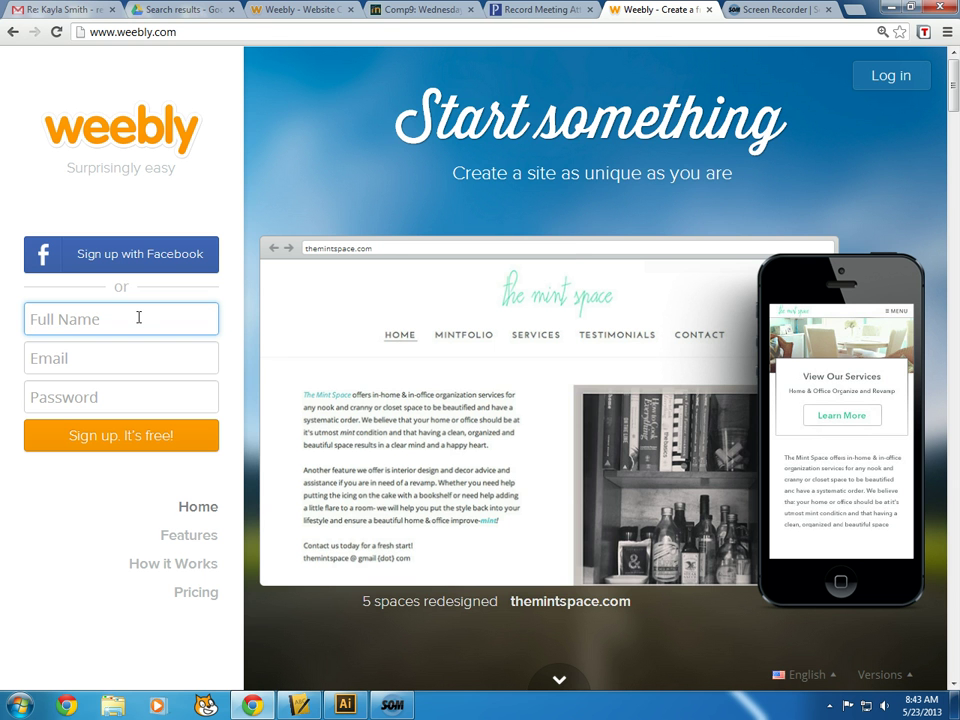
Enter the name and e-mail, correct the e-mail, fill the password and submit sign-up
{"action": "type", "text": "Brett"}
{"action": "key", "text": "Tab"}
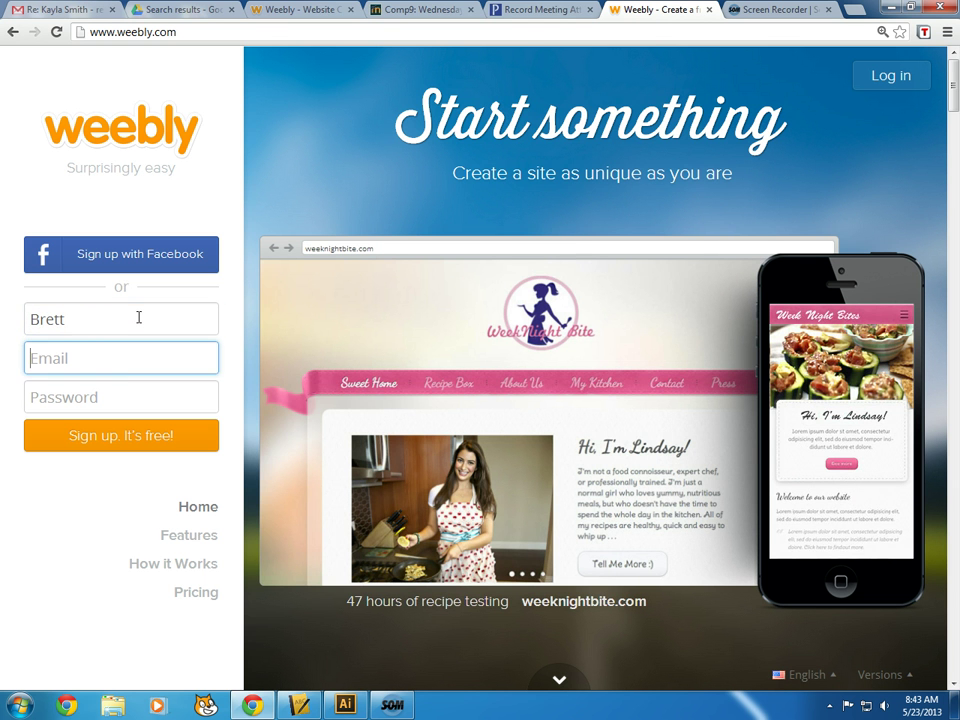
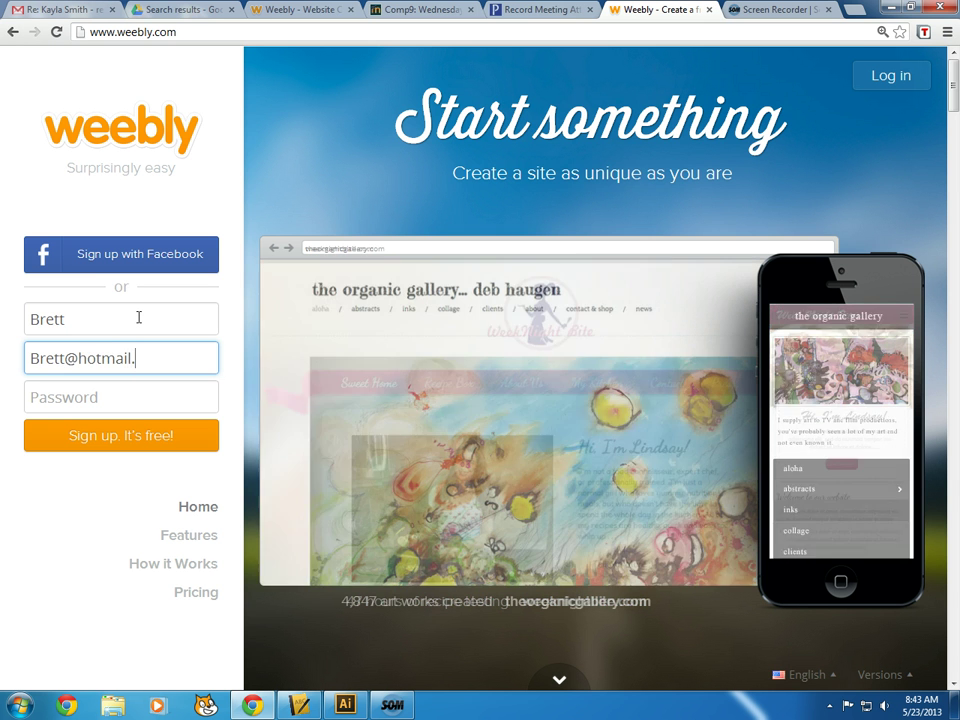
{"action": "left_click", "coordinate": [65, 358]}
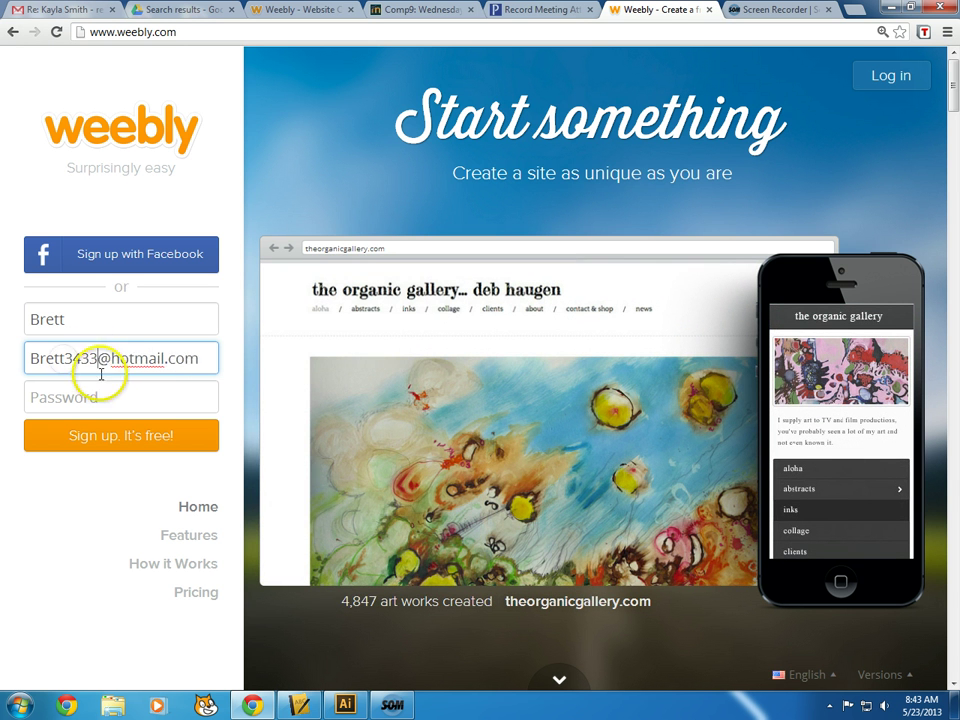
{"action": "left_click", "coordinate": [86, 390]}
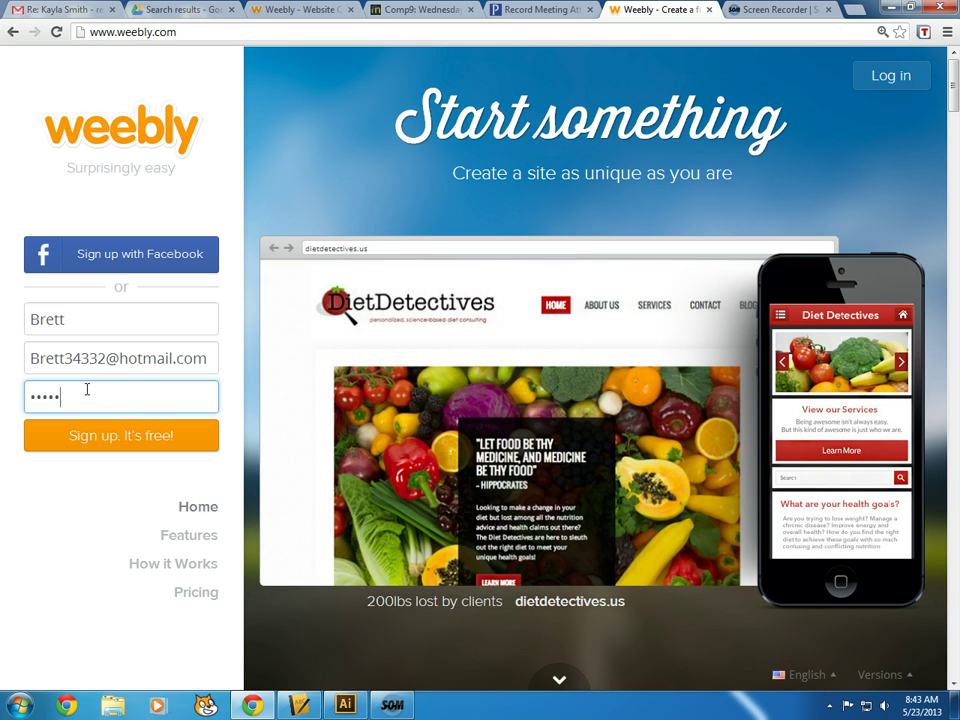
{"action": "left_click", "coordinate": [92, 448]}
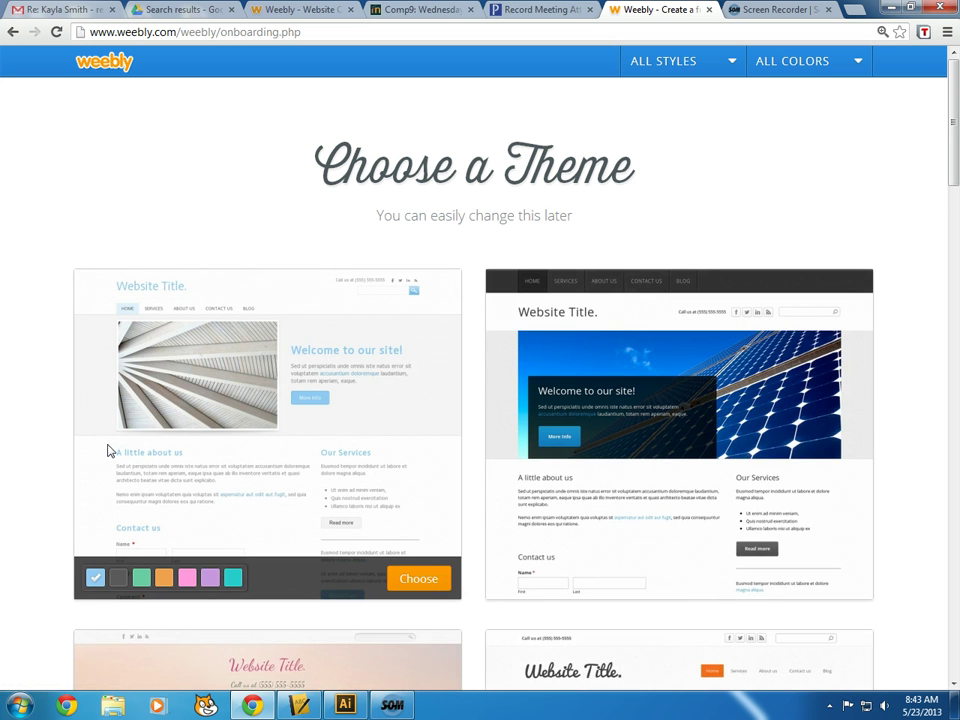
Scroll down to the wood-panel theme with the forest photo and choose it
{"action": "scroll", "coordinate": [443, 452], "scroll_direction": "down", "scroll_amount": 6}
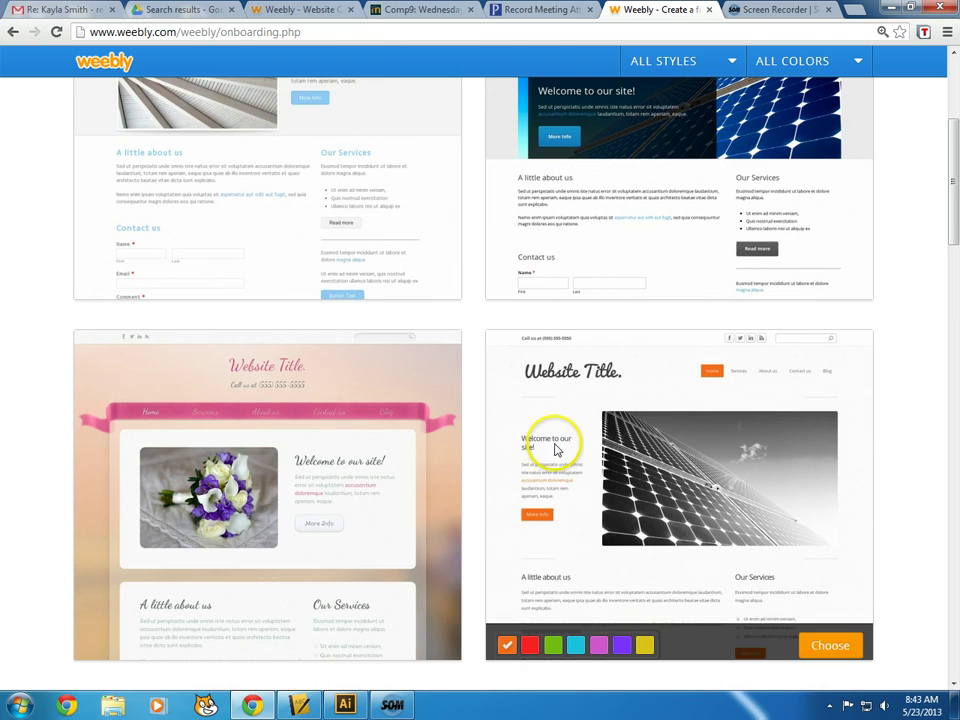
{"action": "scroll", "coordinate": [429, 450], "scroll_direction": "down", "scroll_amount": 2}
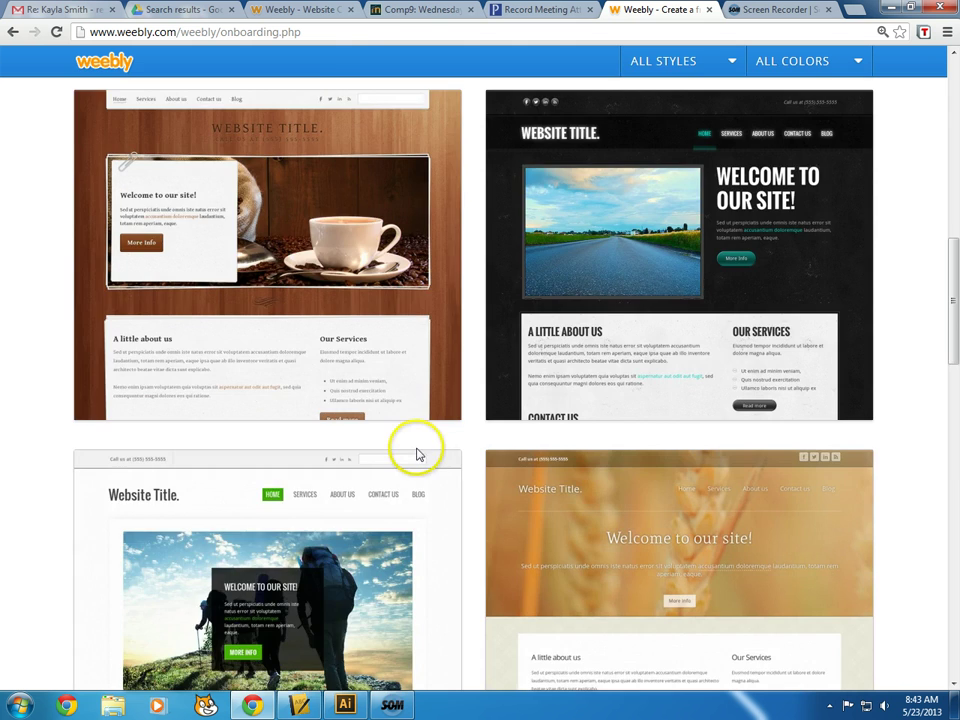
{"action": "scroll", "coordinate": [418, 450], "scroll_direction": "down", "scroll_amount": 3}
{"action": "scroll", "coordinate": [420, 458], "scroll_direction": "down", "scroll_amount": 3}
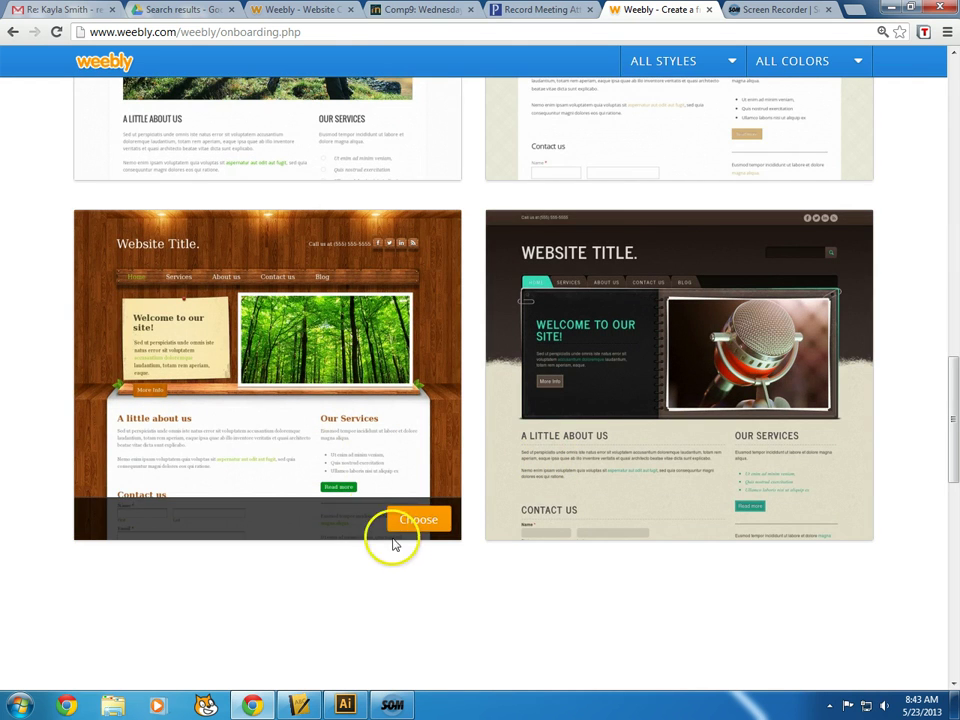
{"action": "left_click", "coordinate": [413, 522]}
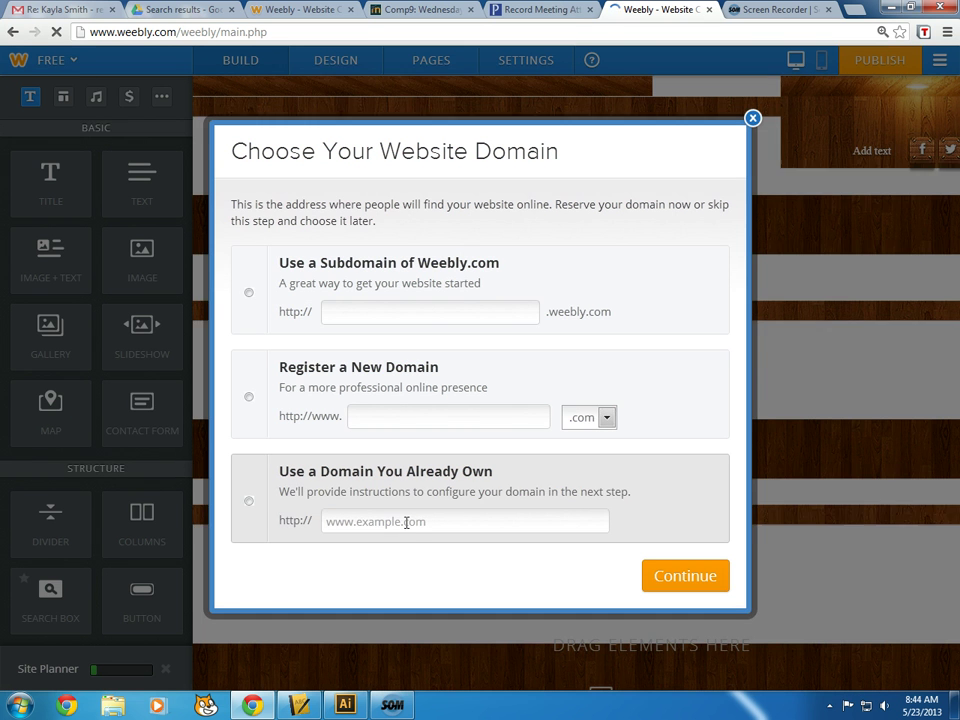
Choose the free weebly.com subdomain option, enter a subdomain name and continue once available
{"action": "left_click", "coordinate": [249, 296]}
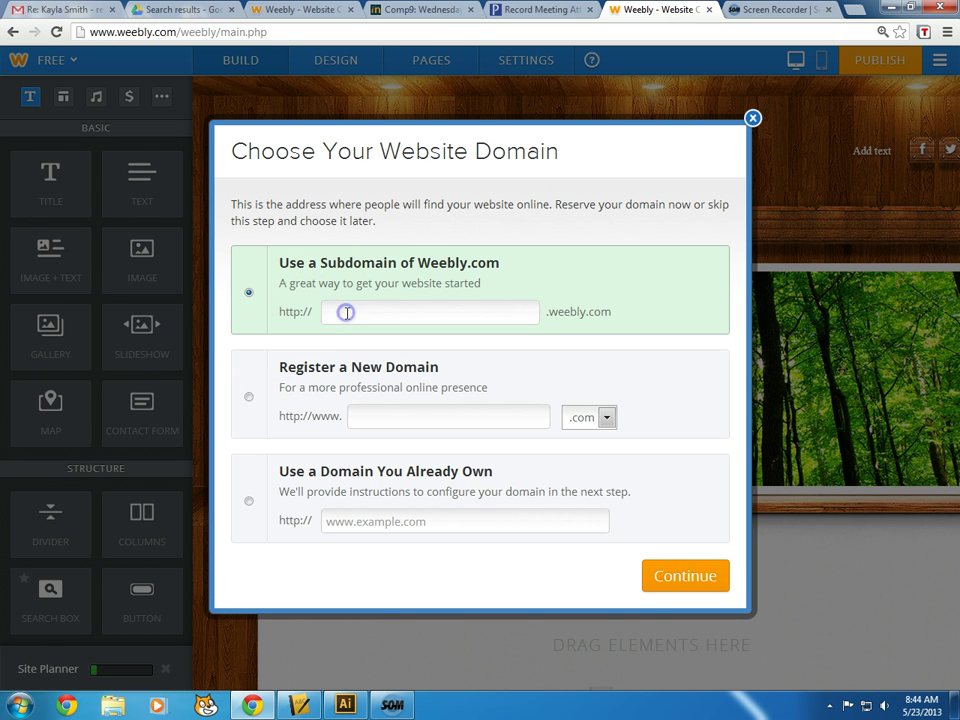
{"action": "left_click", "coordinate": [344, 313]}
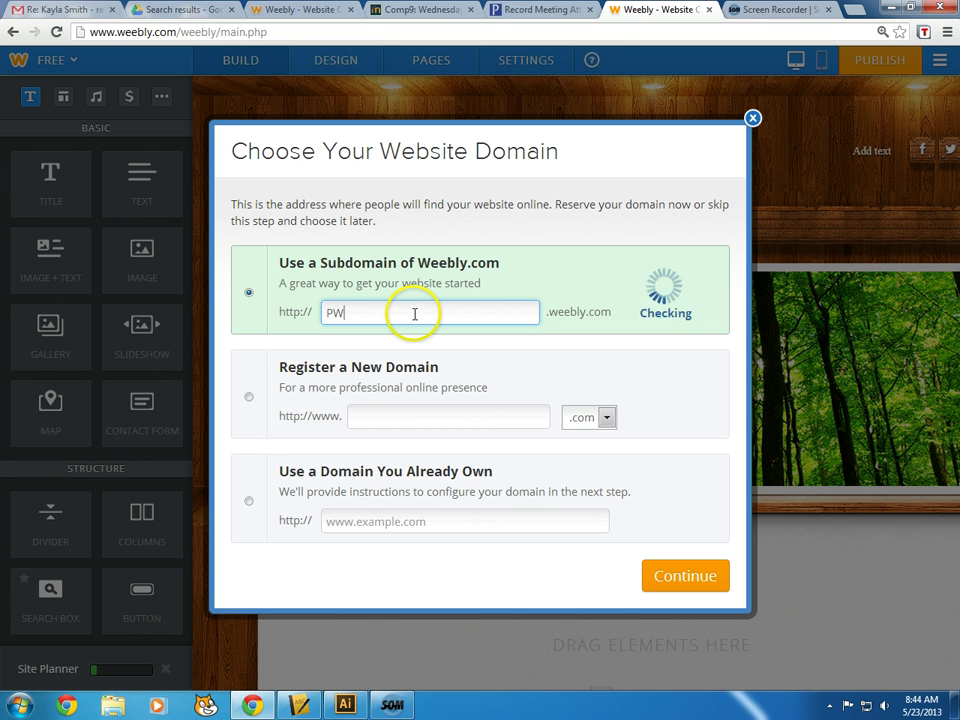
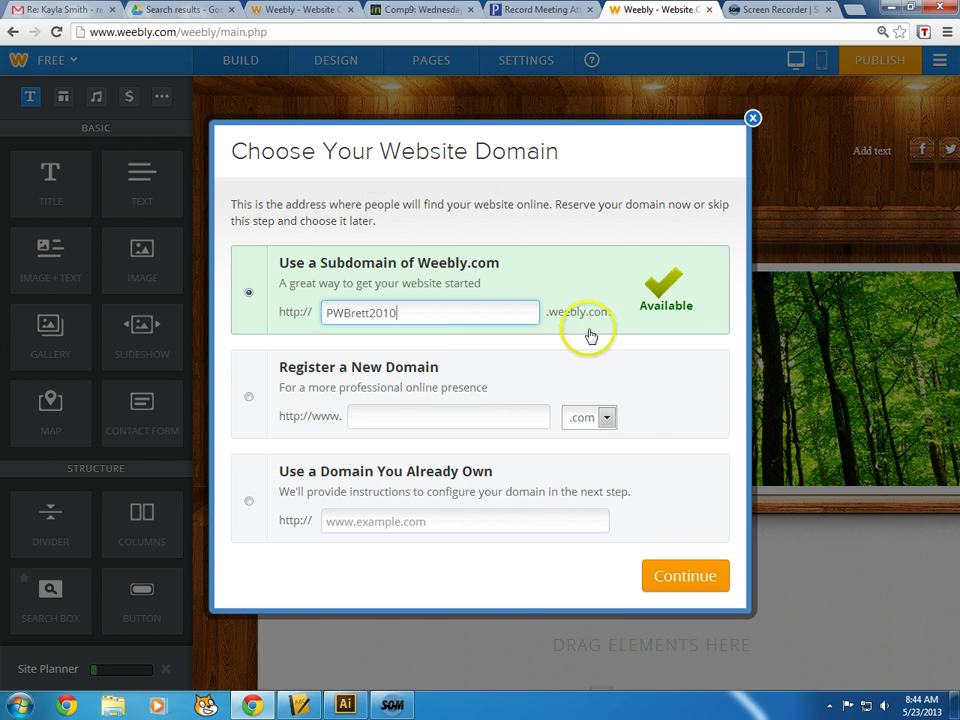
{"action": "left_click", "coordinate": [686, 576]}
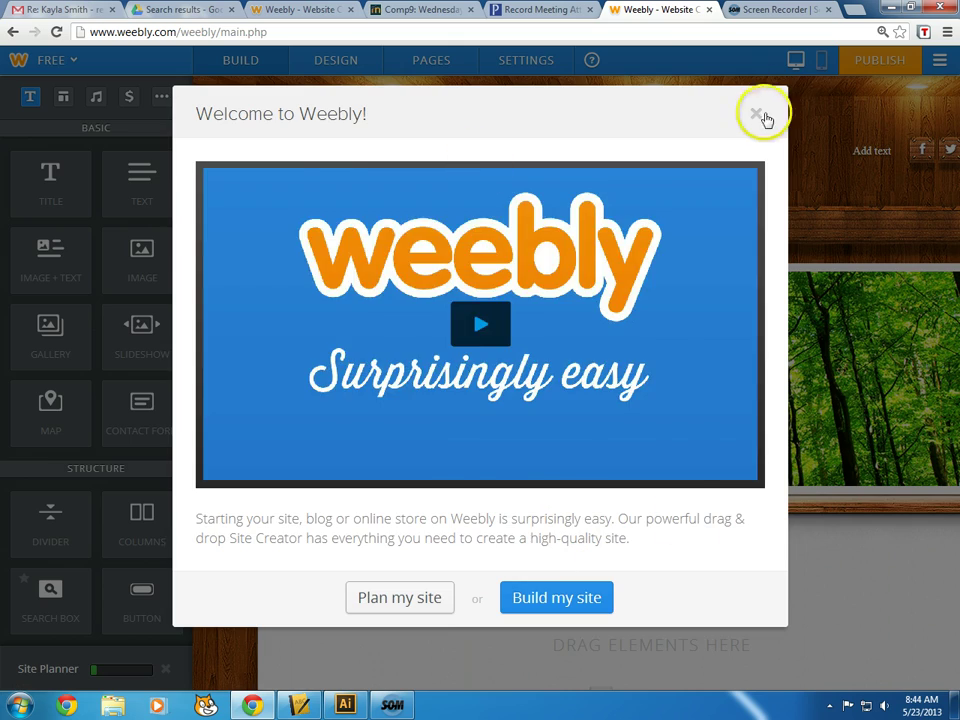
Close the welcome screen and getting-started tip, and hide the elements panel
{"action": "left_click", "coordinate": [757, 118]}
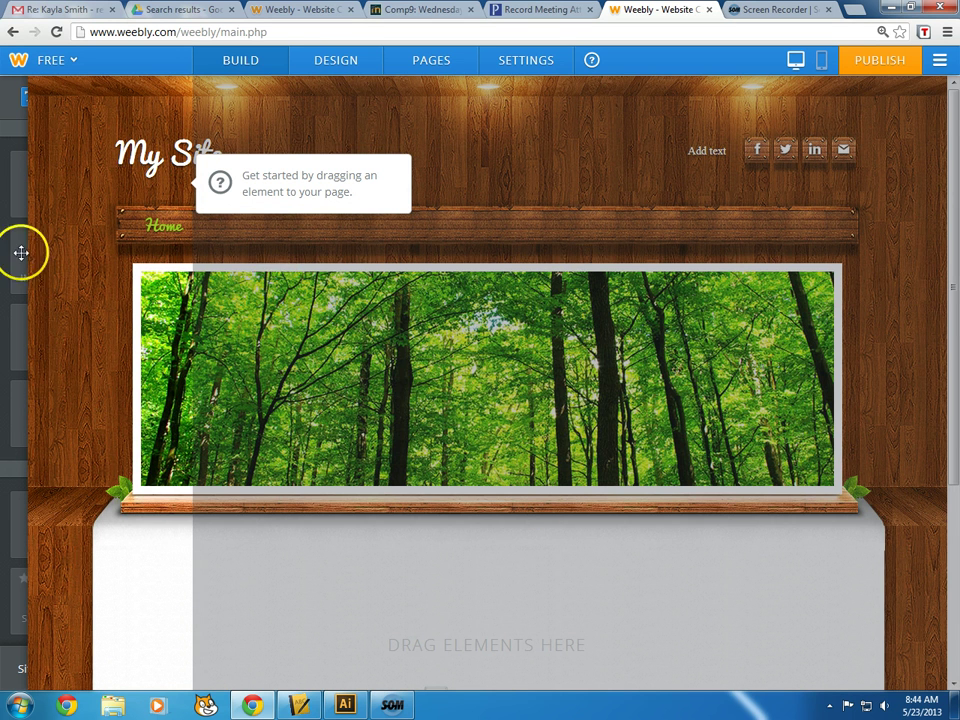
{"action": "mouse_move", "coordinate": [11, 197]}
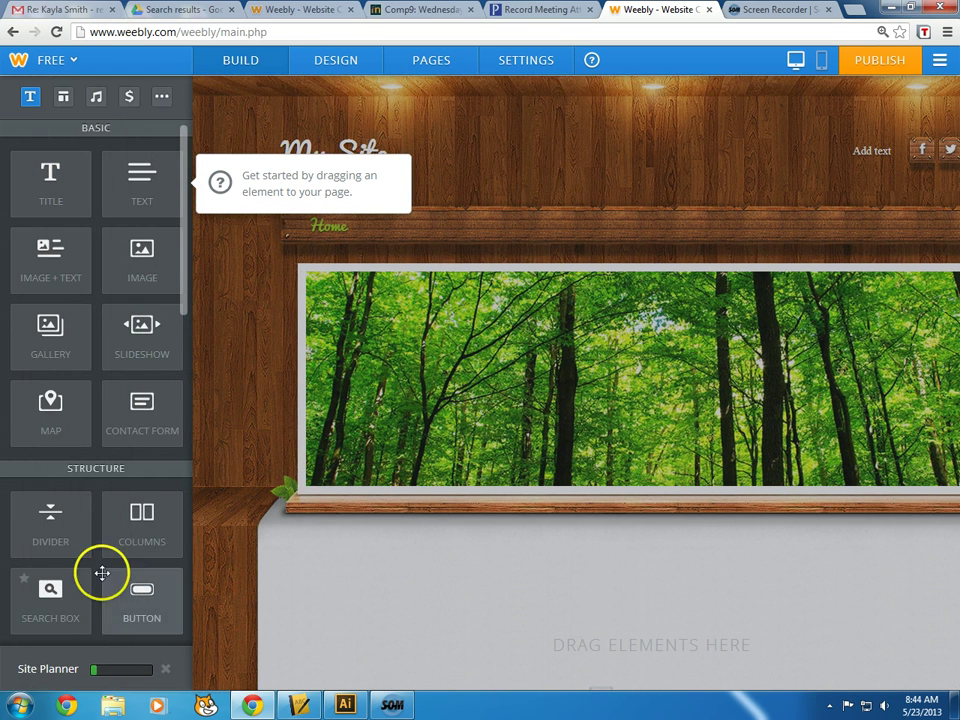
{"action": "left_click", "coordinate": [532, 221]}
{"action": "left_click", "coordinate": [489, 227]}
{"action": "left_click", "coordinate": [378, 238]}
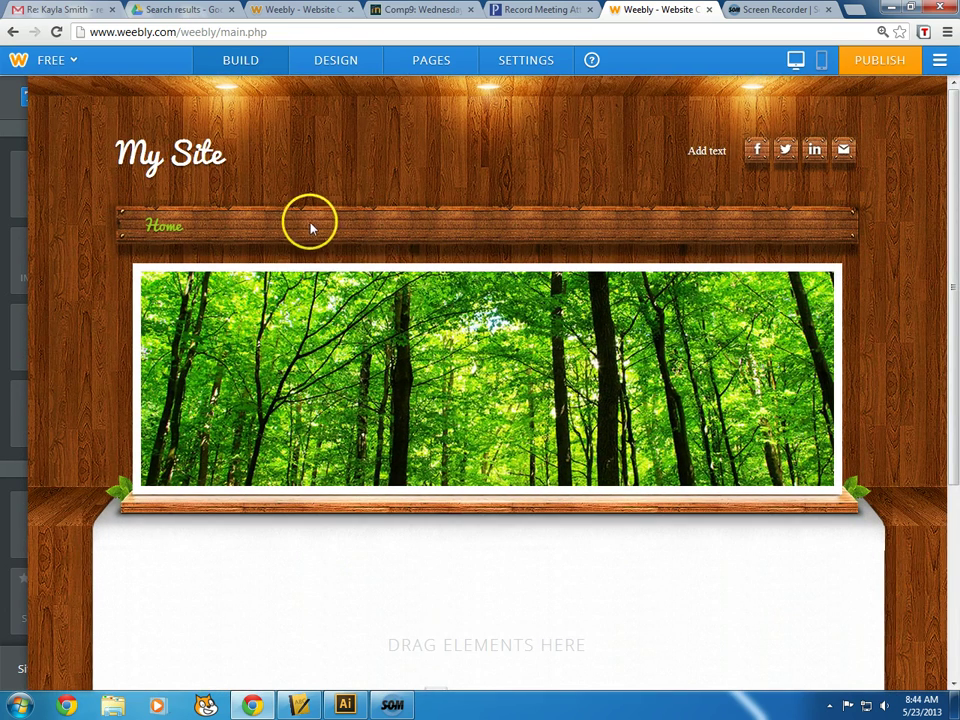
Open the header image's options to reach the page layout choices
{"action": "mouse_move", "coordinate": [328, 472]}
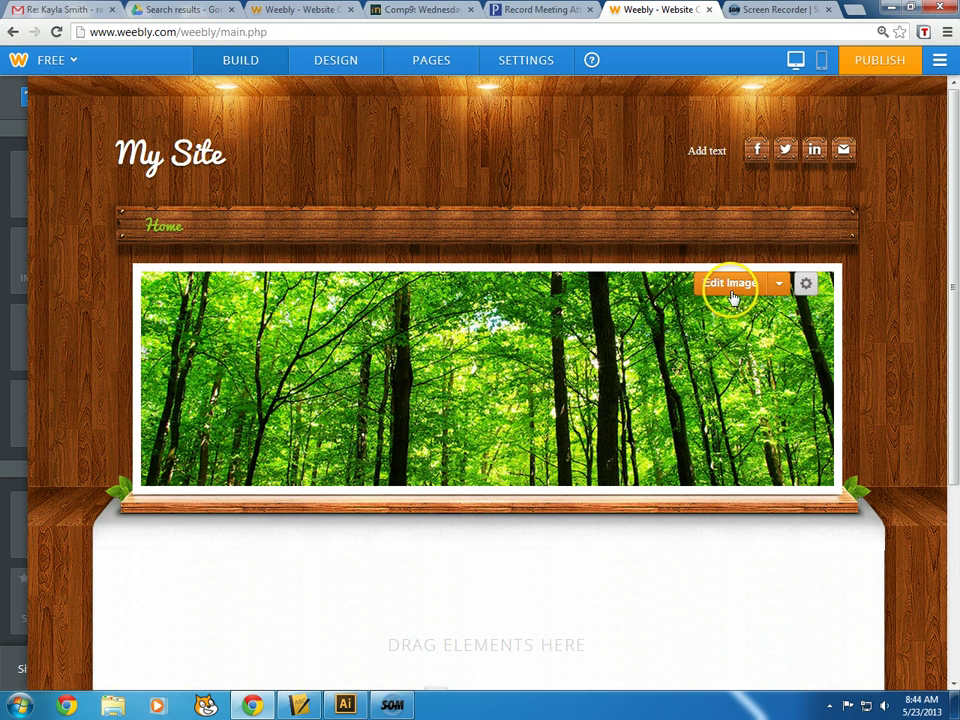
{"action": "left_click", "coordinate": [779, 283]}
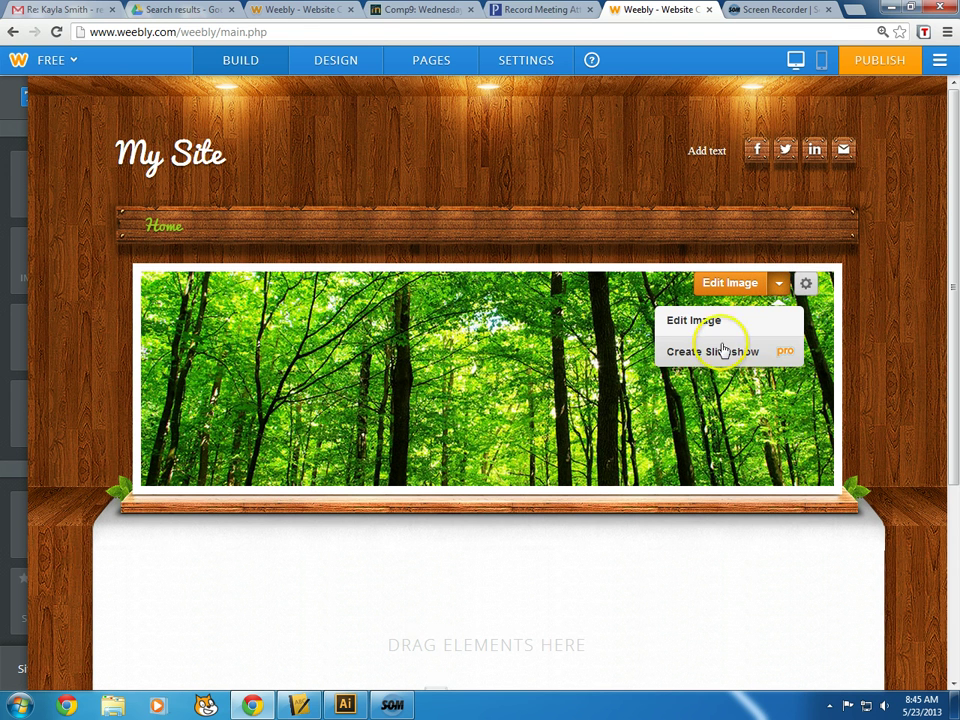
{"action": "left_click", "coordinate": [806, 283]}
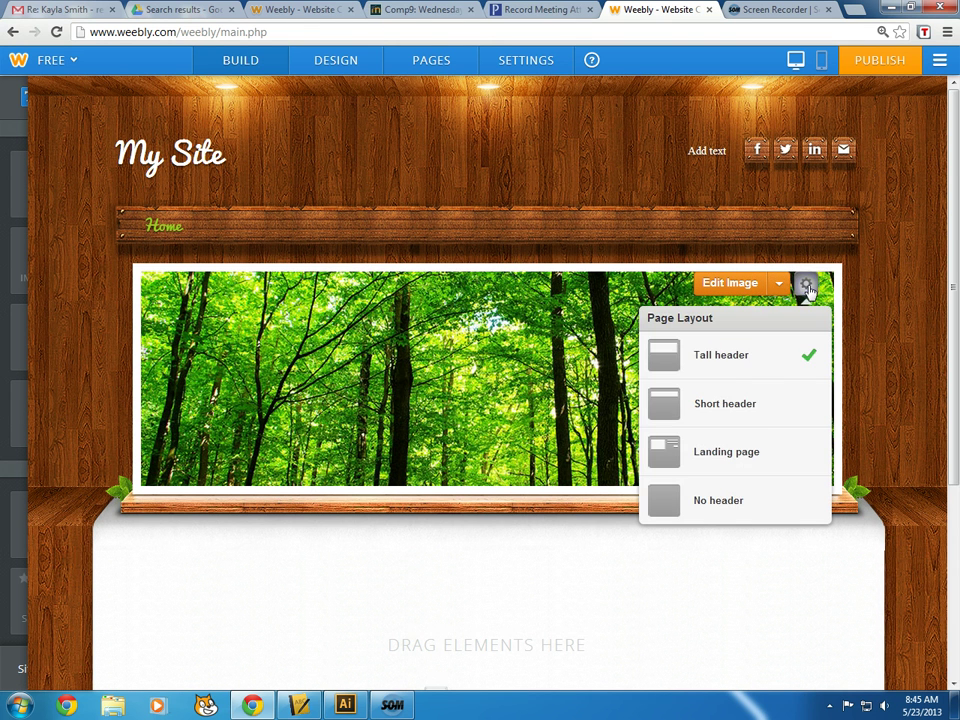
Remove the Home header, then switch Home to the Landing Page layout and save
{"action": "left_click", "coordinate": [745, 512]}
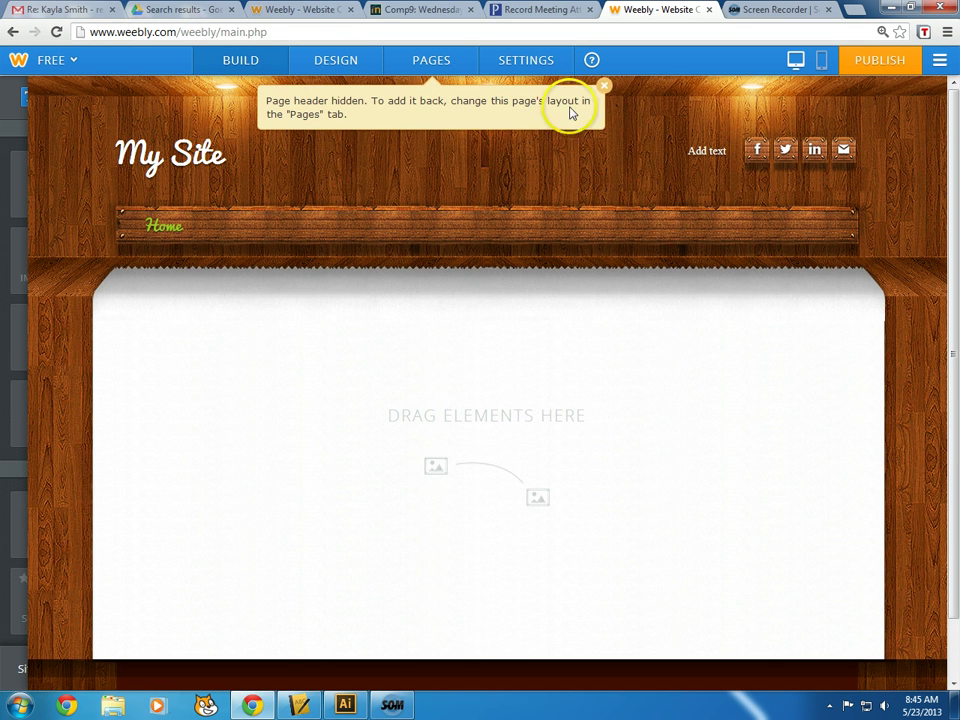
{"action": "left_click", "coordinate": [805, 147]}
{"action": "left_click", "coordinate": [534, 302]}
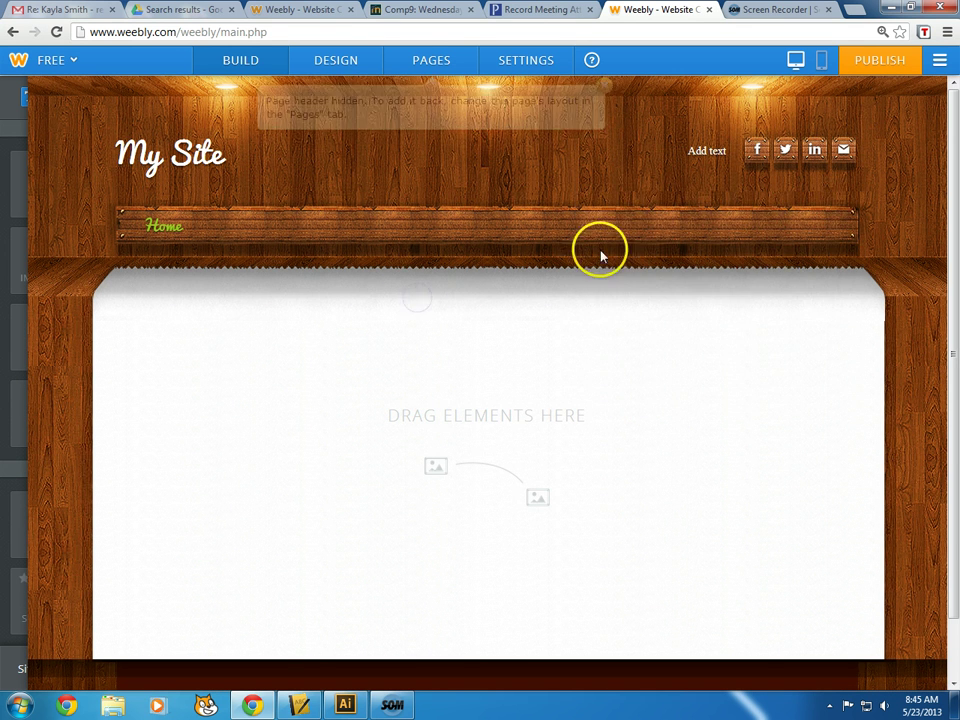
{"action": "left_click", "coordinate": [411, 64]}
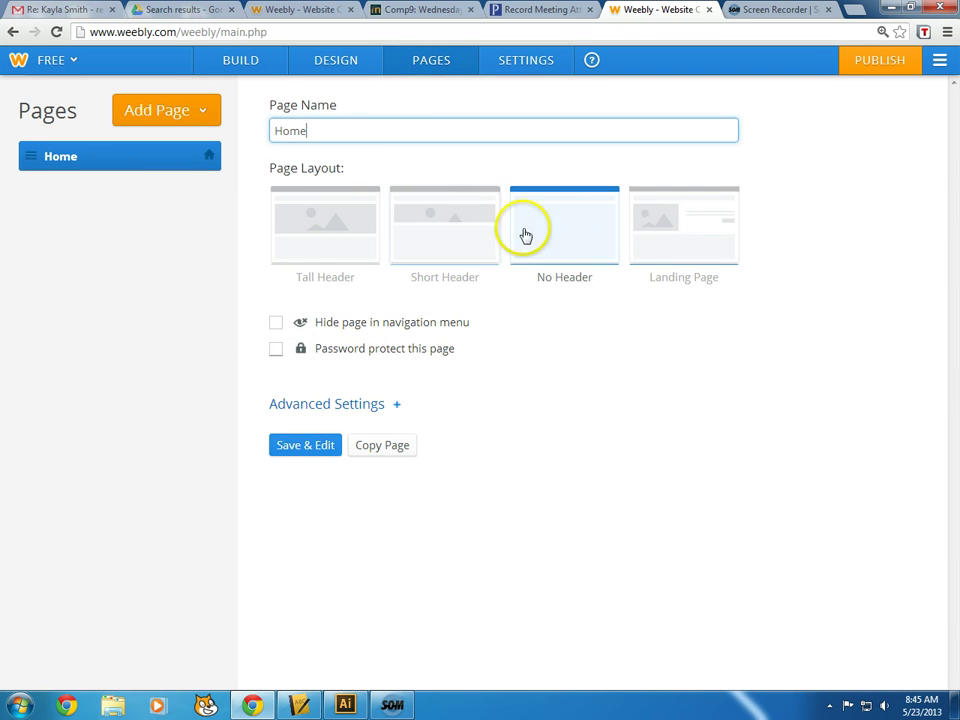
{"action": "left_click", "coordinate": [662, 236]}
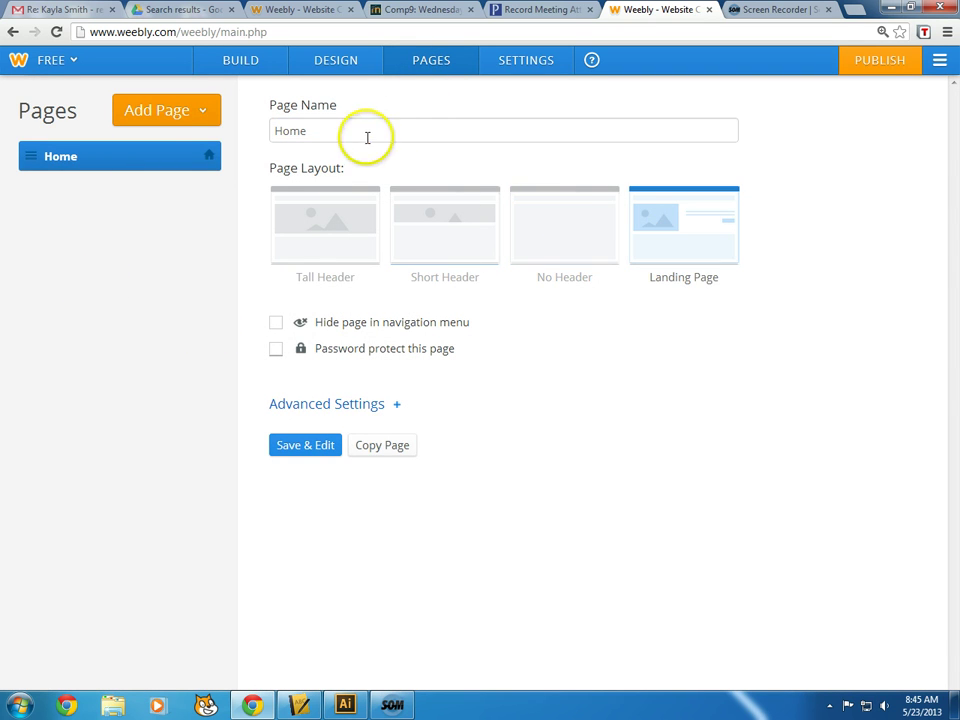
{"action": "left_click", "coordinate": [302, 447]}
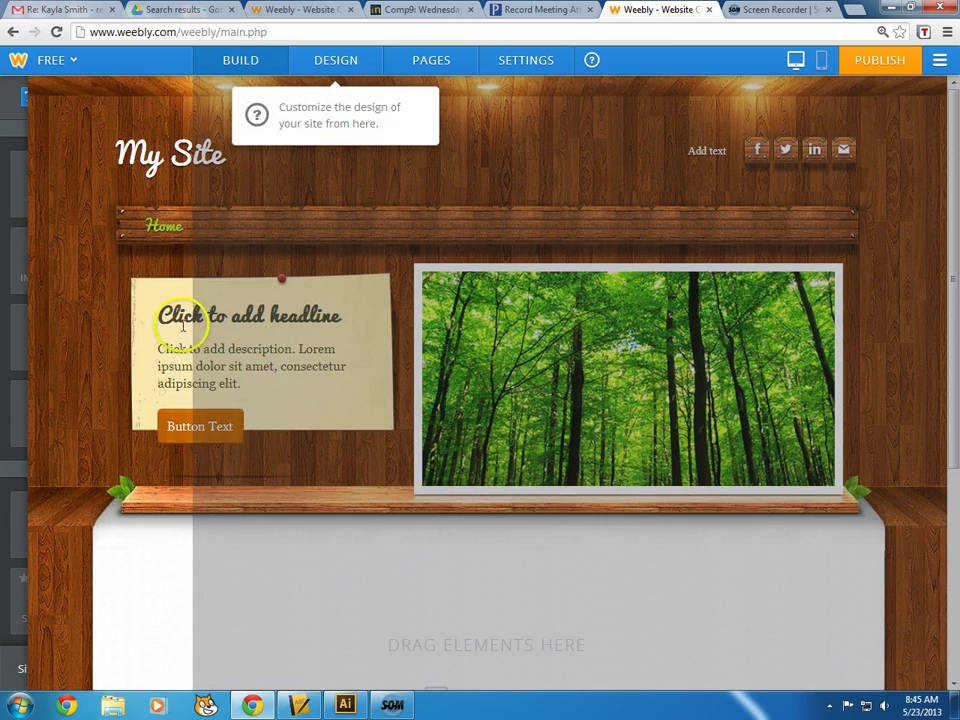
{"action": "left_click", "coordinate": [175, 315]}
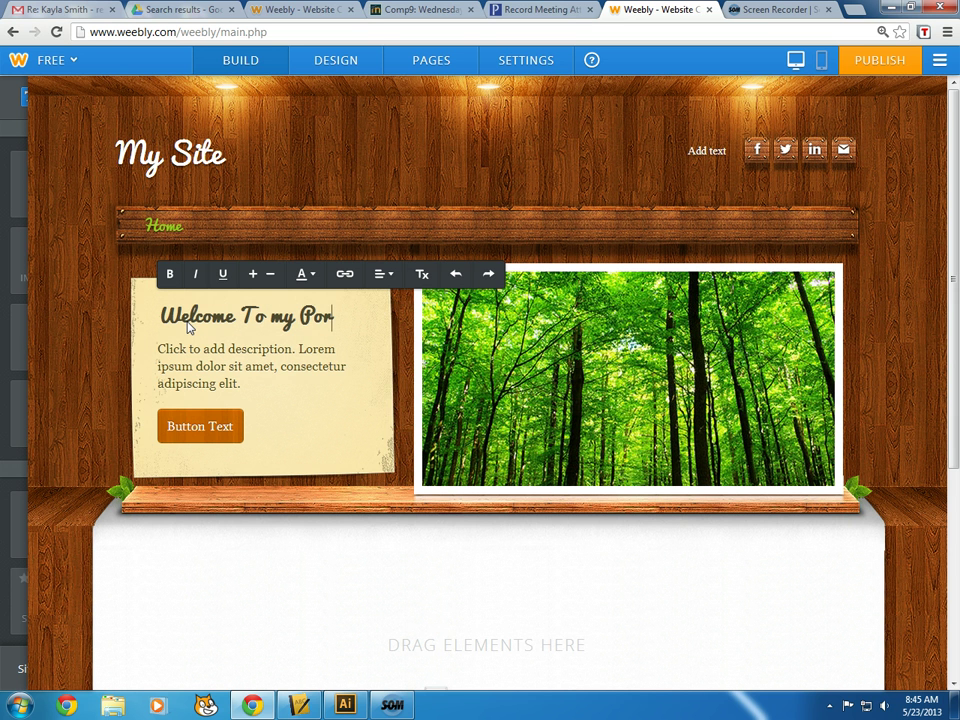
{"action": "type", "text": "lio"}
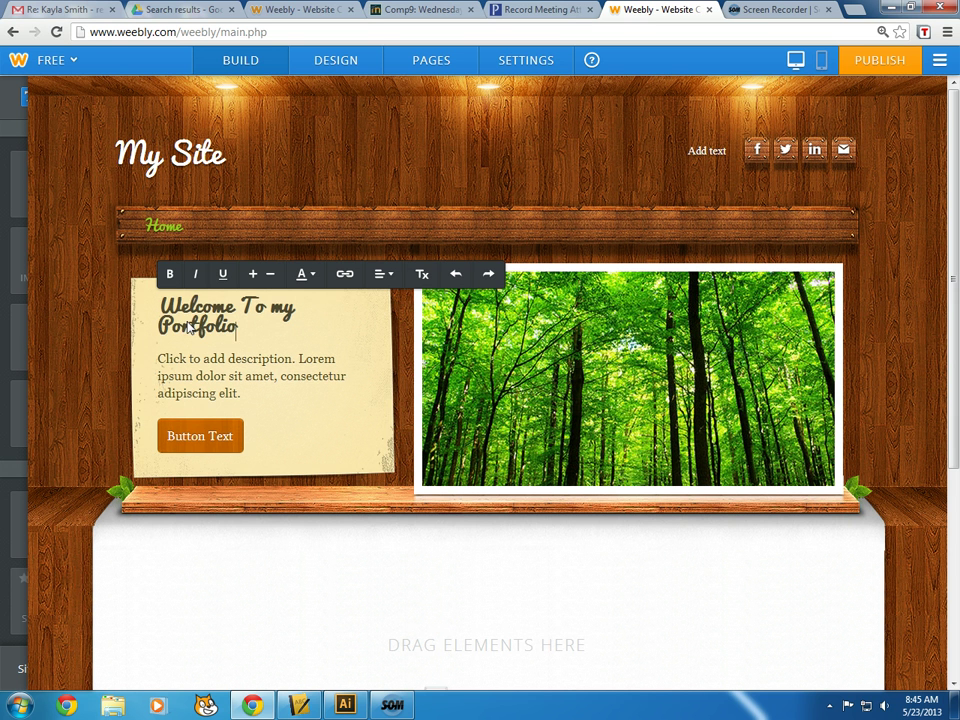
{"action": "left_click", "coordinate": [223, 381]}
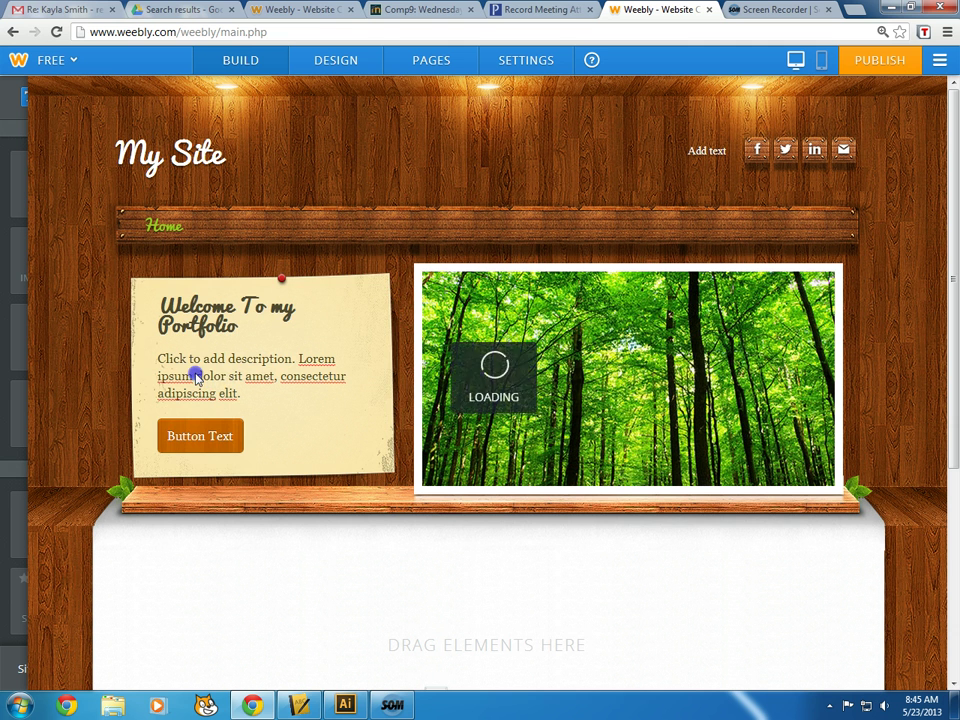
{"action": "left_click", "coordinate": [226, 430]}
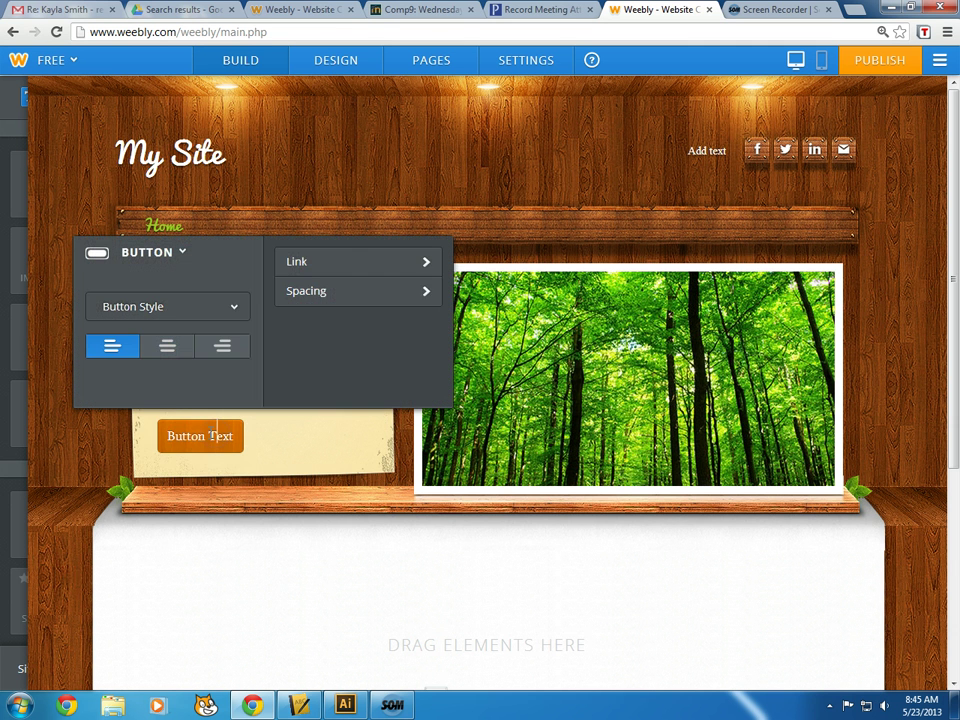
{"action": "left_click", "coordinate": [362, 261]}
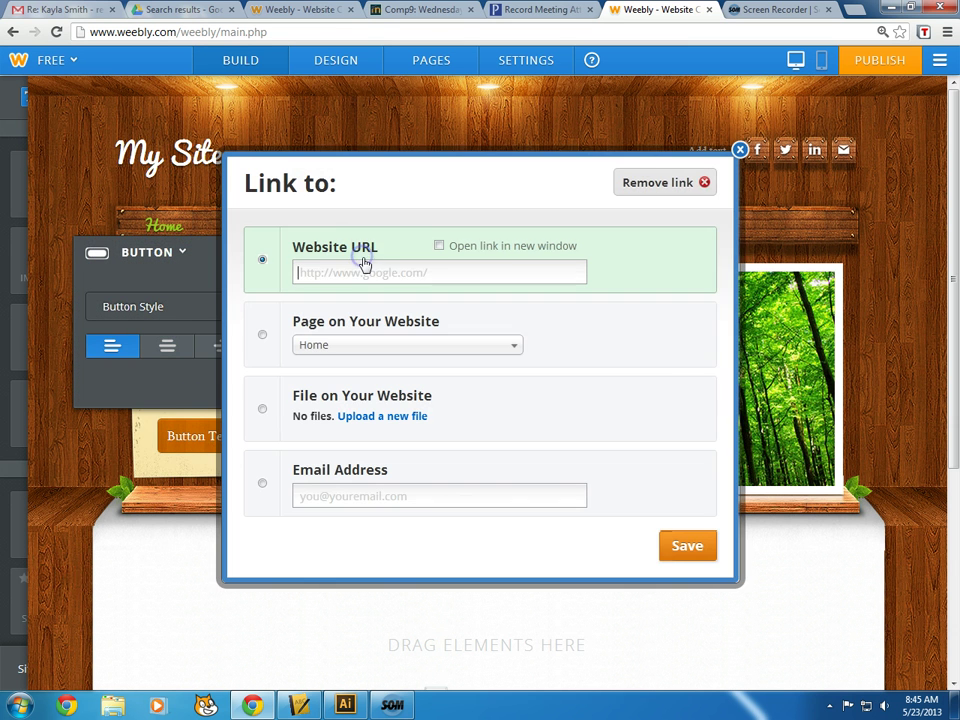
{"action": "left_click", "coordinate": [343, 272]}
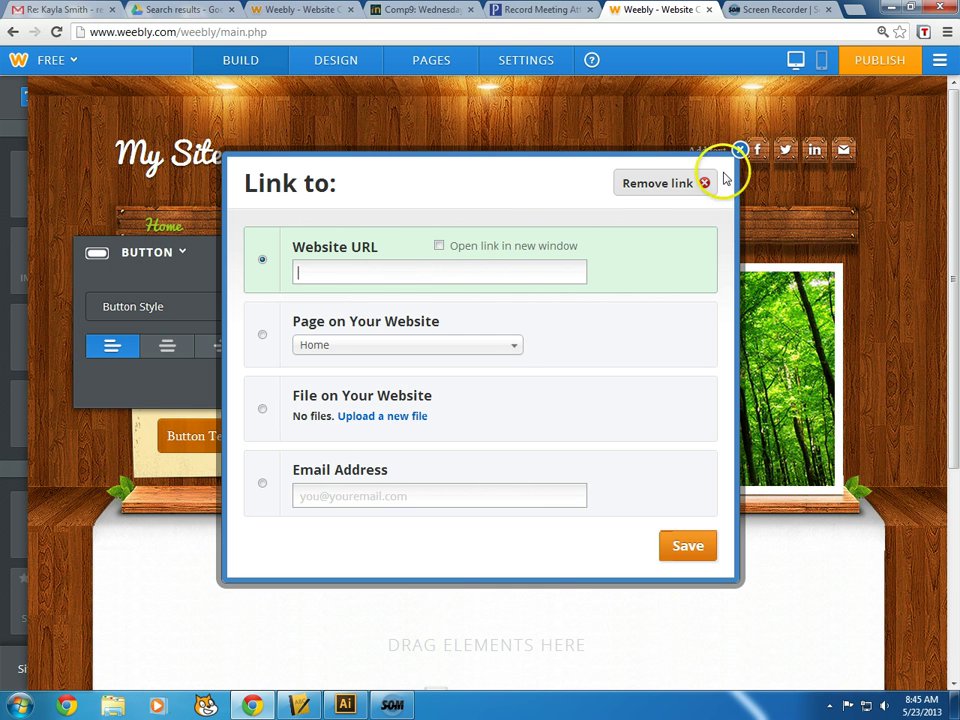
{"action": "left_click", "coordinate": [614, 212]}
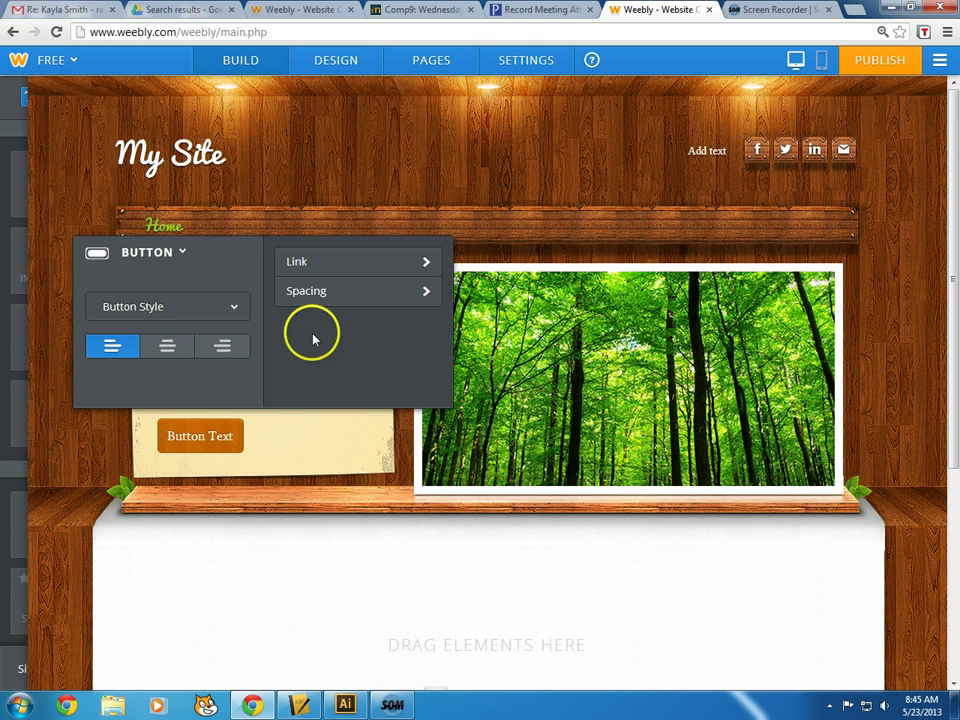
{"action": "left_click", "coordinate": [352, 478]}
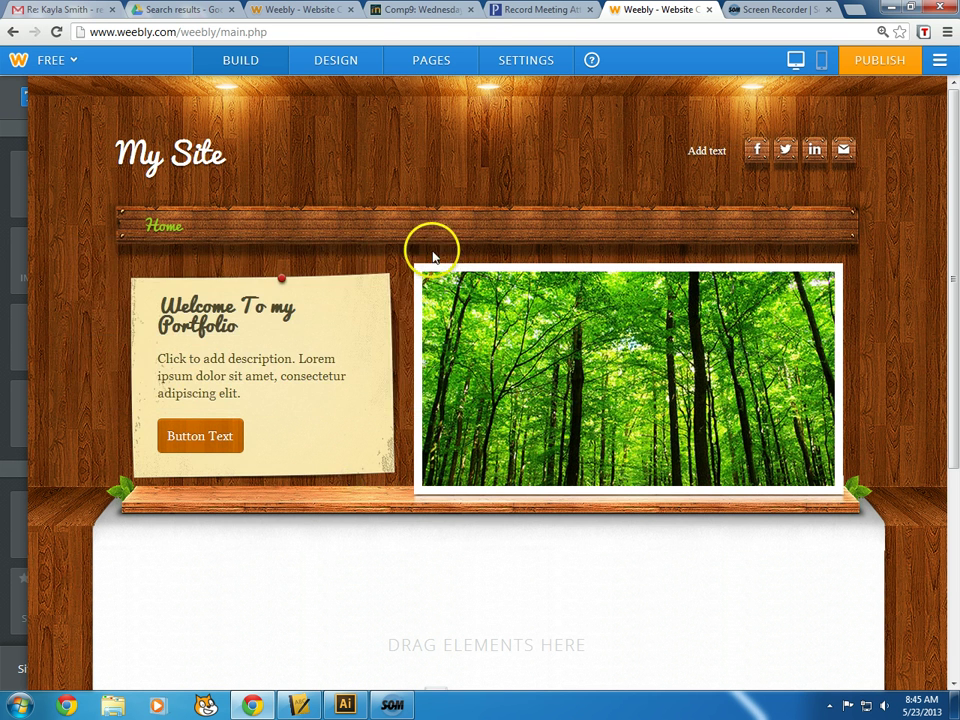
Add a standard page named Awards in the Pages panel
{"action": "mouse_move", "coordinate": [585, 339]}
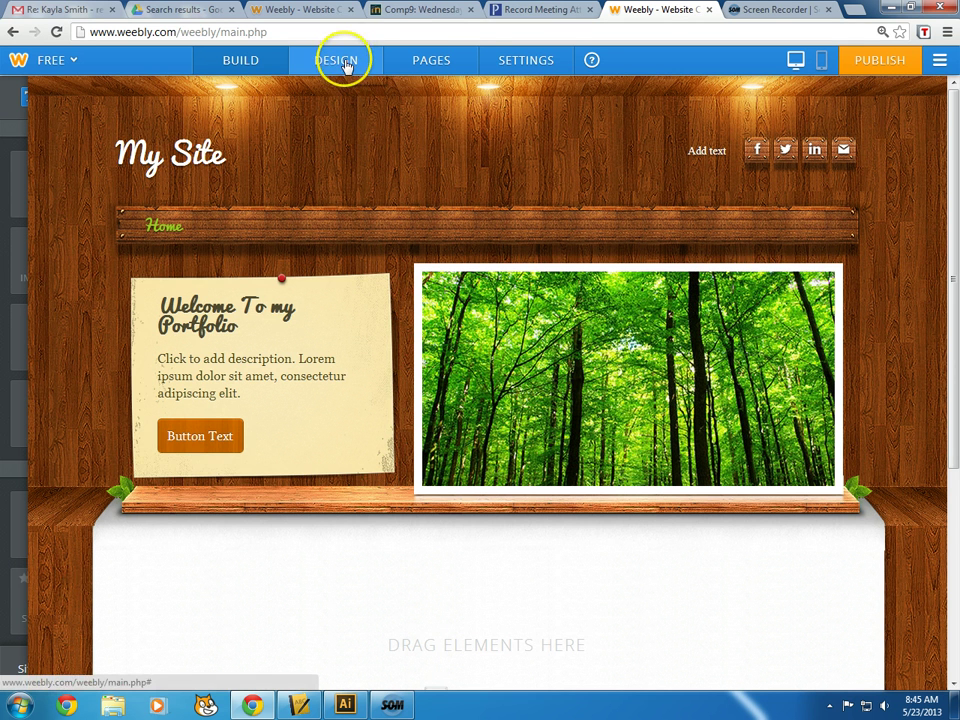
{"action": "left_click", "coordinate": [440, 62]}
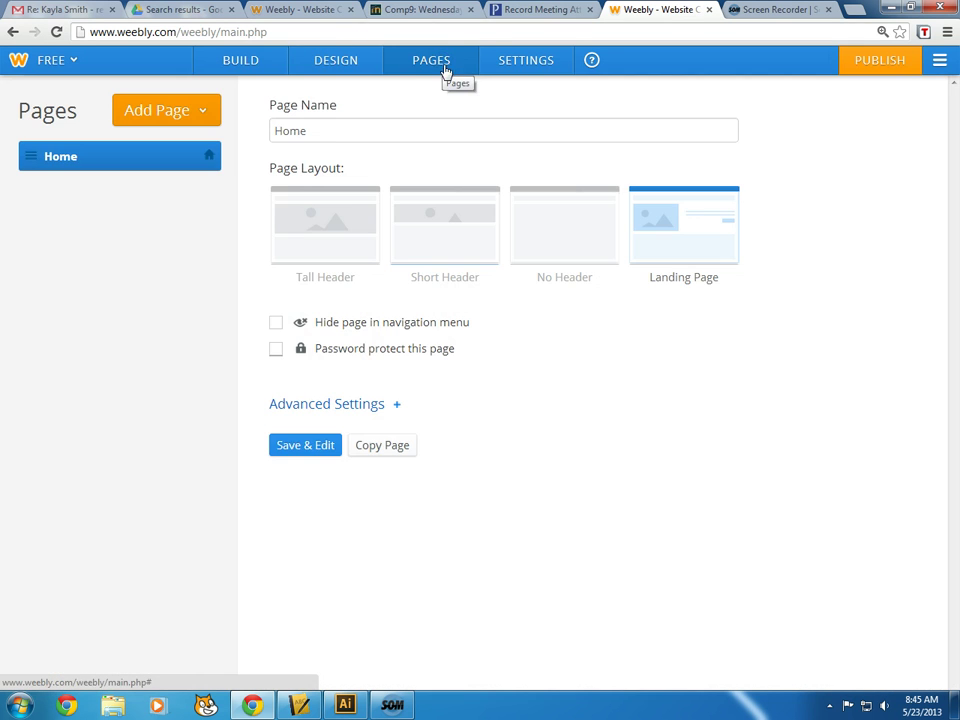
{"action": "left_click", "coordinate": [200, 116]}
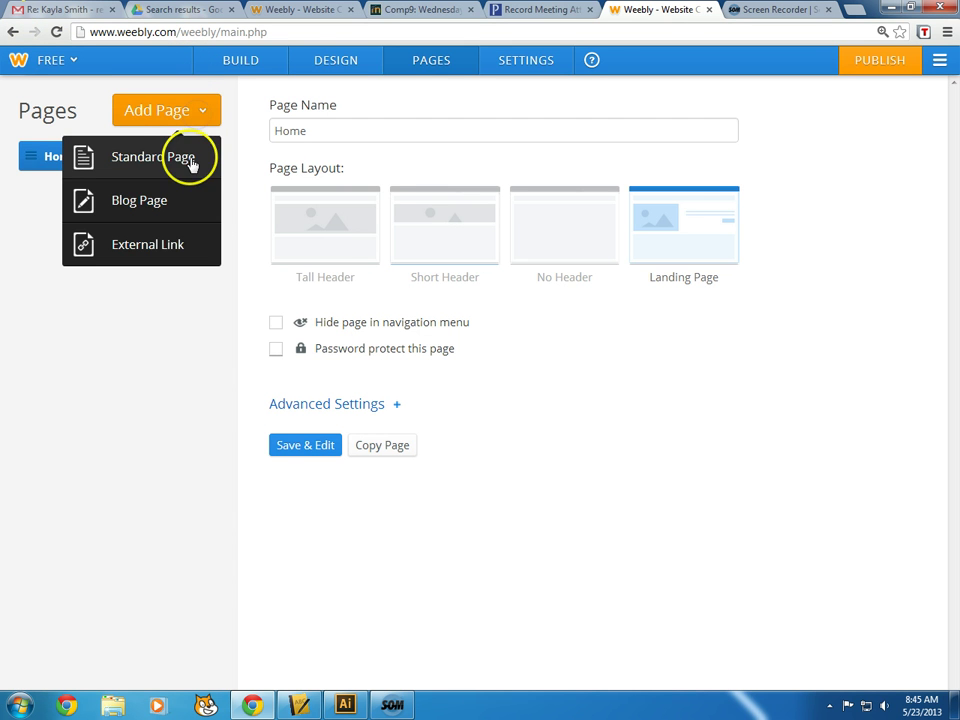
{"action": "left_click", "coordinate": [189, 166]}
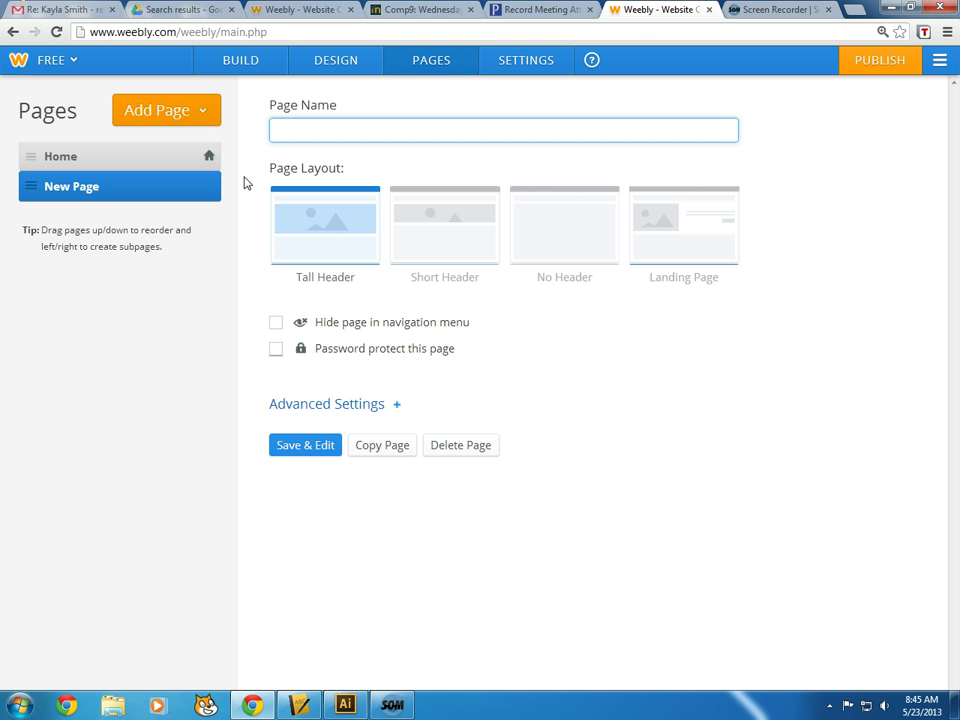
Add a second standard page after Awards and name it Hobbies
{"action": "left_click", "coordinate": [163, 110]}
{"action": "left_click", "coordinate": [160, 430]}
{"action": "left_click", "coordinate": [159, 118]}
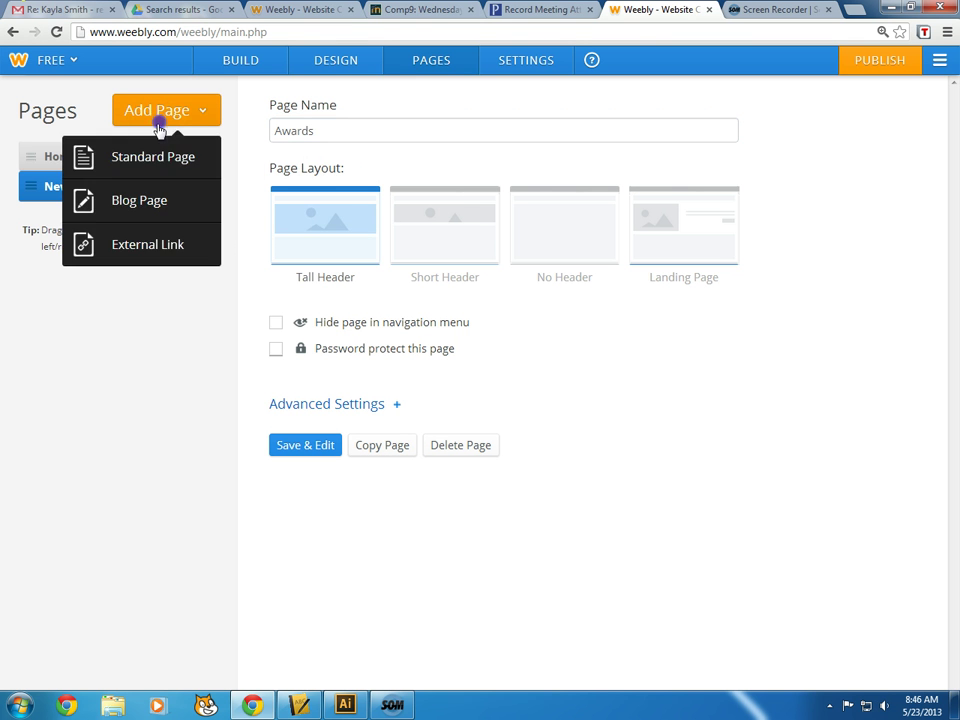
{"action": "left_click", "coordinate": [148, 163]}
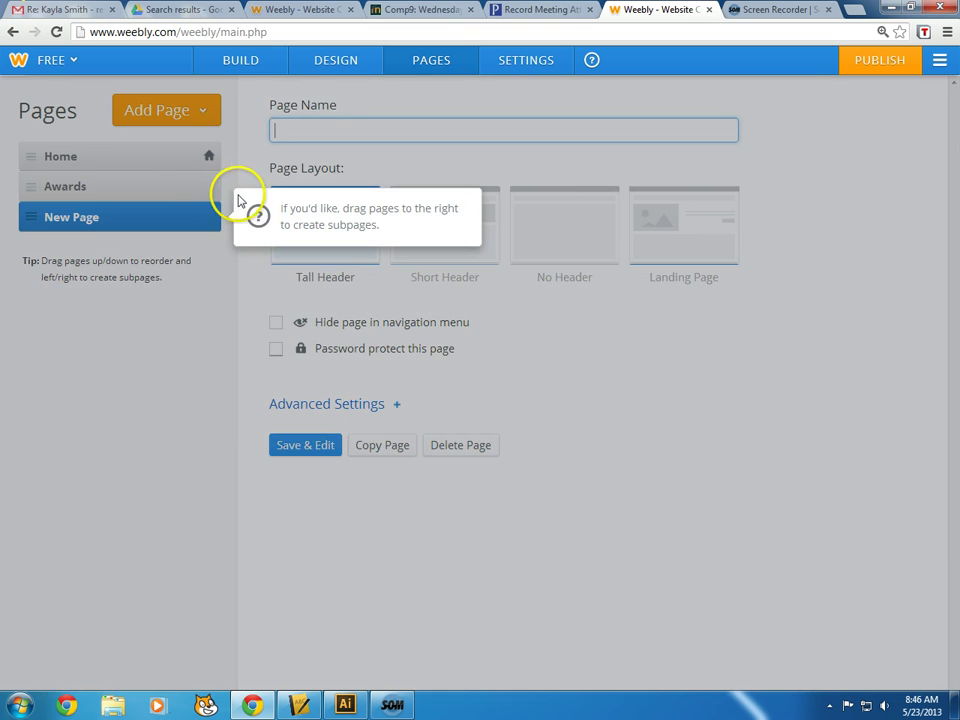
{"action": "left_click", "coordinate": [295, 133]}
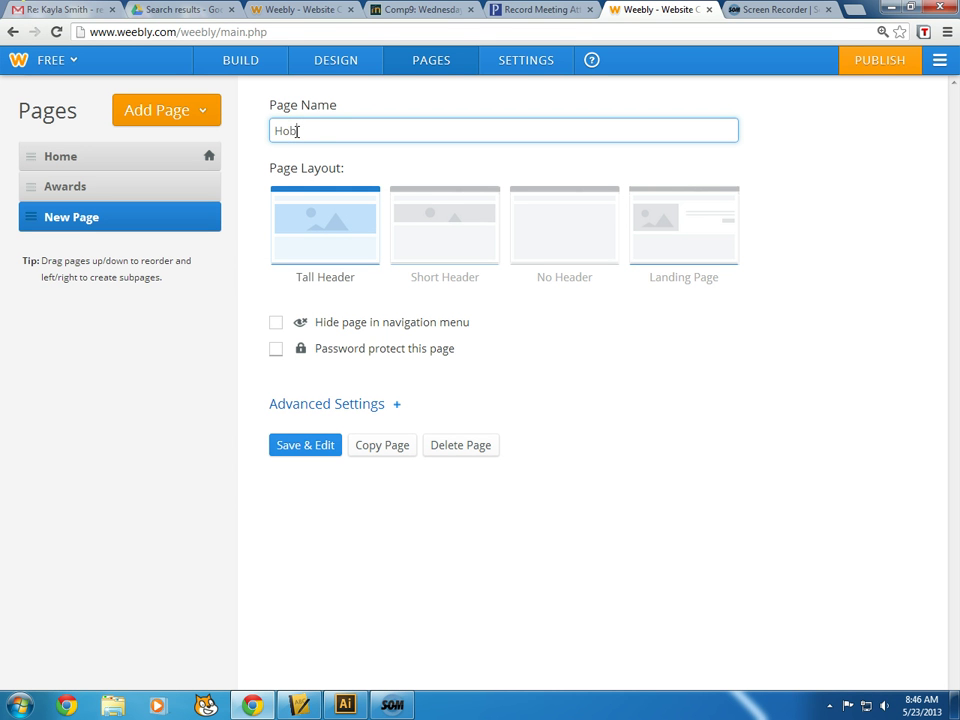
{"action": "left_click", "coordinate": [167, 327]}
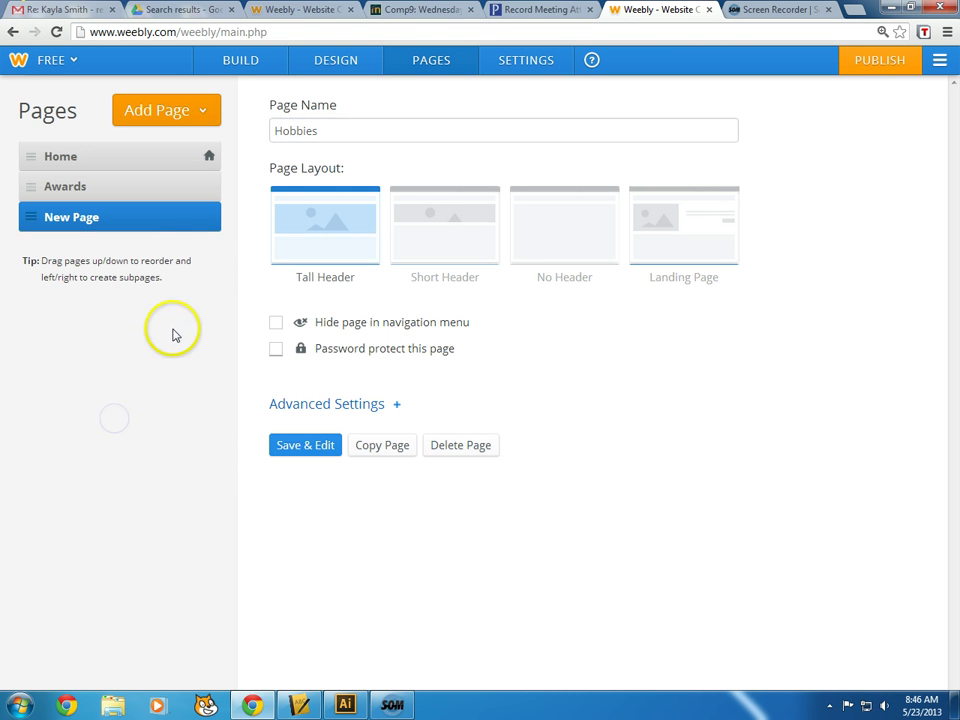
{"action": "left_click", "coordinate": [151, 406]}
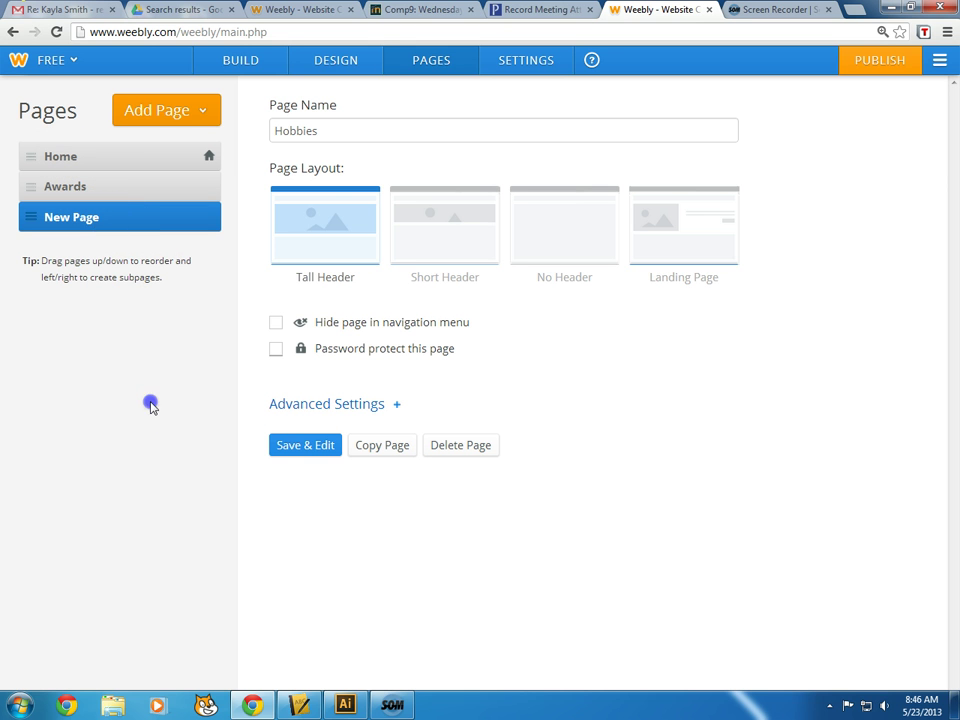
{"action": "left_click", "coordinate": [340, 131]}
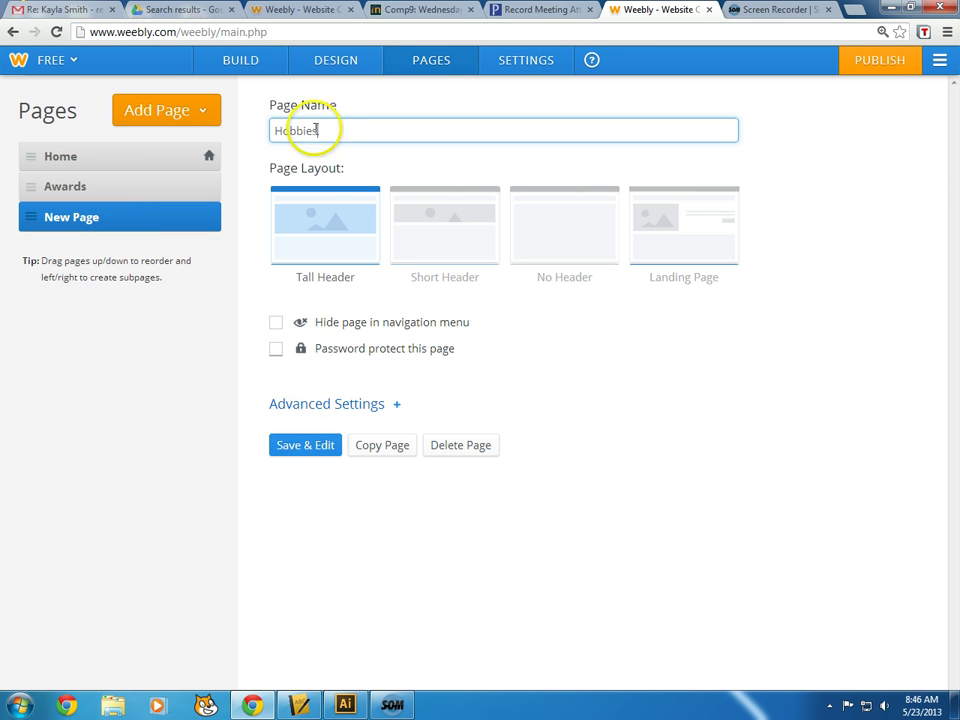
Add a Basketball standard page after Hobbies and save the pages
{"action": "left_click", "coordinate": [155, 120]}
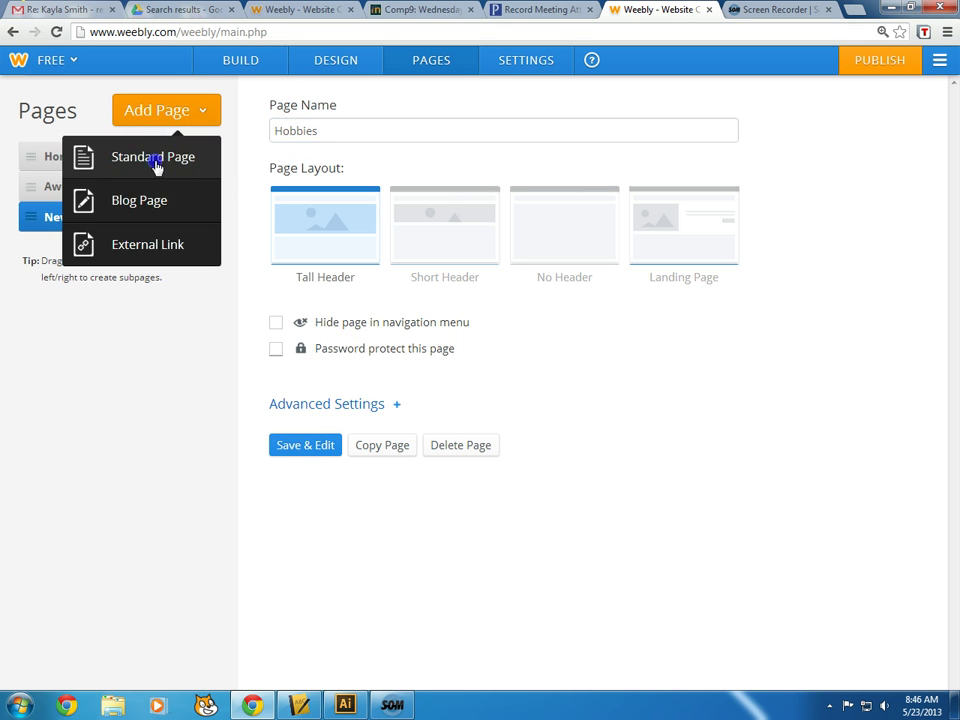
{"action": "left_click", "coordinate": [154, 163]}
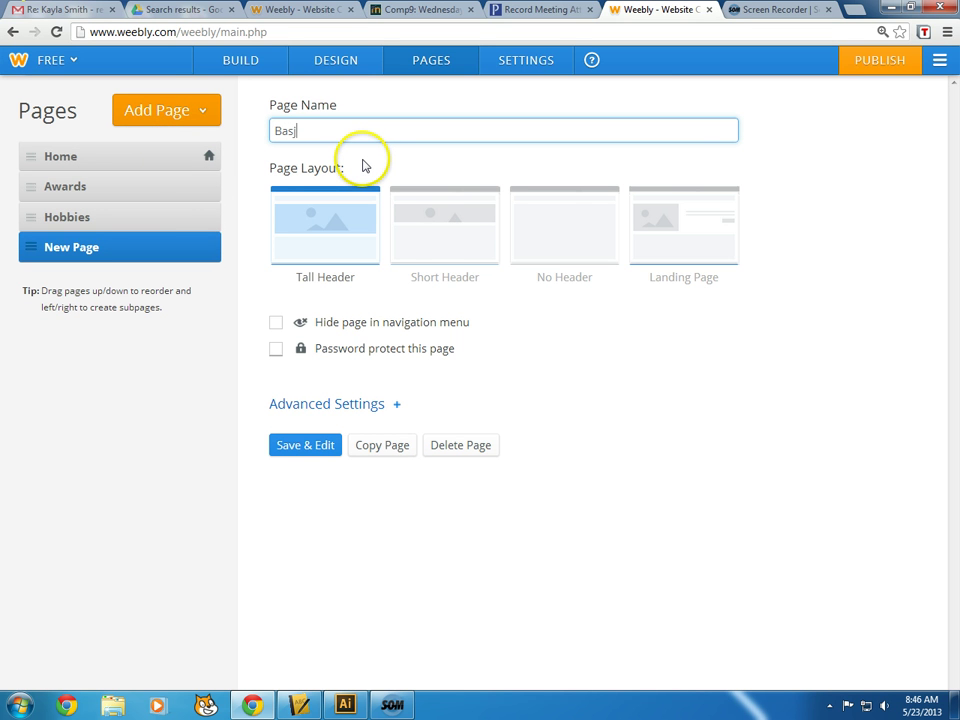
{"action": "type", "text": "Basketball"}
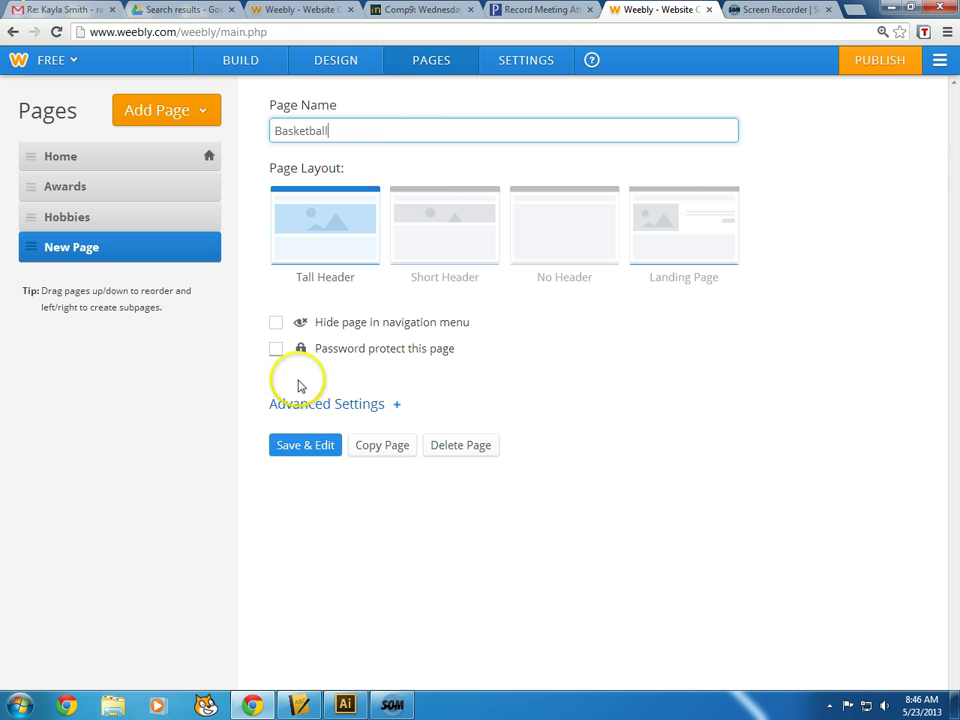
{"action": "left_click", "coordinate": [298, 453]}
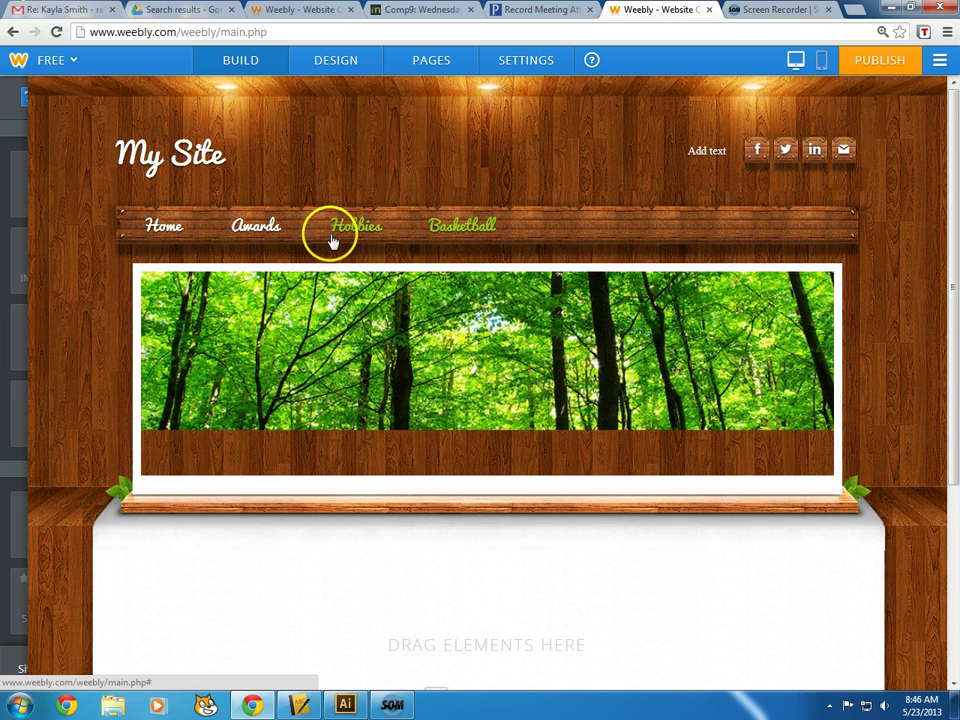
Drag Basketball under Hobbies as a subpage and hide it from the navigation
{"action": "left_click", "coordinate": [162, 230]}
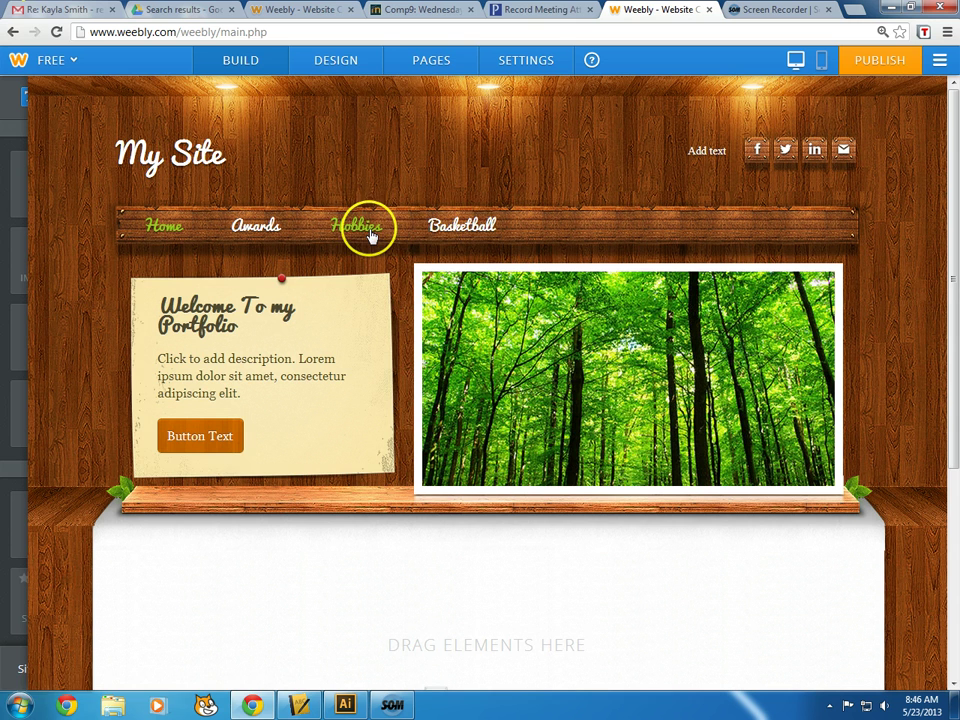
{"action": "left_click", "coordinate": [414, 62]}
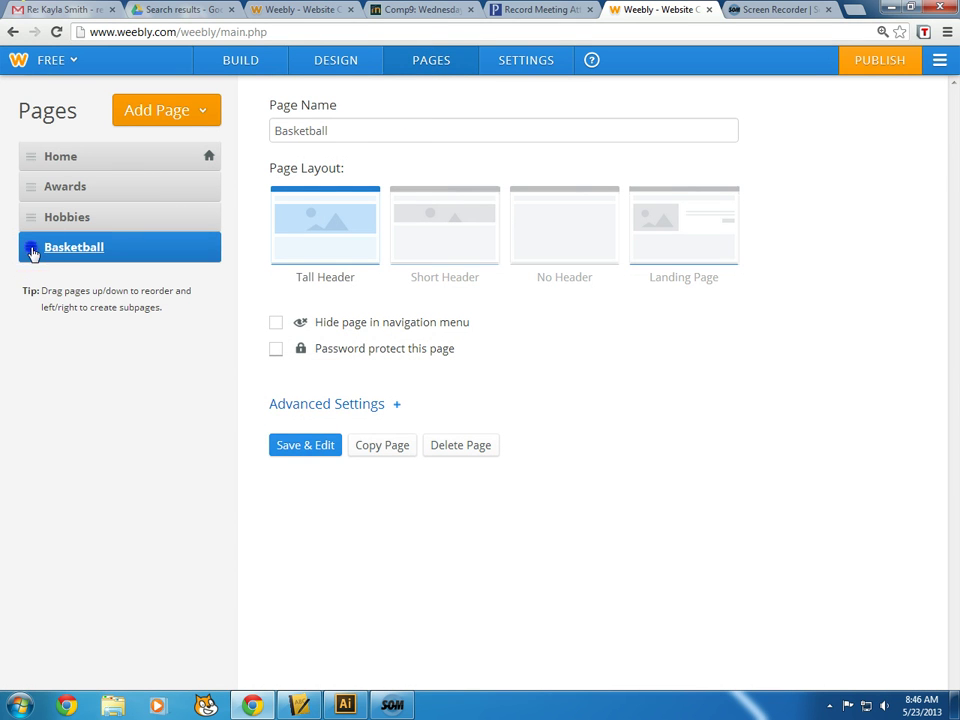
{"action": "mouse_move", "coordinate": [32, 253]}
{"action": "left_mouse_down"}
{"action": "mouse_move", "coordinate": [69, 253]}
{"action": "mouse_move", "coordinate": [32, 253]}
{"action": "left_mouse_up"}
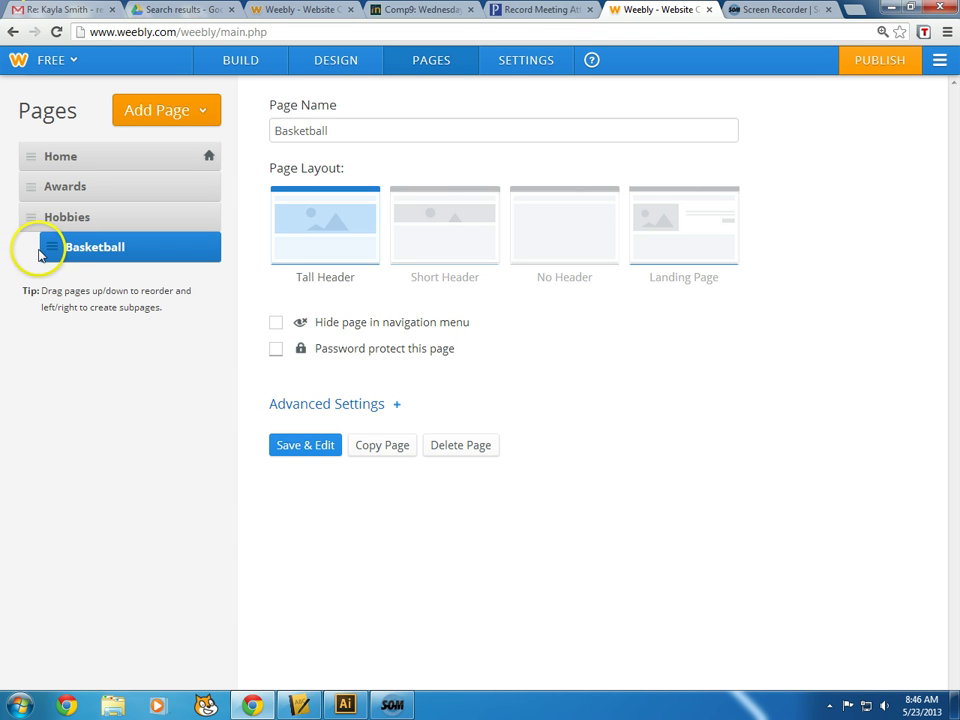
{"action": "left_click_drag", "start_coordinate": [37, 255], "coordinate": [70, 255]}
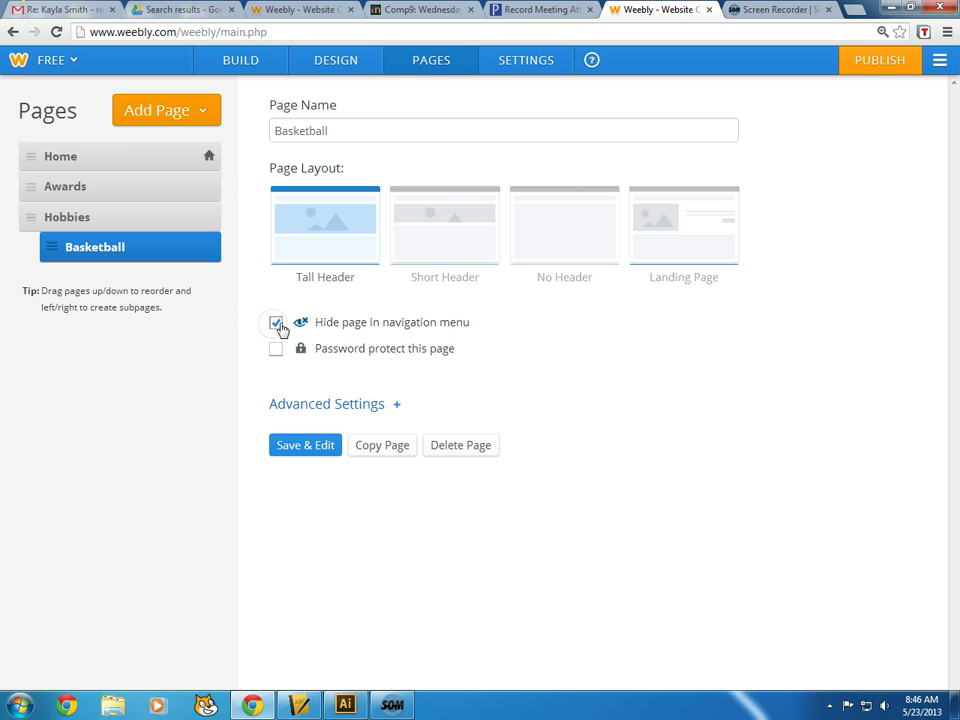
{"action": "left_click", "coordinate": [277, 324]}
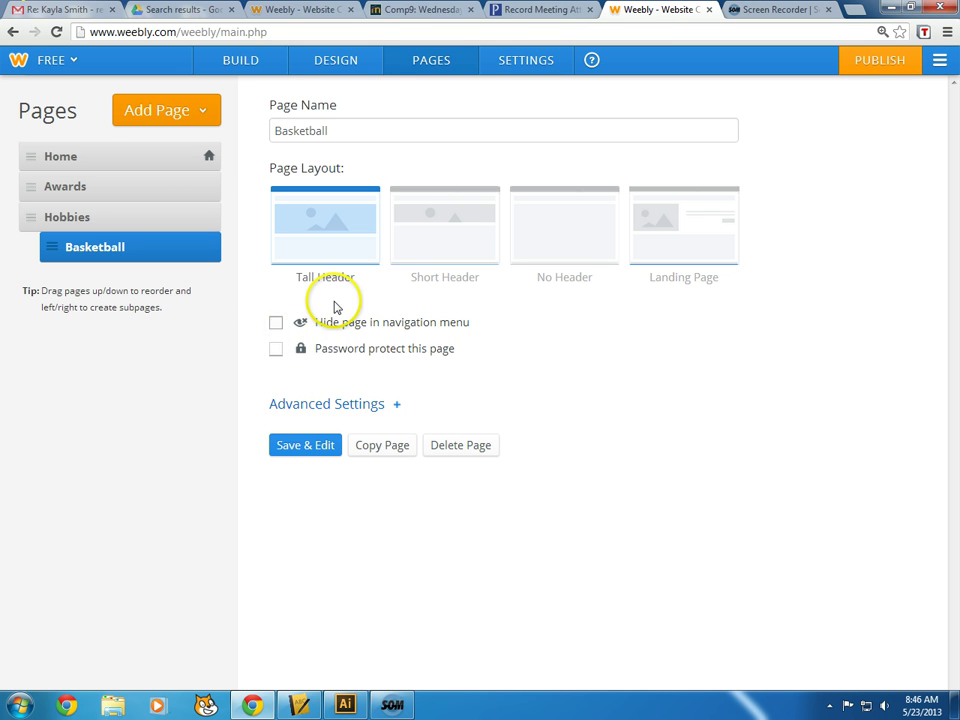
Set No Header layout for Basketball, Hobbies and Awards, then save and edit Awards
{"action": "left_click", "coordinate": [560, 272]}
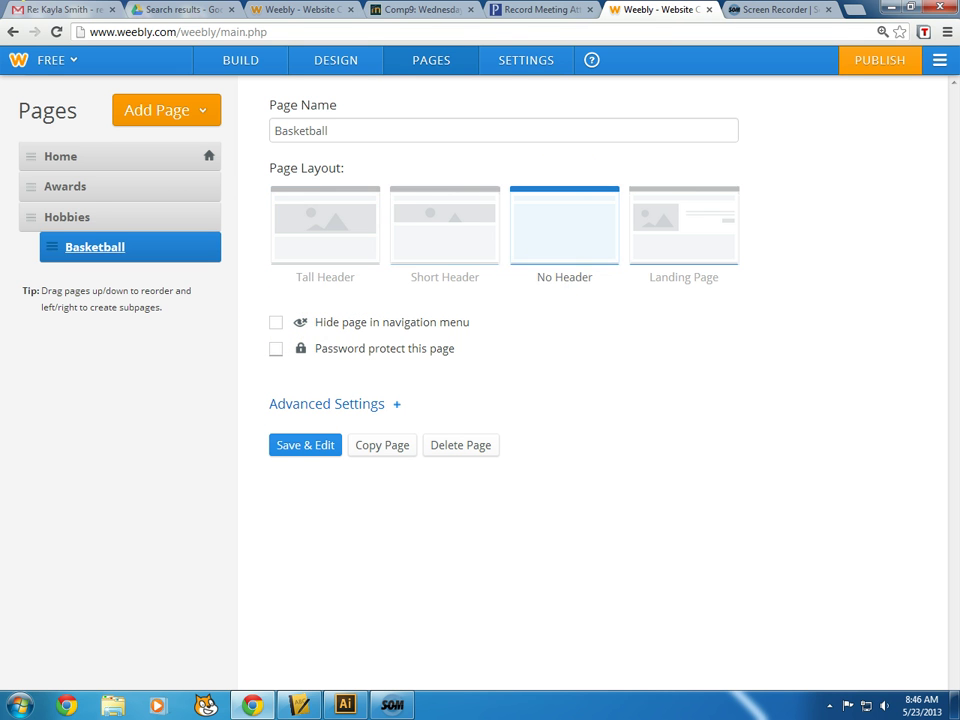
{"action": "left_click", "coordinate": [96, 217]}
{"action": "left_click", "coordinate": [523, 225]}
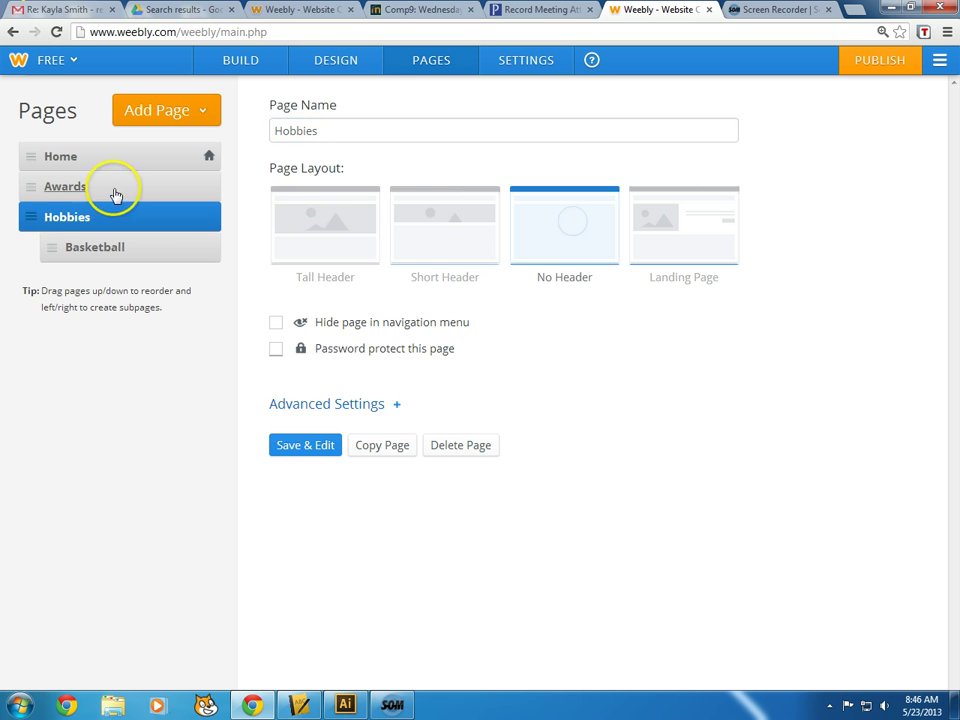
{"action": "left_click", "coordinate": [114, 190]}
{"action": "left_click", "coordinate": [575, 229]}
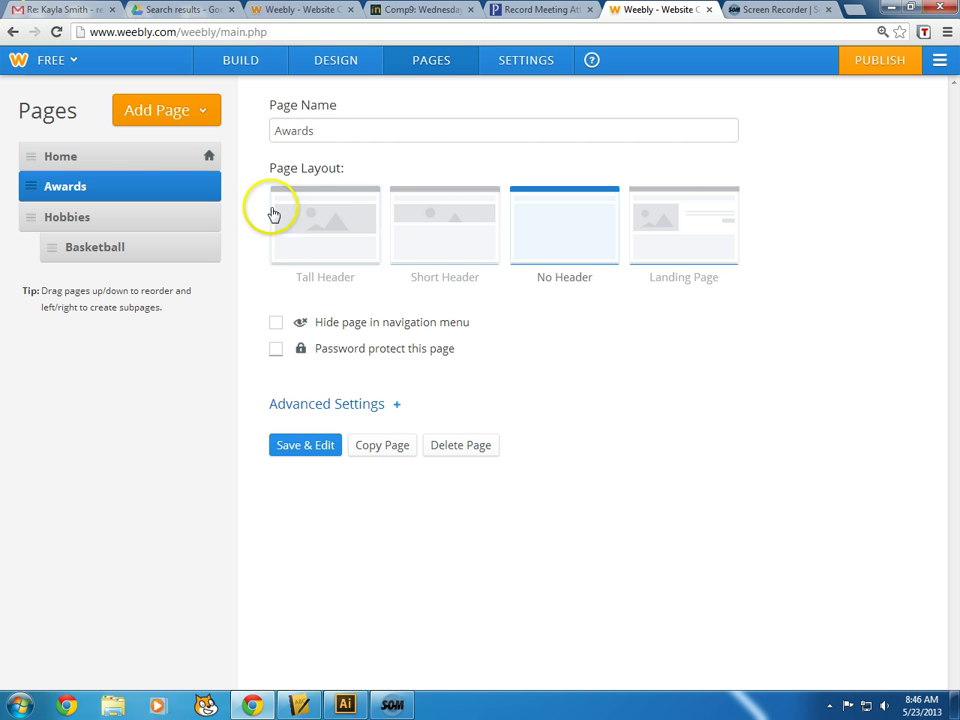
{"action": "left_click", "coordinate": [300, 451]}
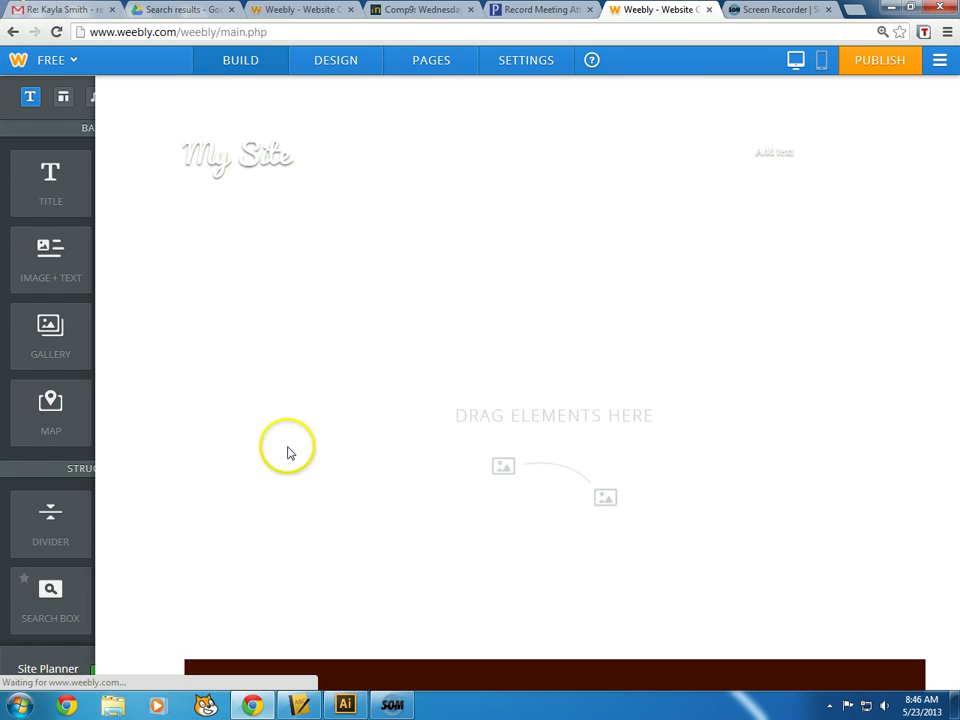
Look through Home, Awards and Hobbies, then open Basketball from the Hobbies dropdown
{"action": "left_click", "coordinate": [156, 225]}
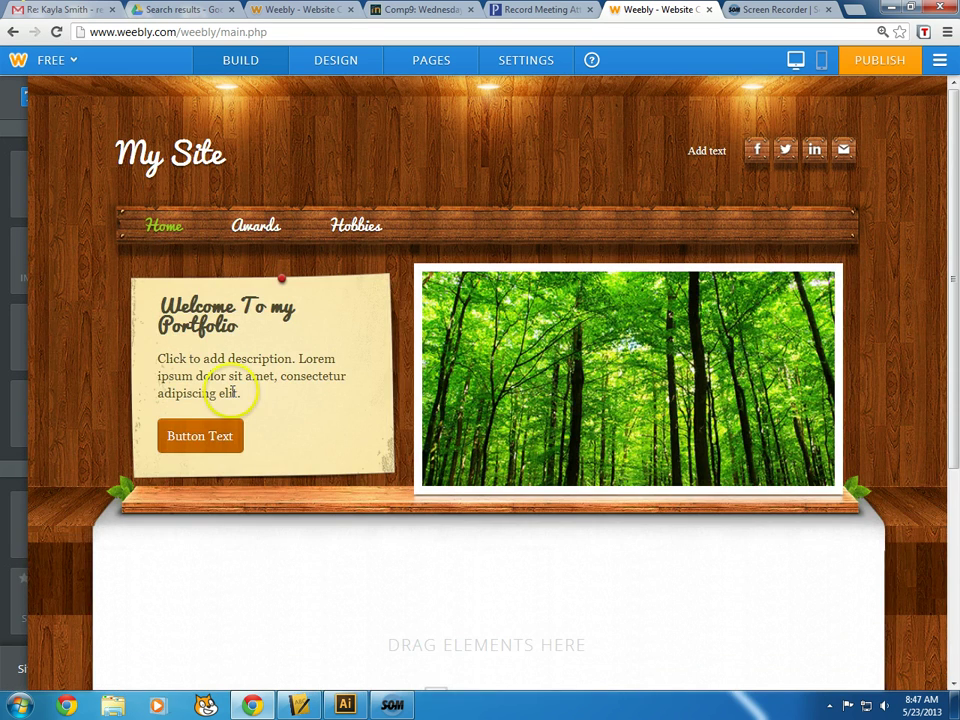
{"action": "scroll", "coordinate": [381, 521], "scroll_direction": "down", "scroll_amount": 3}
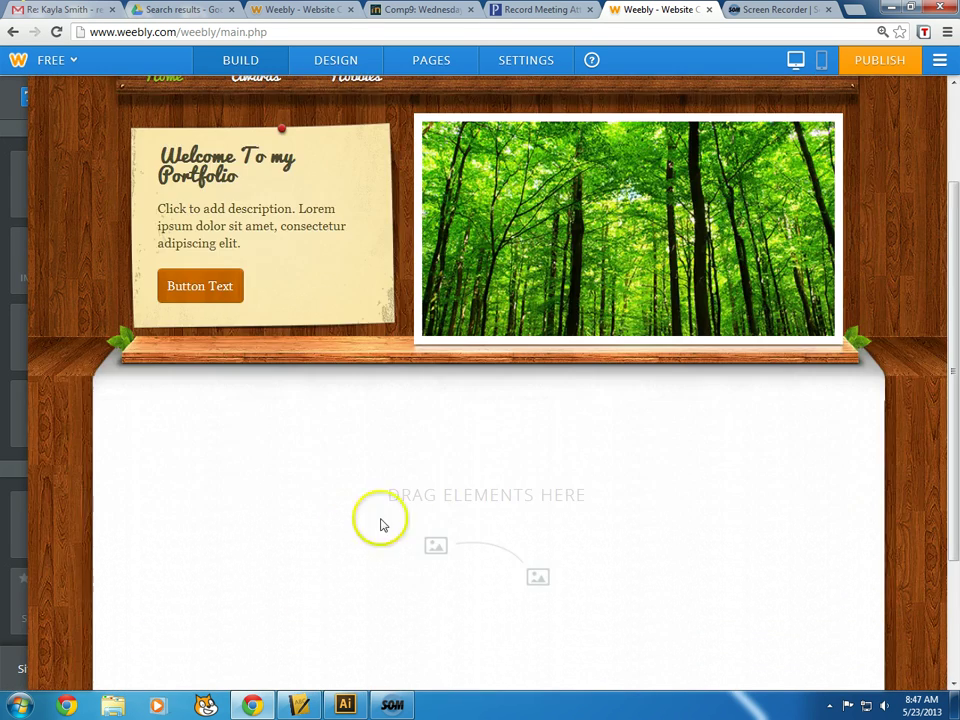
{"action": "scroll", "coordinate": [300, 400], "scroll_direction": "up", "scroll_amount": 3}
{"action": "left_click", "coordinate": [257, 228]}
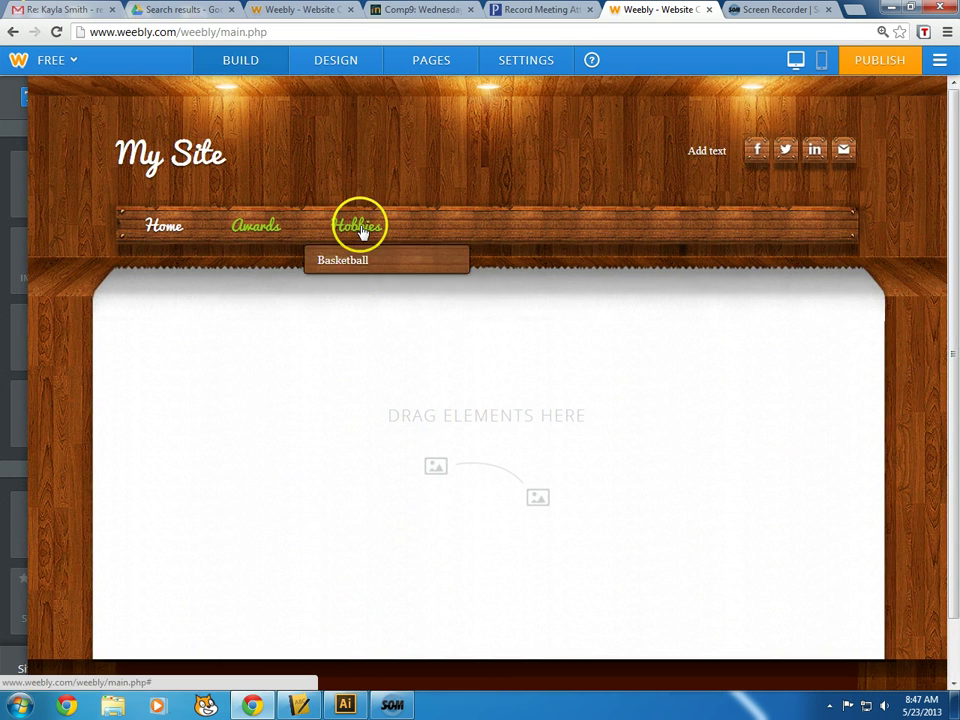
{"action": "left_click", "coordinate": [362, 228]}
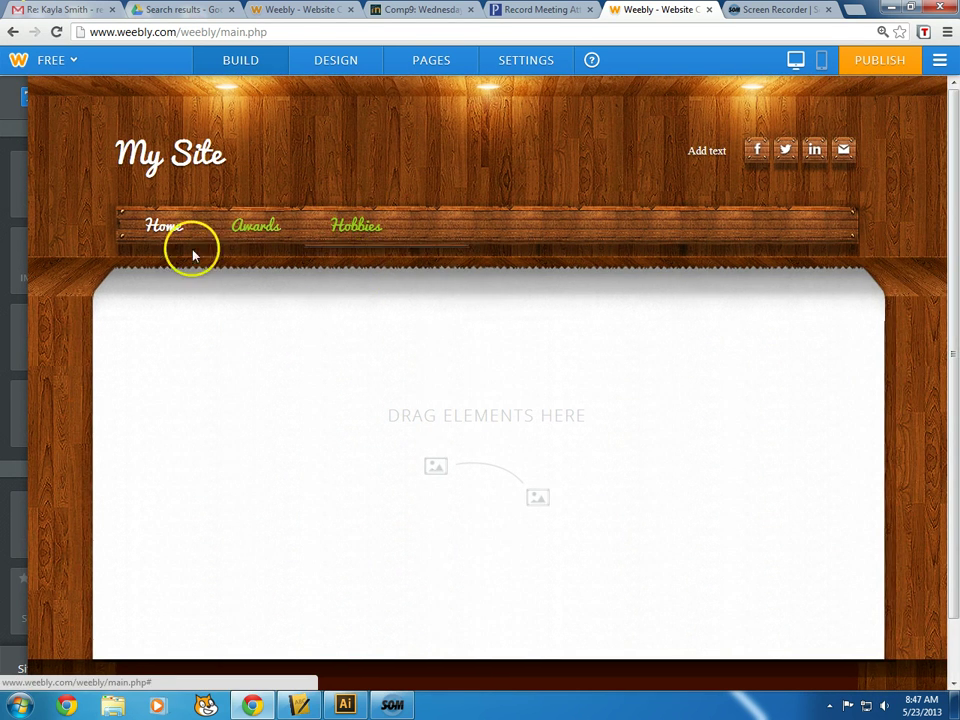
{"action": "mouse_move", "coordinate": [356, 236]}
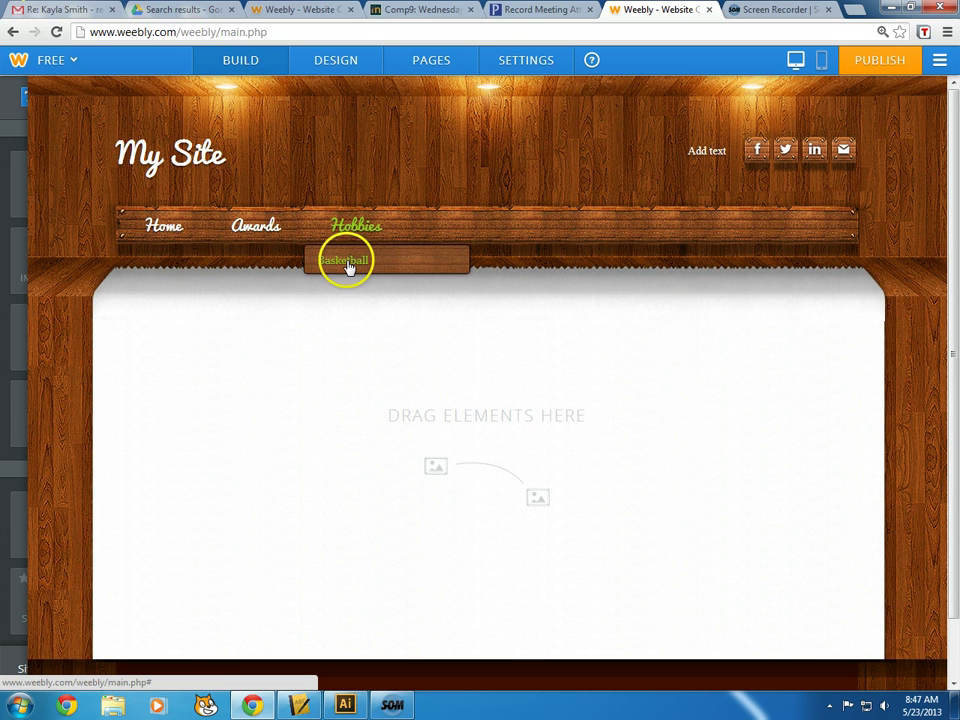
{"action": "left_click", "coordinate": [345, 262]}
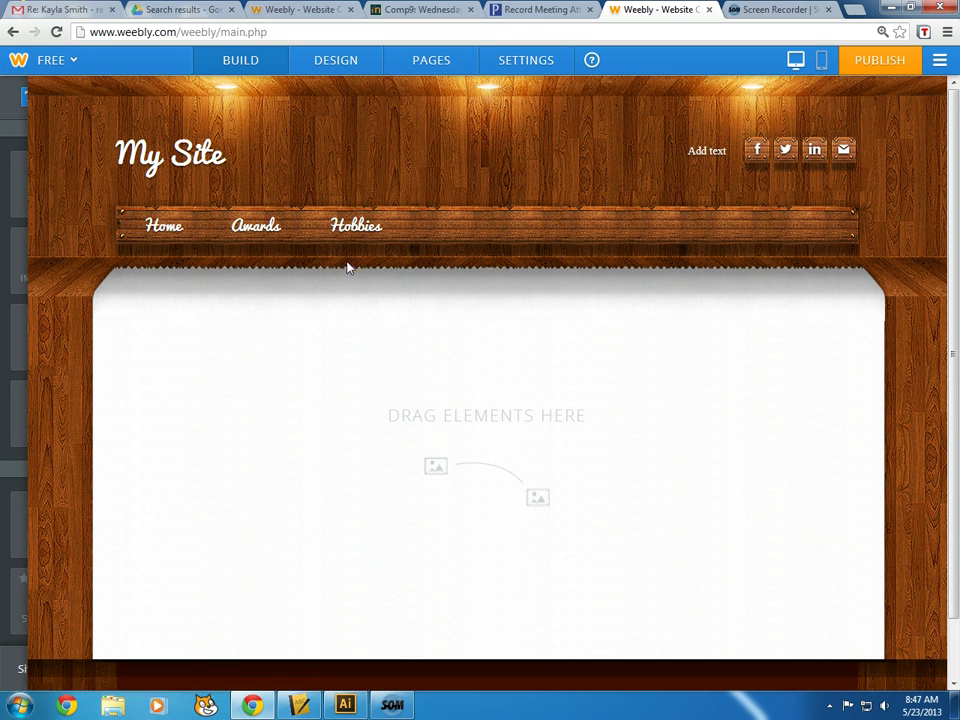
Replace the My Site title text with Brett's Portfolio
{"action": "left_click", "coordinate": [160, 155]}
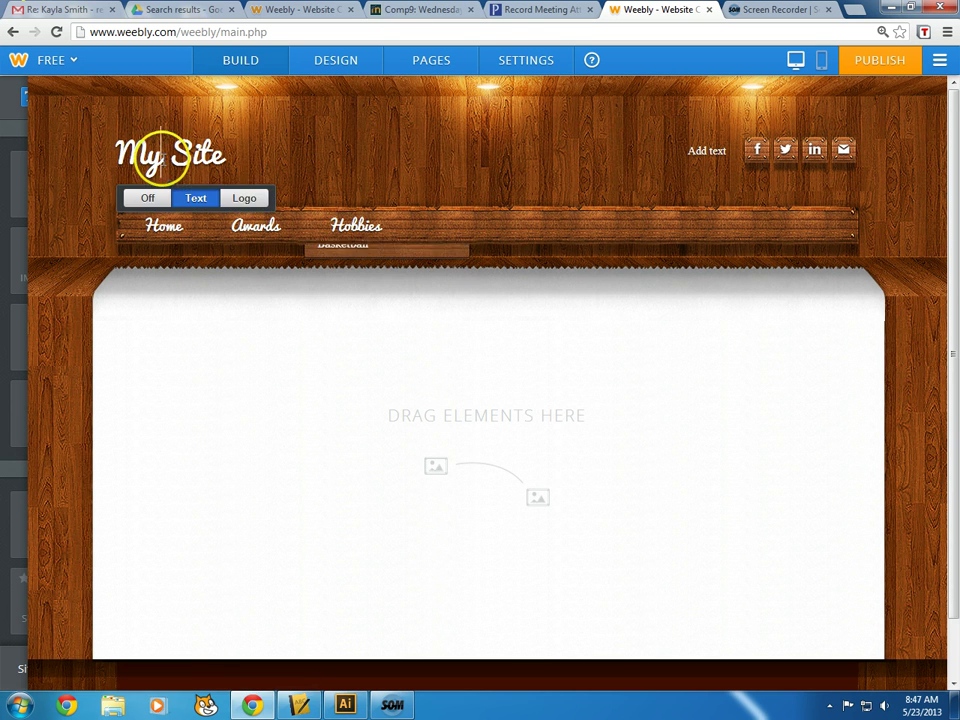
{"action": "double_click", "coordinate": [223, 156]}
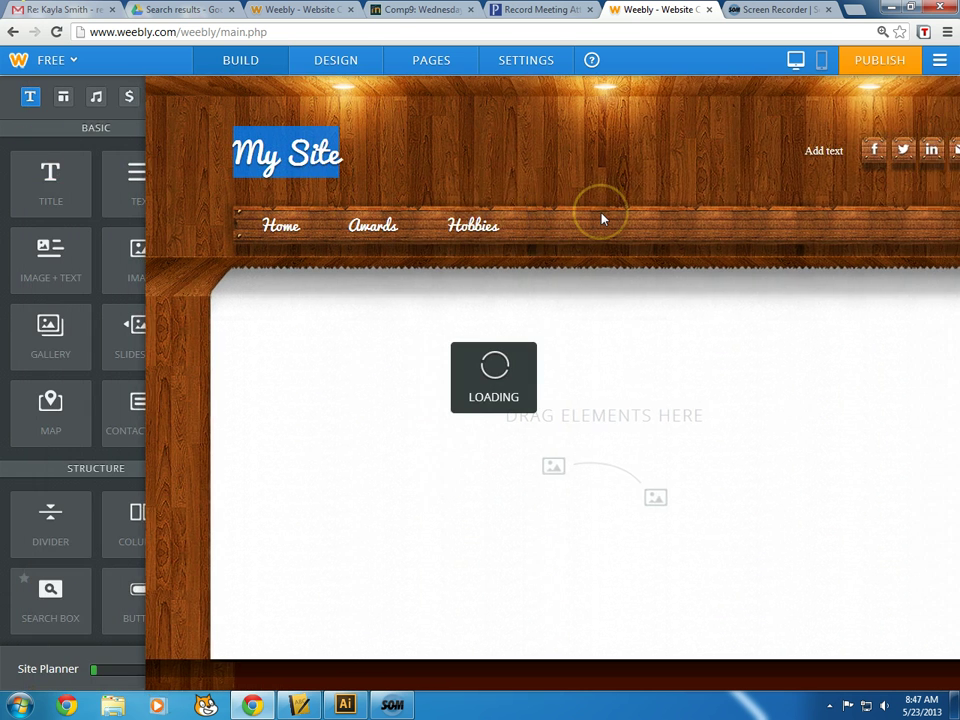
{"action": "type", "text": "B"}
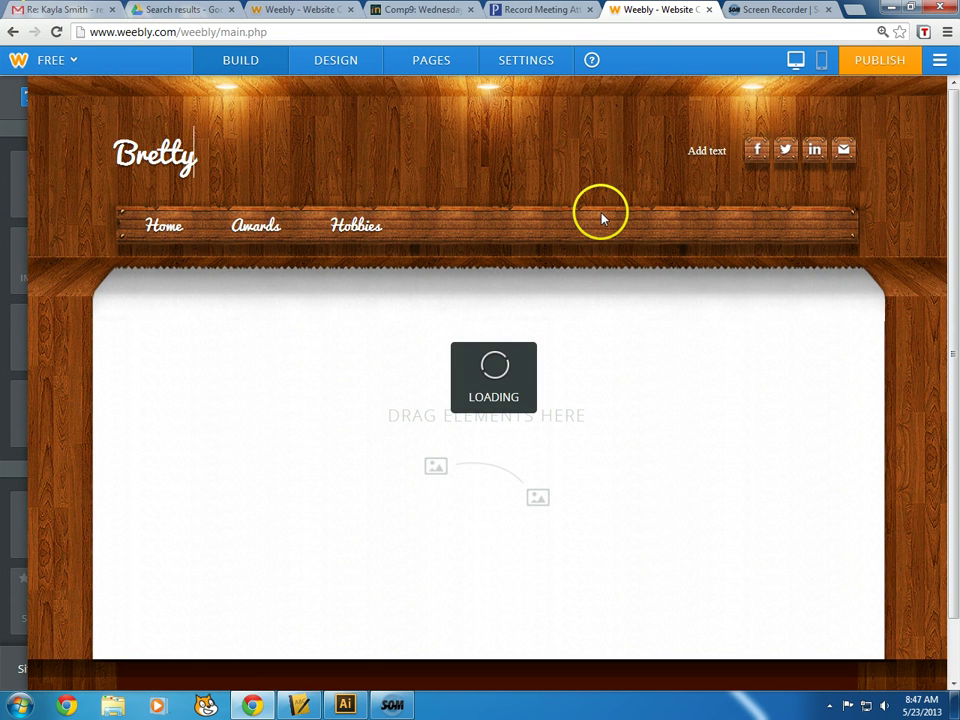
{"action": "type", "text": "retty"}
{"action": "key", "text": "BackSpace"}
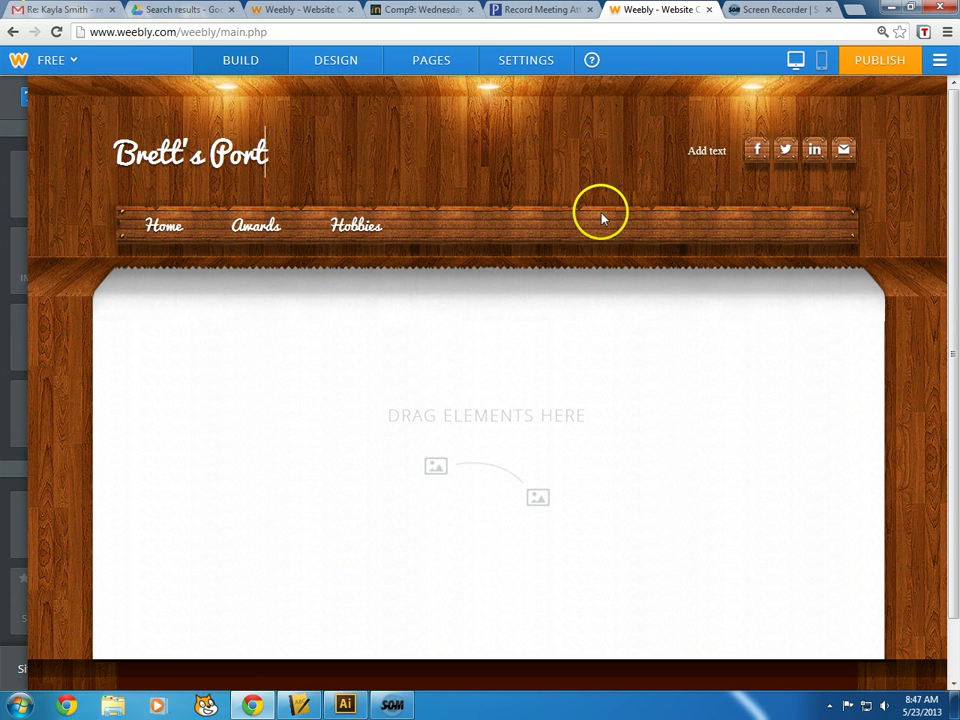
{"action": "type", "text": "'s Portfolio"}
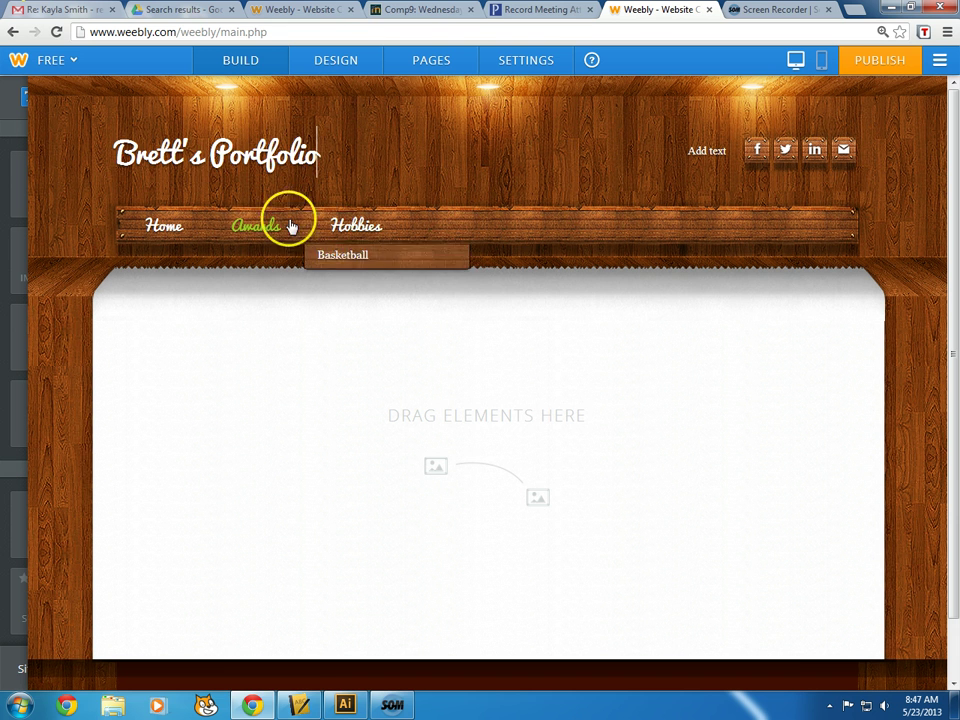
Check Awards and Hobbies, then retype the Home page title as Brett's Portfolio
{"action": "left_click", "coordinate": [263, 226]}
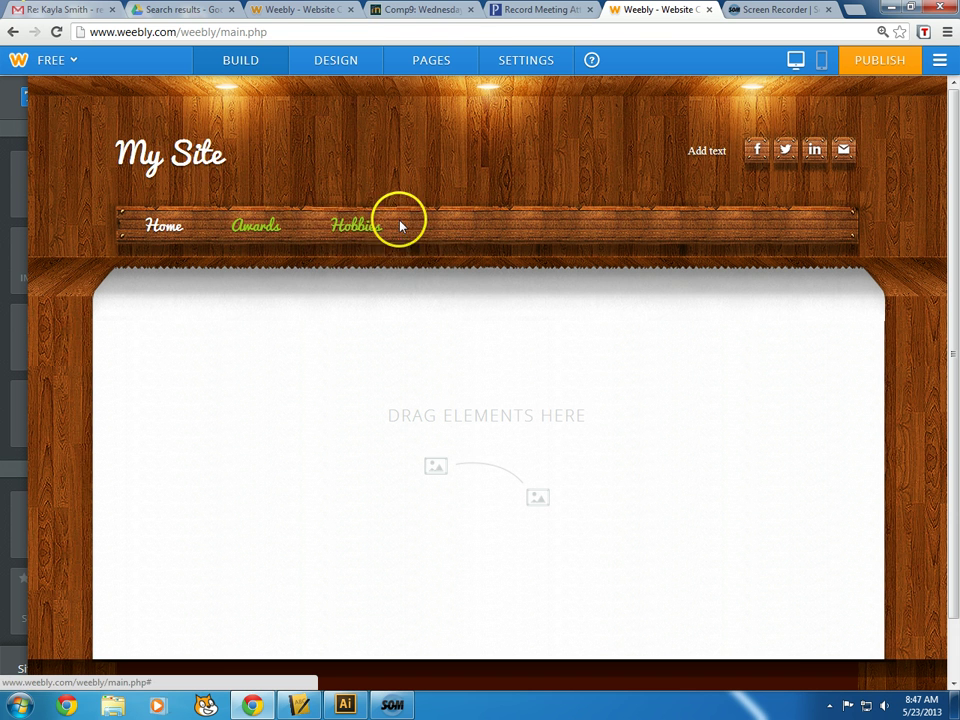
{"action": "left_click", "coordinate": [362, 228]}
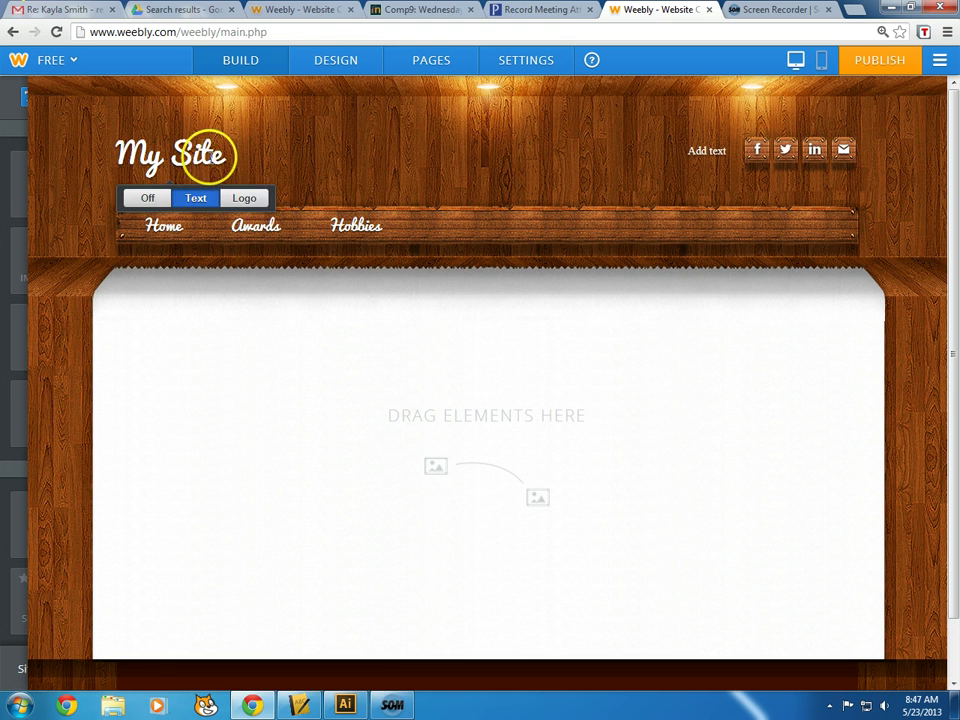
{"action": "mouse_move", "coordinate": [361, 249]}
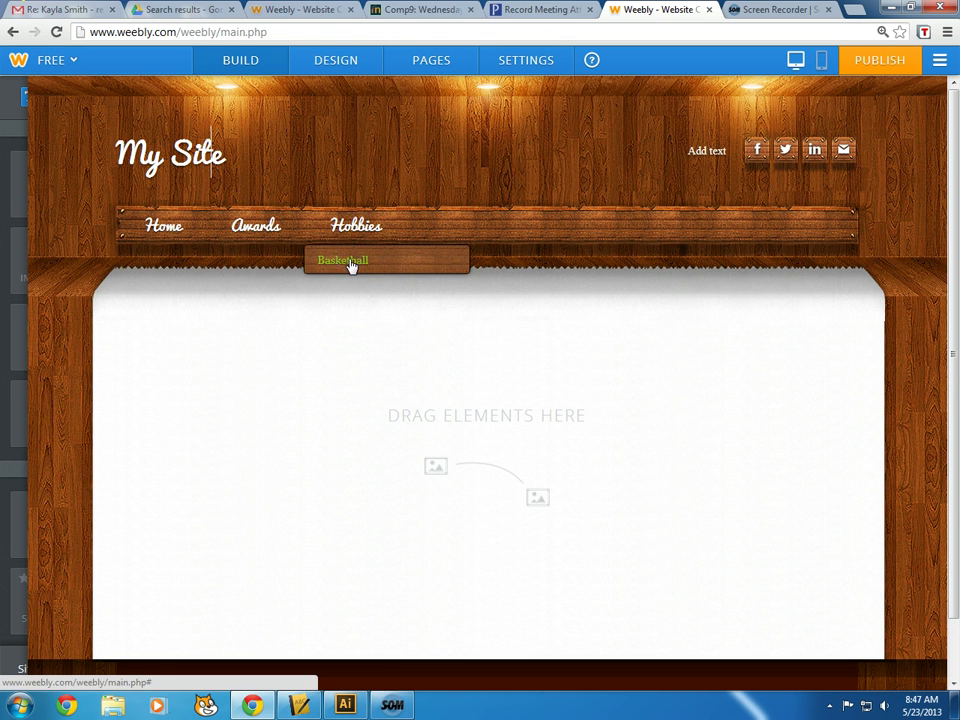
{"action": "left_click", "coordinate": [169, 229]}
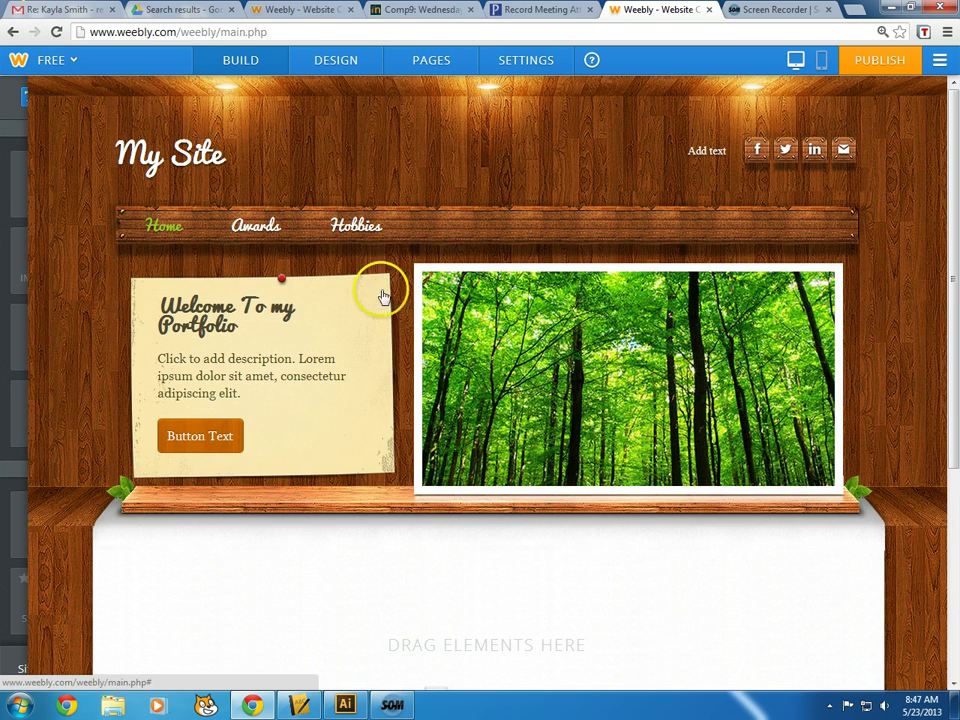
{"action": "left_click", "coordinate": [182, 158]}
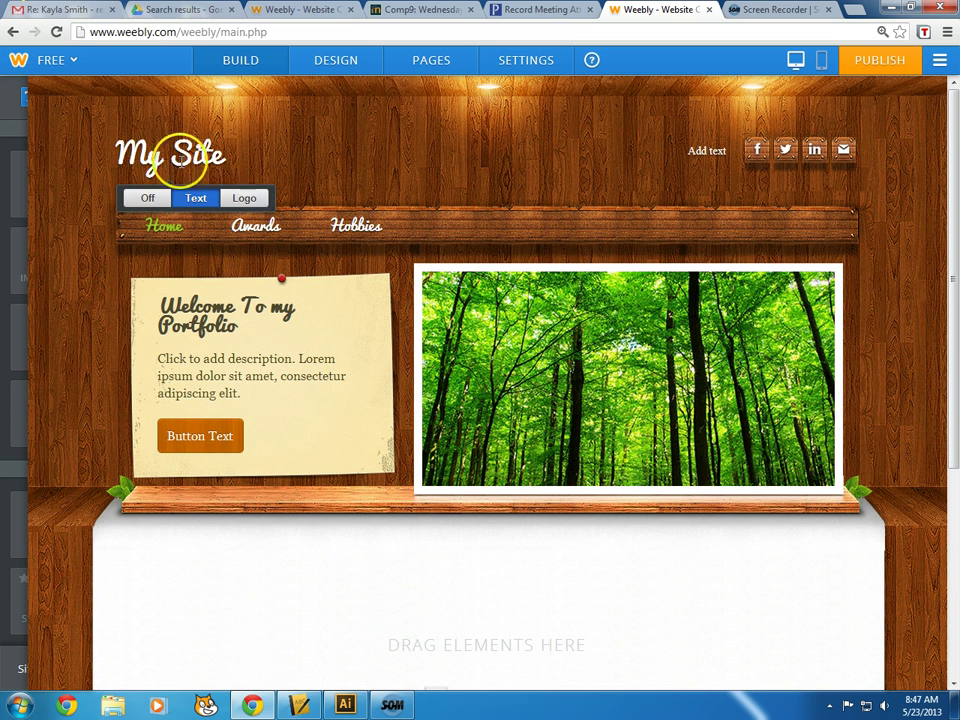
{"action": "left_click_drag", "start_coordinate": [240, 154], "coordinate": [32, 156]}
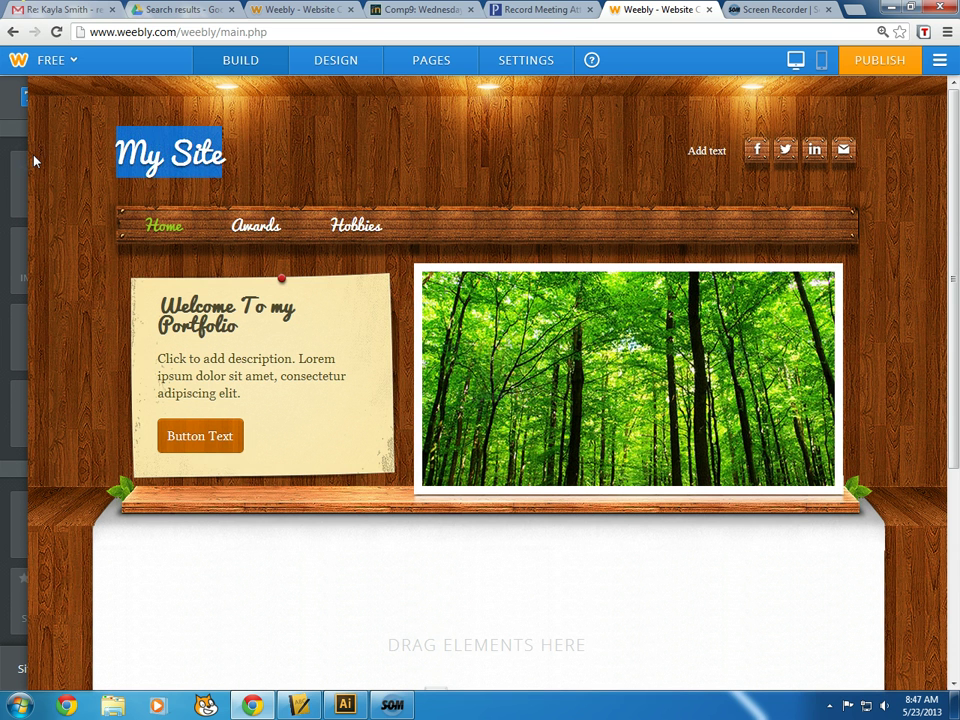
{"action": "type", "text": "Brett's Portfolio"}
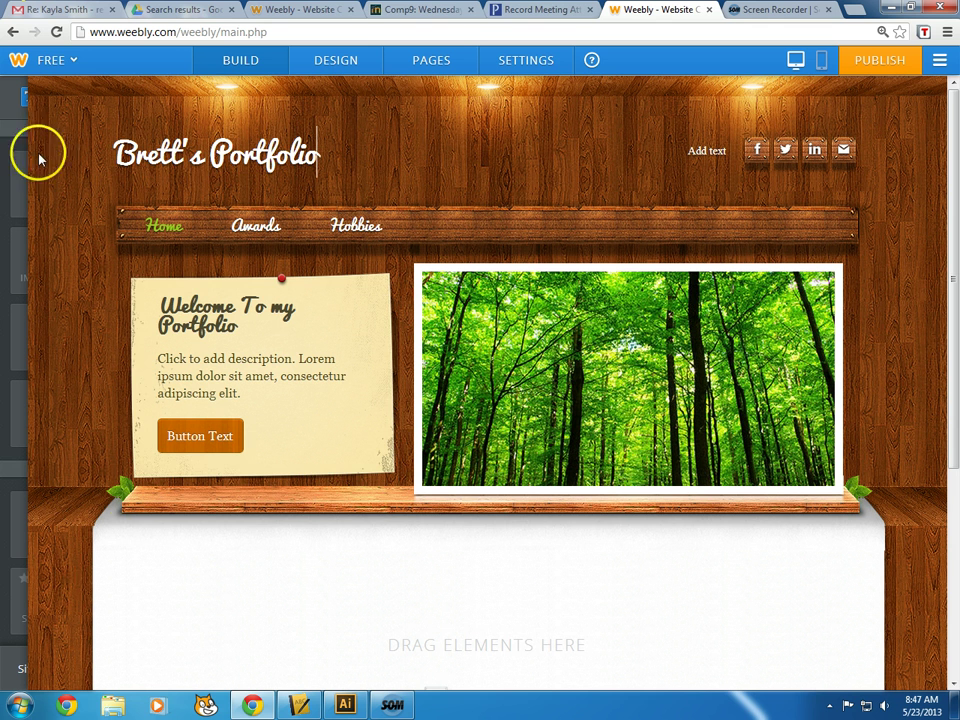
{"action": "left_click", "coordinate": [181, 641]}
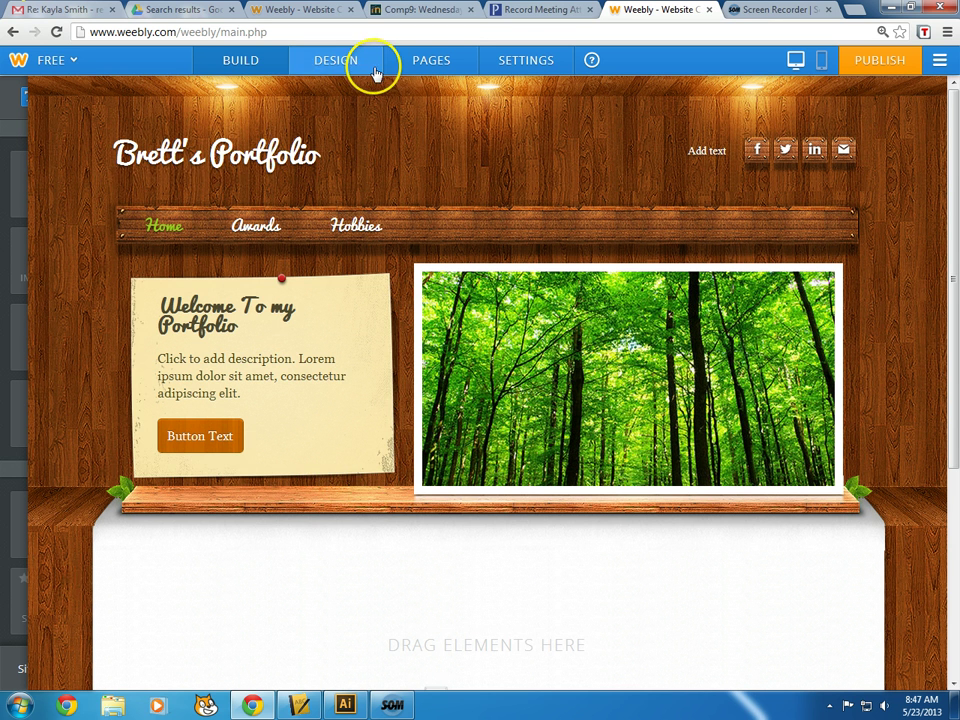
Create a standard My Work page with Tall Header layout and open it for editing
{"action": "left_click", "coordinate": [426, 64]}
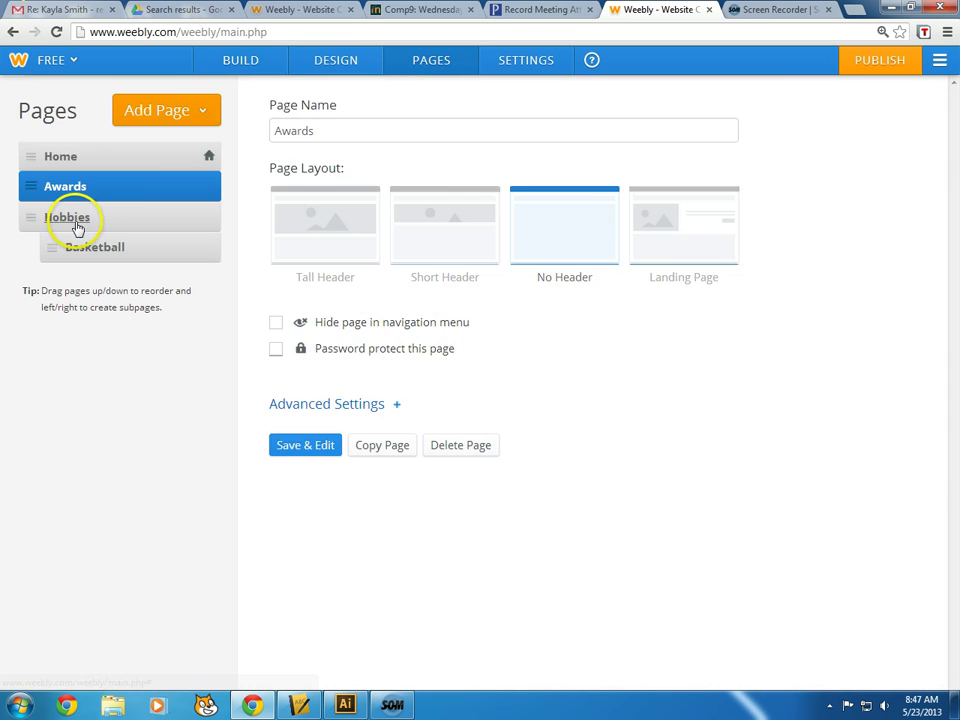
{"action": "left_click", "coordinate": [183, 114]}
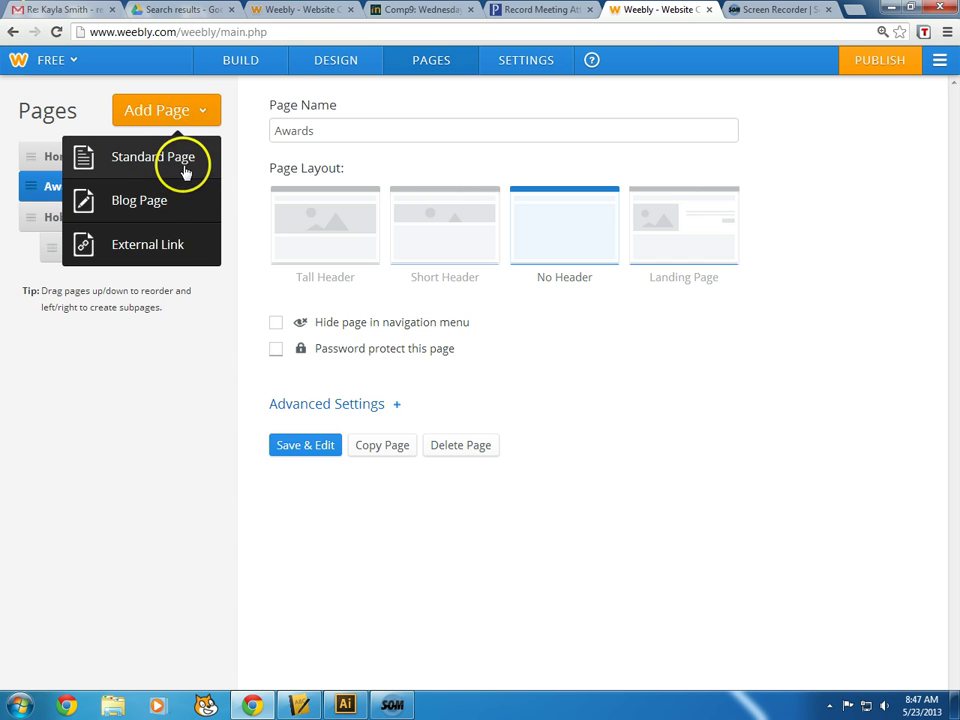
{"action": "left_click", "coordinate": [186, 168]}
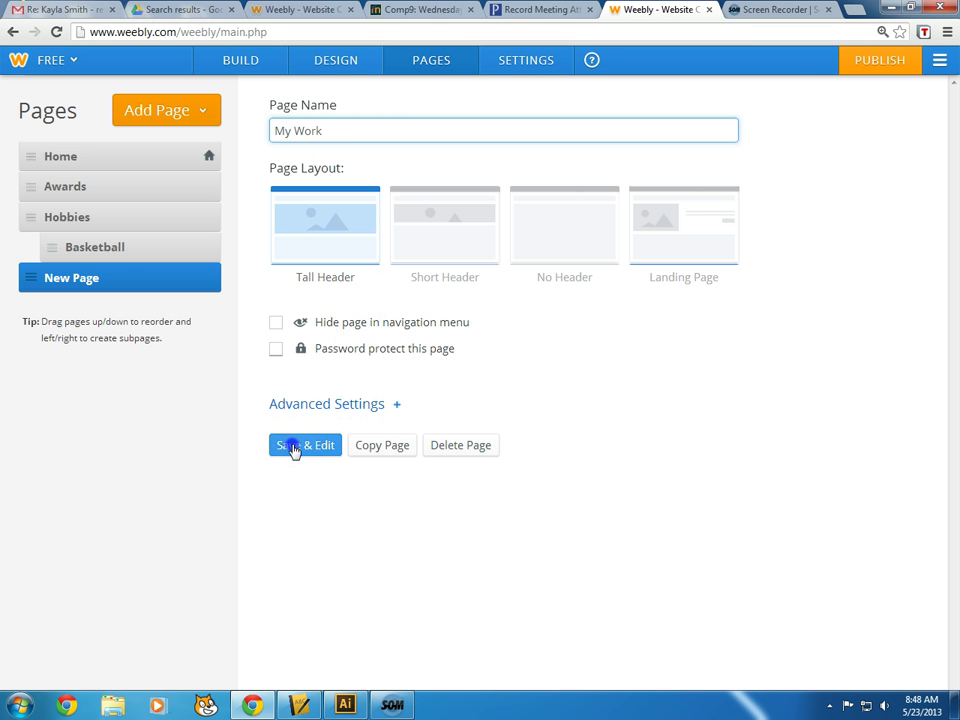
{"action": "left_click", "coordinate": [288, 446]}
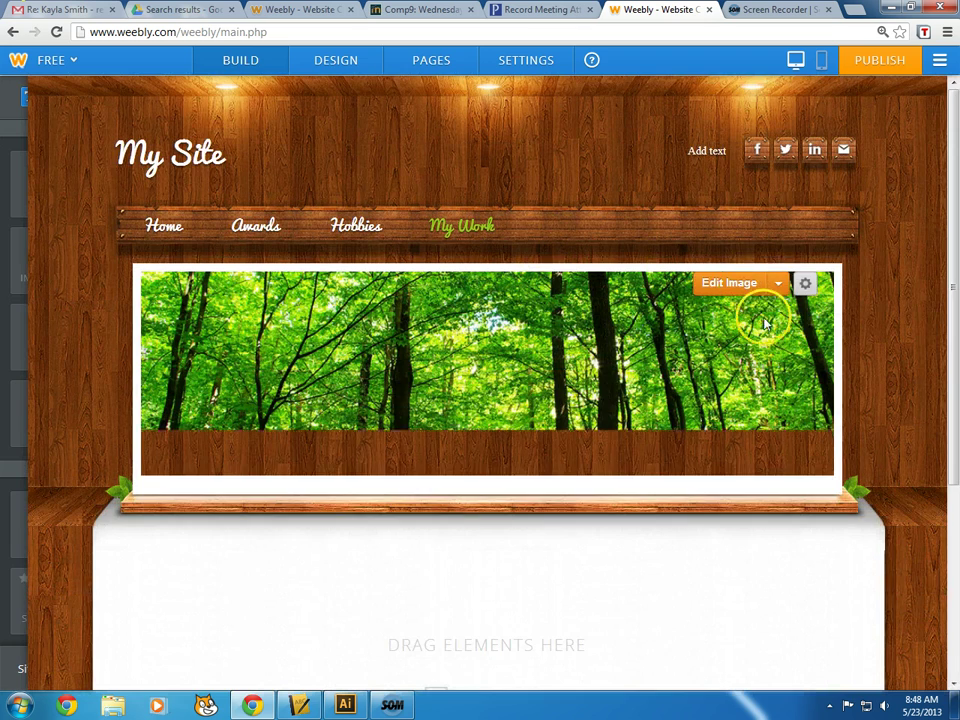
{"action": "scroll", "coordinate": [601, 384], "scroll_direction": "down", "scroll_amount": 3}
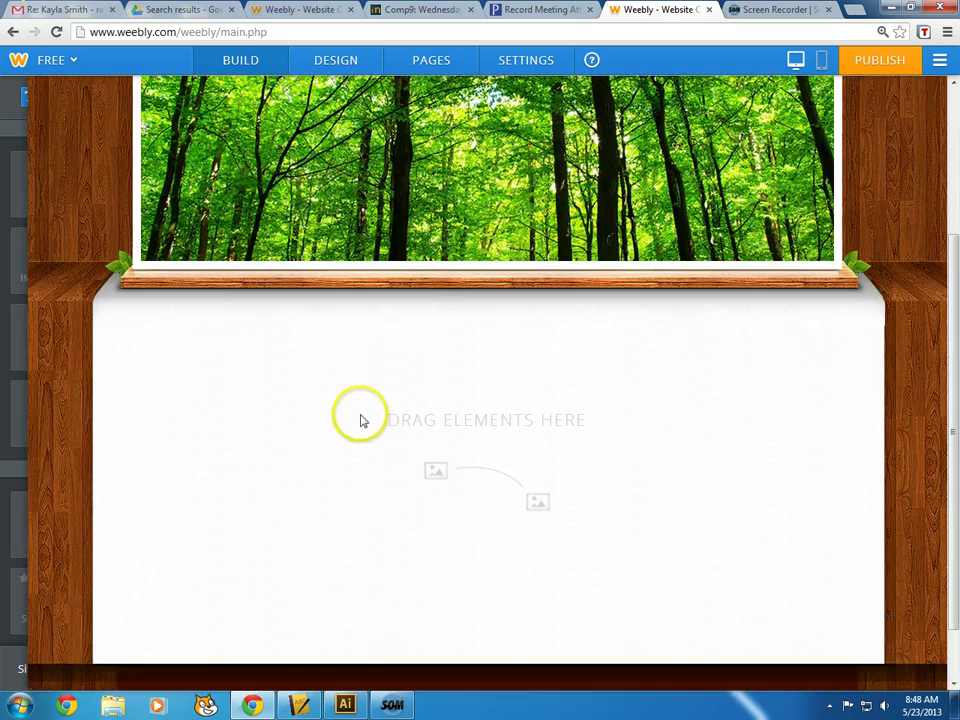
{"action": "mouse_move", "coordinate": [21, 221]}
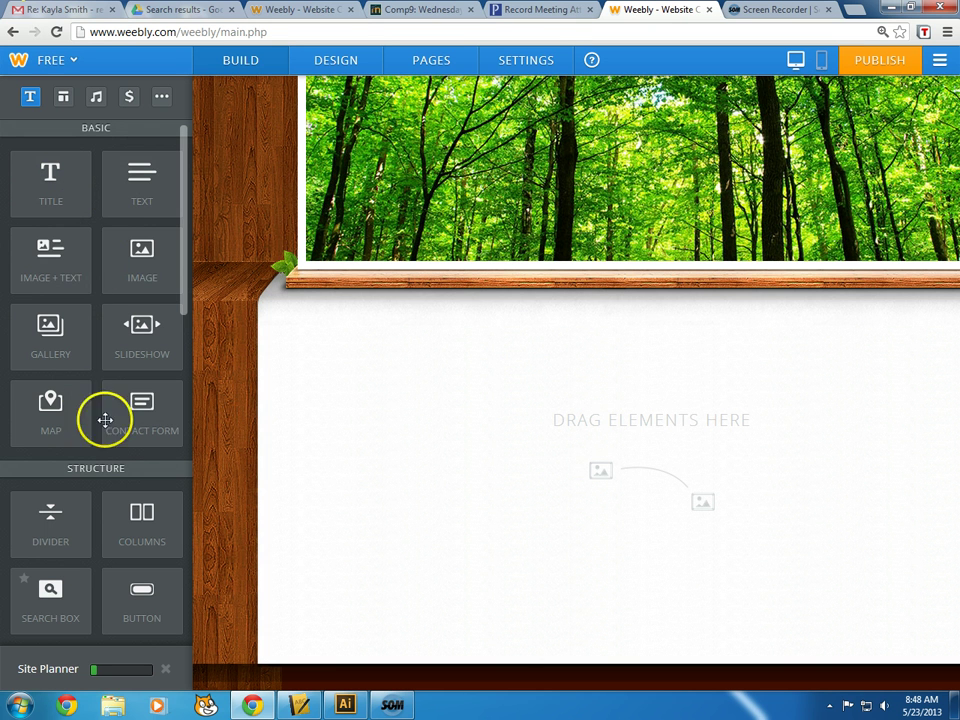
{"action": "left_click", "coordinate": [63, 97]}
{"action": "left_click", "coordinate": [95, 97]}
{"action": "left_click", "coordinate": [128, 97]}
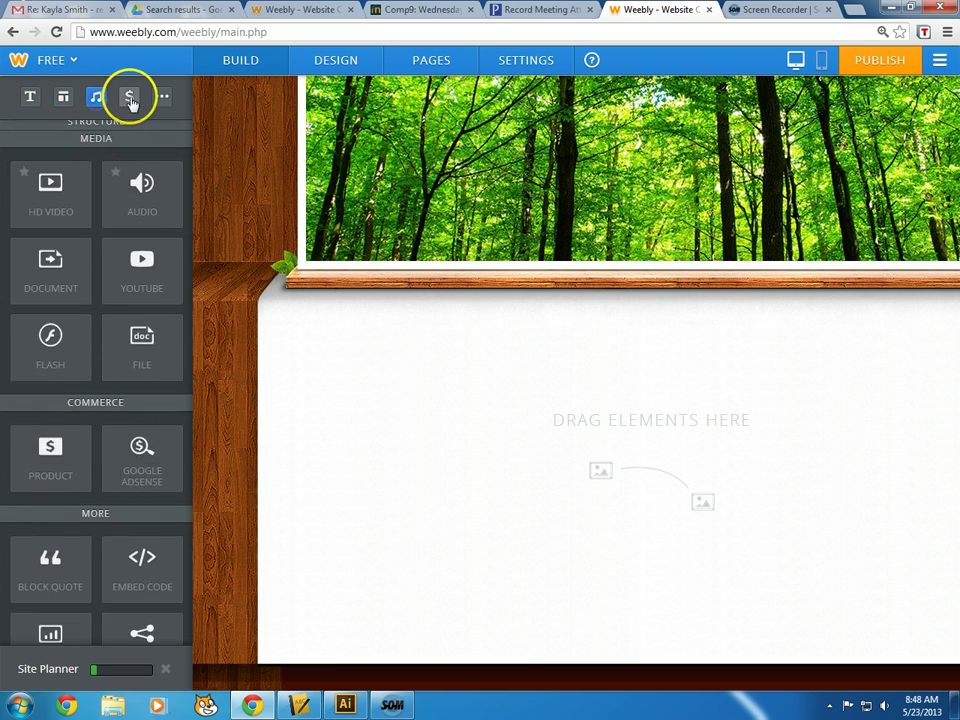
{"action": "left_click", "coordinate": [158, 100]}
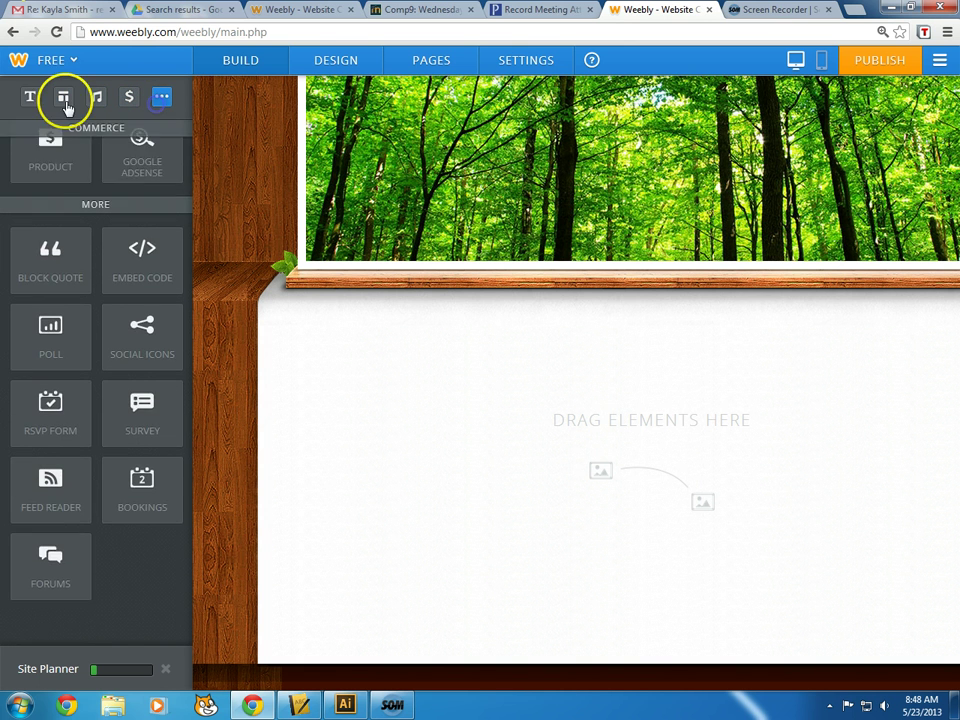
{"action": "left_click", "coordinate": [30, 97]}
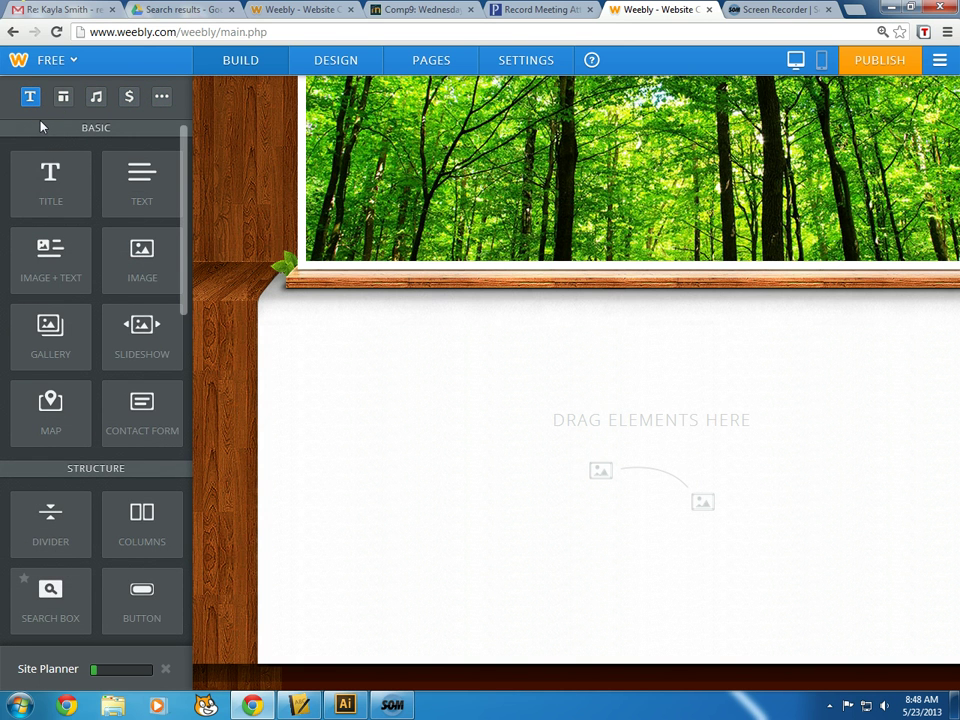
Add a Title element to the My Work page and type 'Computer Related Work'
{"action": "left_click_drag", "start_coordinate": [47, 154], "coordinate": [323, 411]}
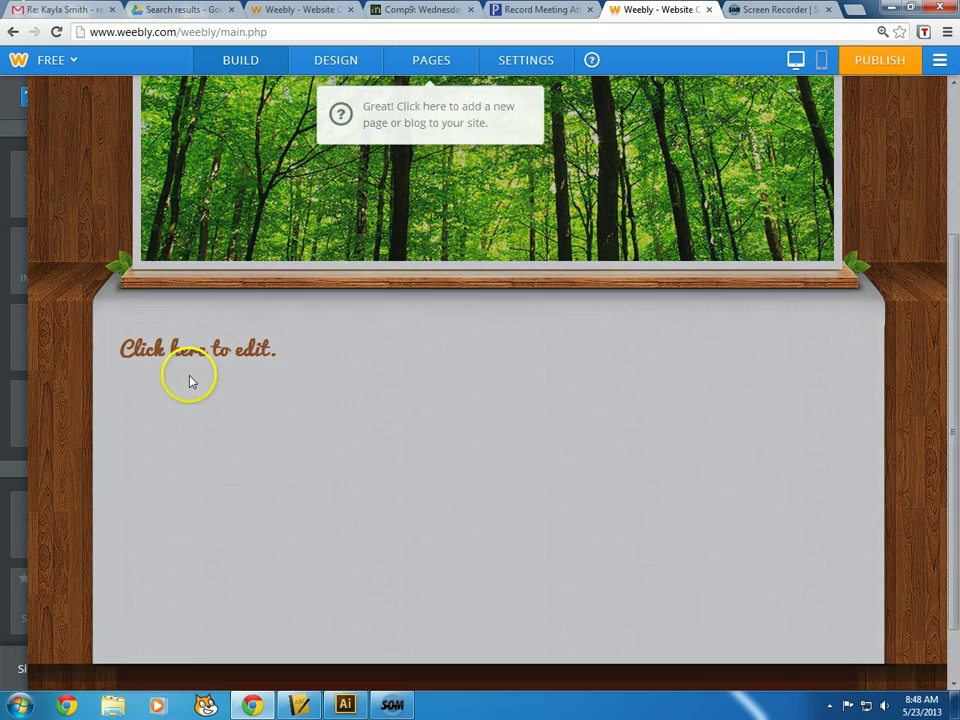
{"action": "left_click", "coordinate": [285, 349]}
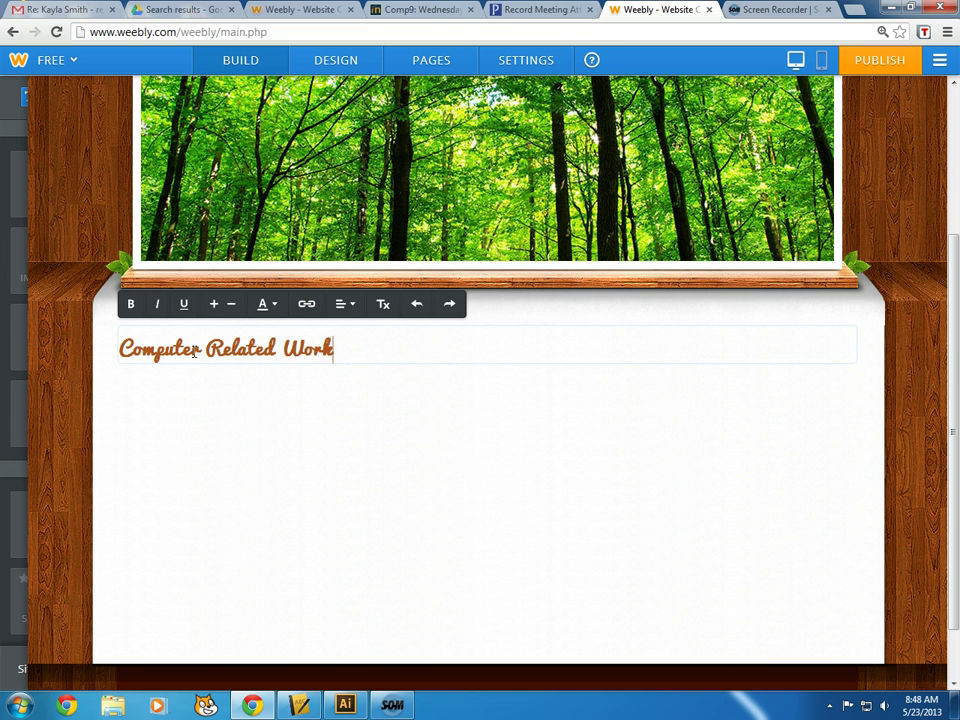
Add an Image + Text block under the title and upload Nolan 2013-294.jpg as its photo
{"action": "mouse_move", "coordinate": [6, 340]}
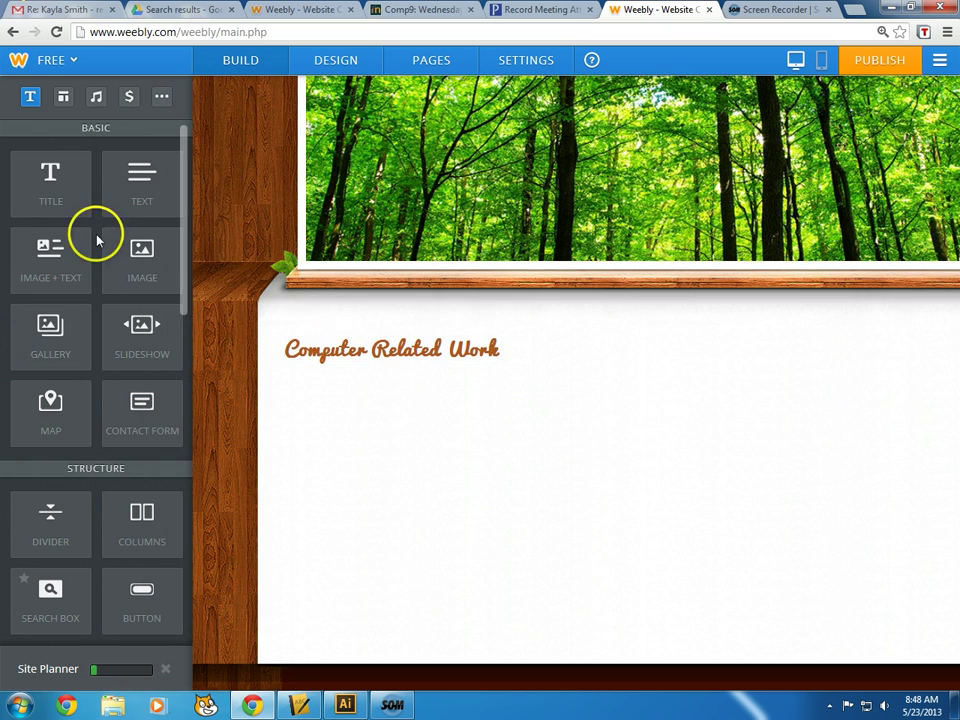
{"action": "left_click_drag", "start_coordinate": [55, 255], "coordinate": [386, 451]}
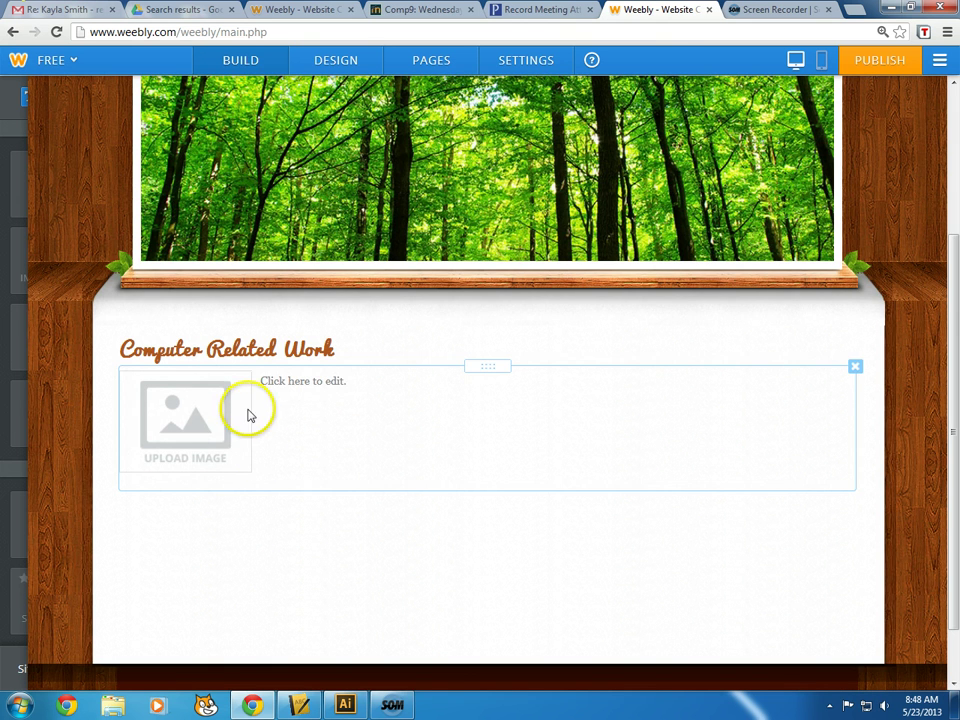
{"action": "left_click", "coordinate": [216, 428]}
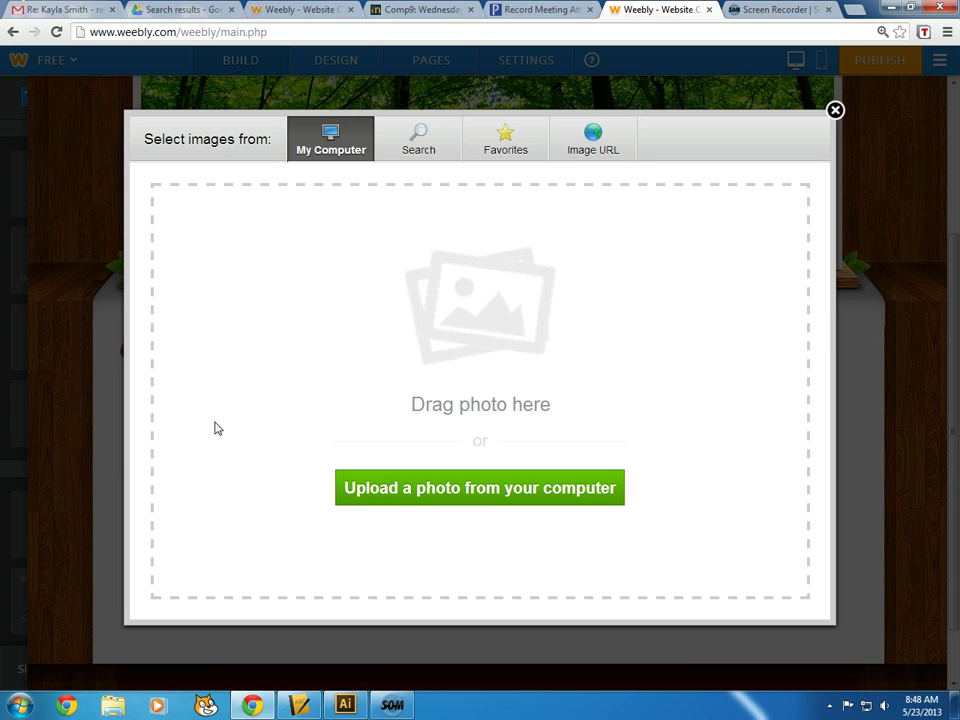
{"action": "left_click", "coordinate": [360, 495]}
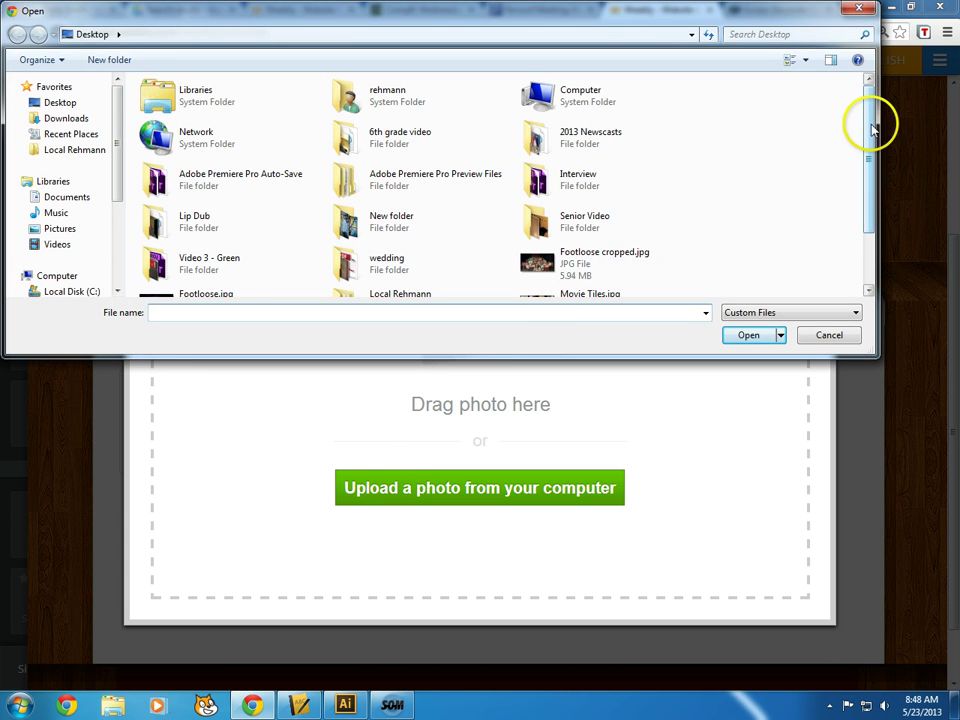
{"action": "left_click_drag", "start_coordinate": [872, 128], "coordinate": [859, 150]}
{"action": "double_click", "coordinate": [362, 180]}
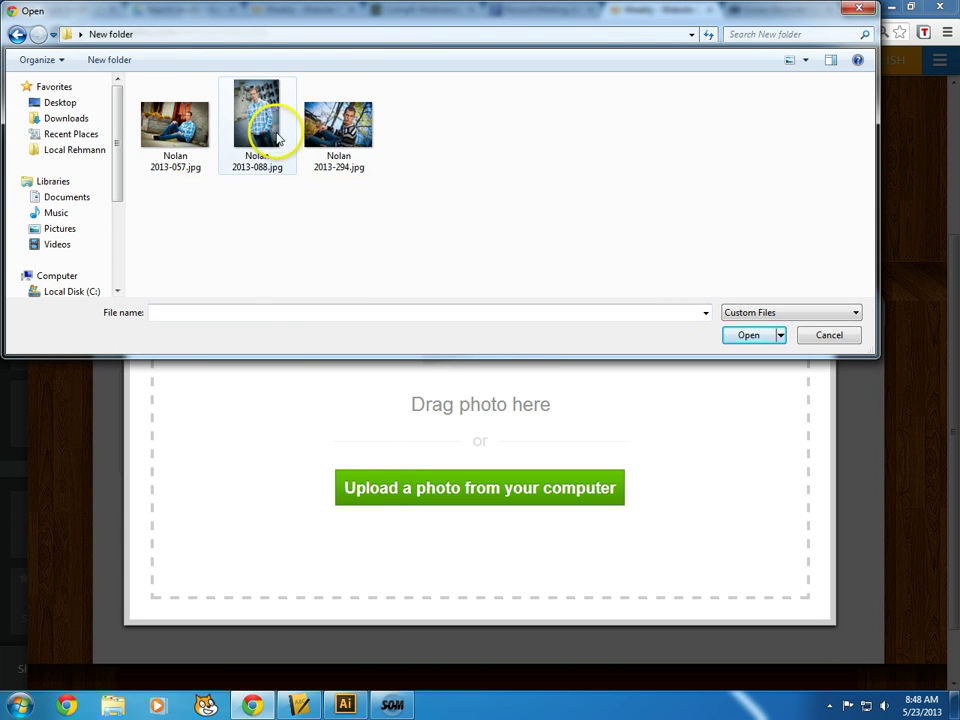
{"action": "left_click", "coordinate": [270, 135]}
{"action": "left_click", "coordinate": [339, 125]}
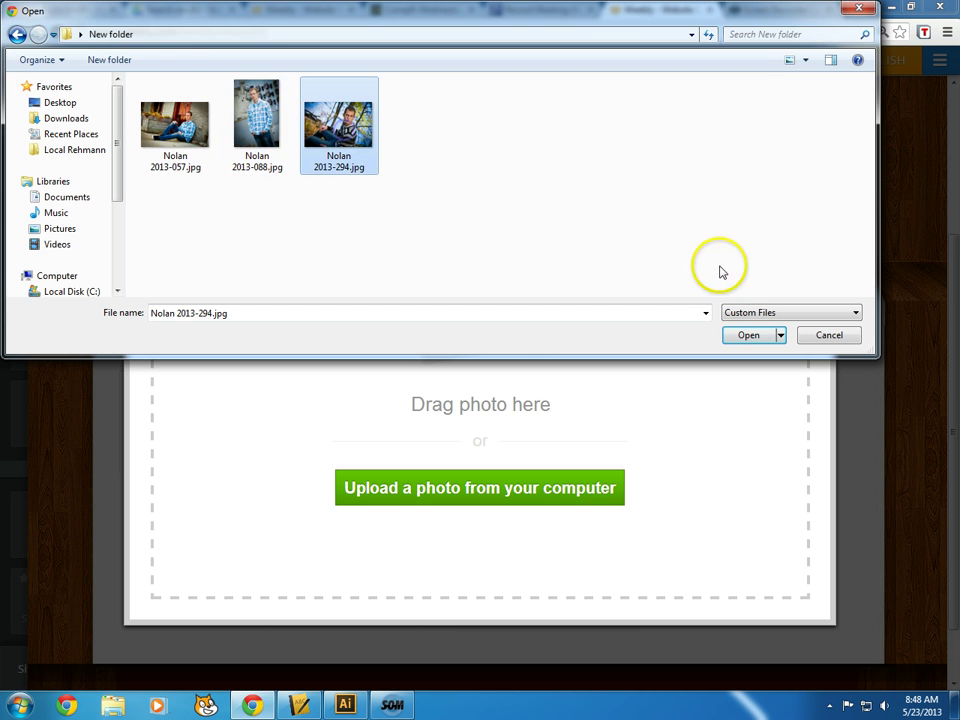
{"action": "left_click", "coordinate": [742, 336]}
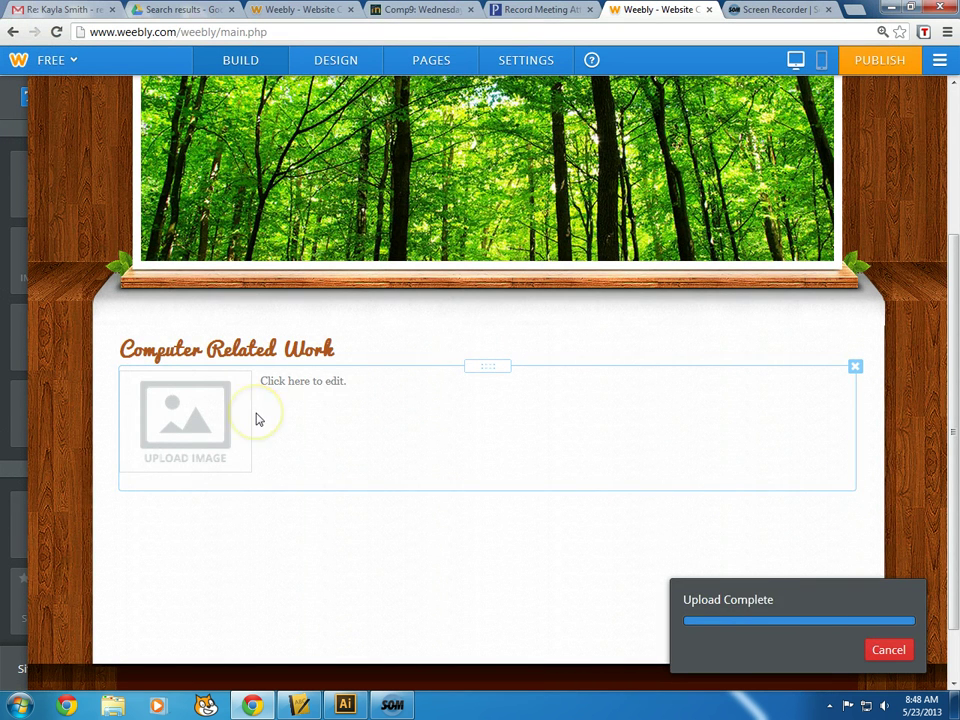
Write 'Here is a photo I took of a friend.' beside the photo and select 'friend'
{"action": "left_click", "coordinate": [352, 383]}
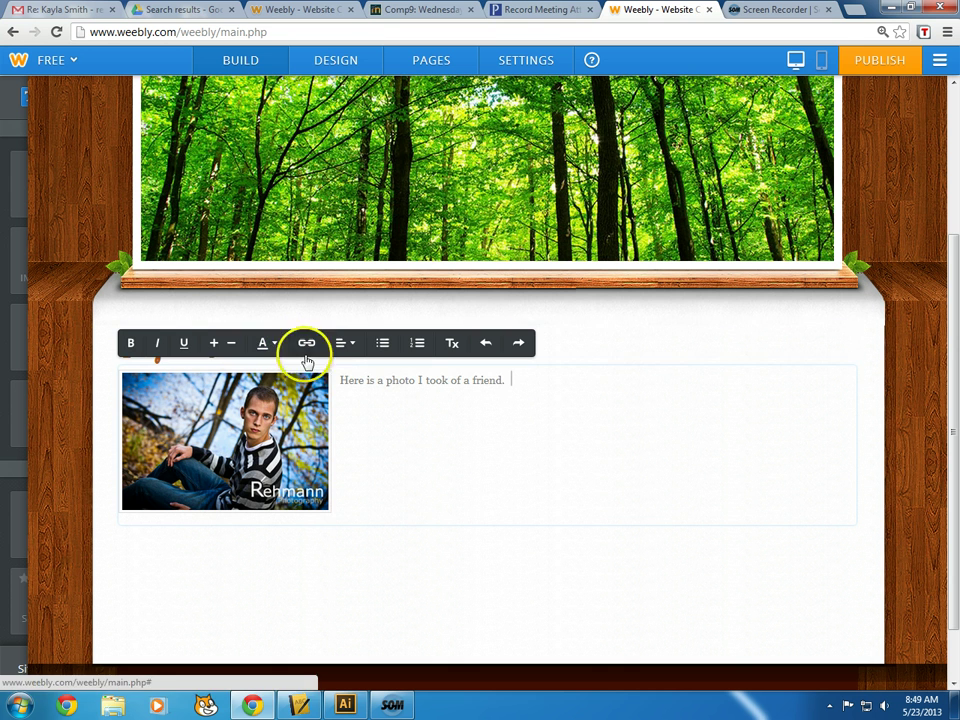
{"action": "left_click_drag", "start_coordinate": [596, 376], "coordinate": [238, 378]}
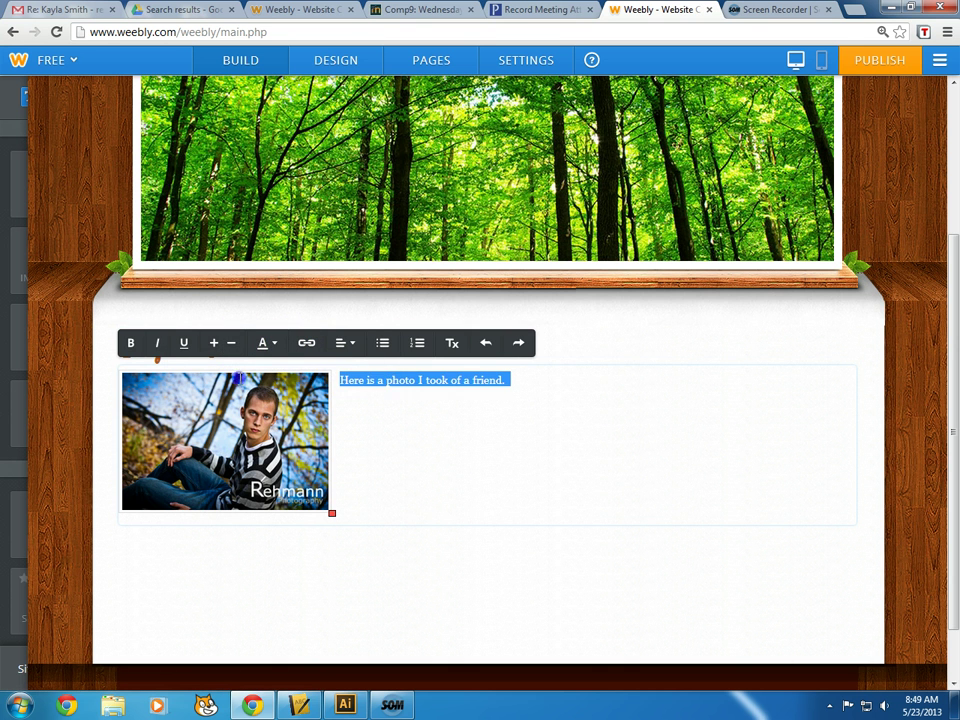
{"action": "left_click", "coordinate": [275, 346]}
{"action": "left_click", "coordinate": [279, 354]}
{"action": "left_click", "coordinate": [538, 416]}
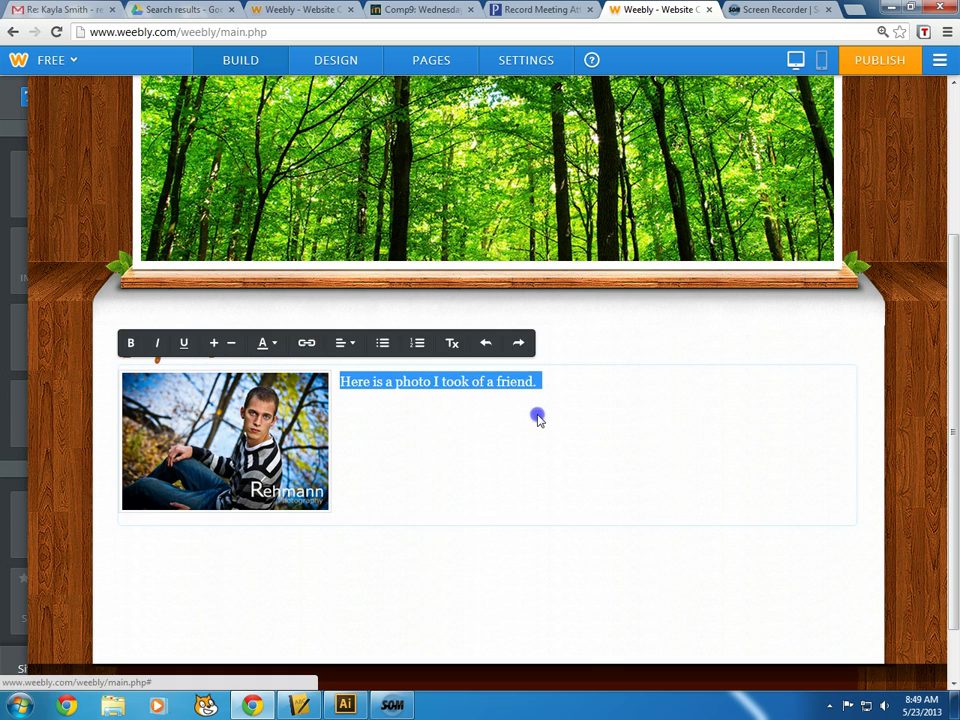
{"action": "left_click", "coordinate": [503, 392]}
{"action": "left_click_drag", "start_coordinate": [497, 381], "coordinate": [536, 386]}
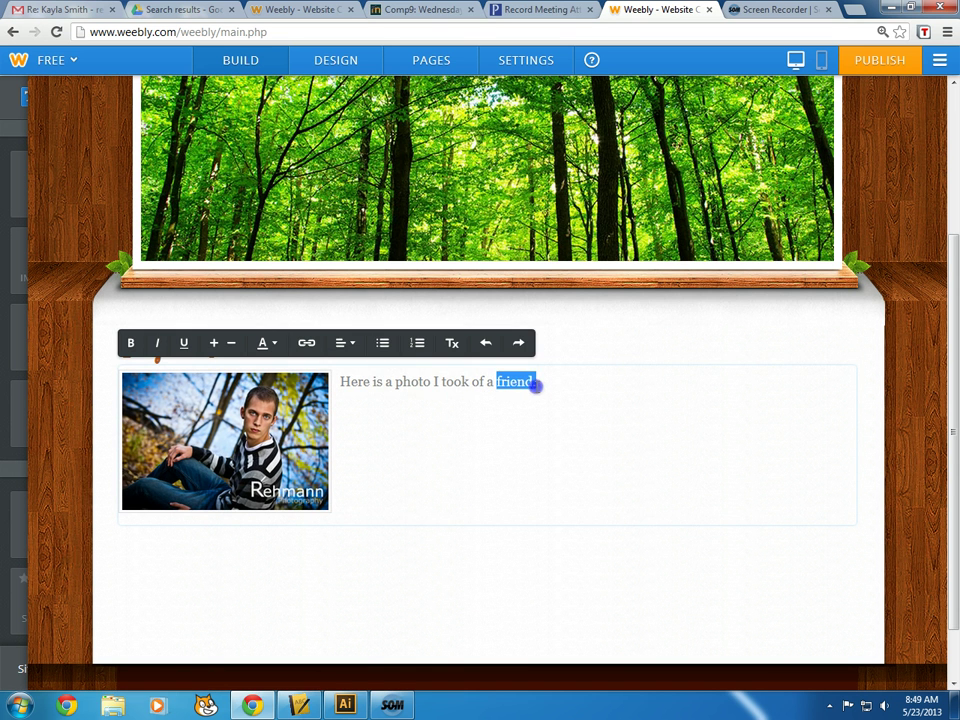
{"action": "left_click", "coordinate": [313, 344]}
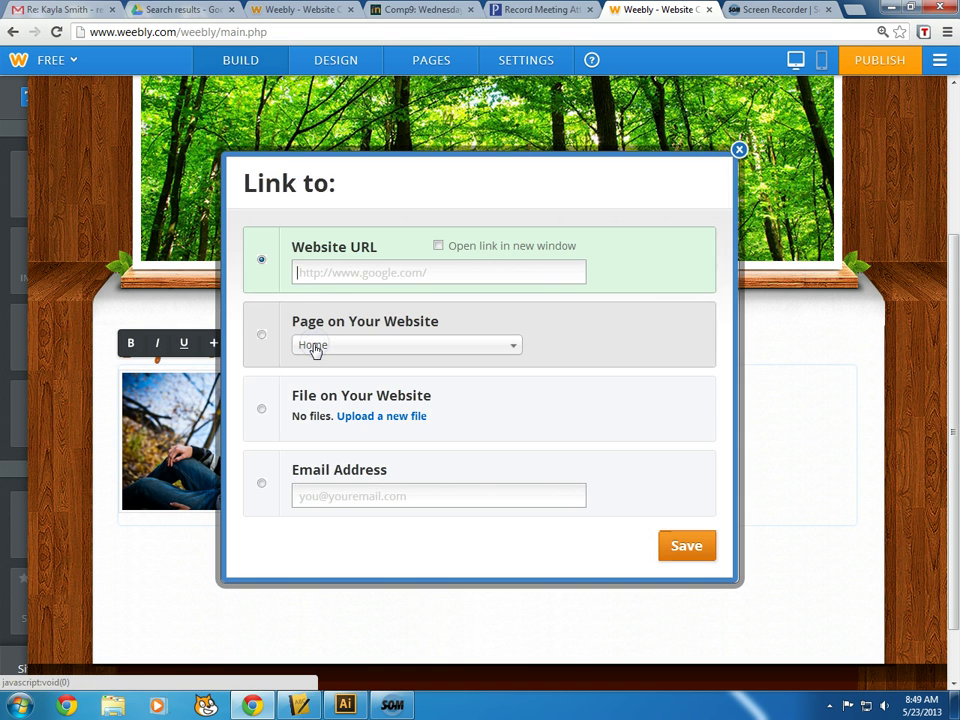
{"action": "left_click", "coordinate": [344, 279]}
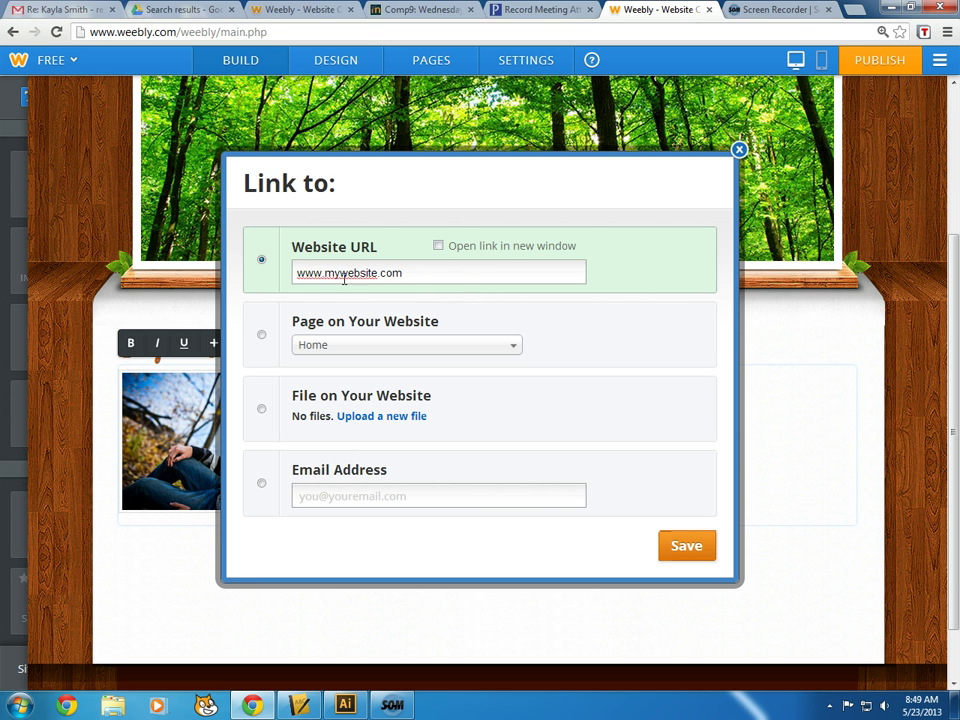
{"action": "left_click", "coordinate": [414, 272]}
{"action": "left_click", "coordinate": [438, 246]}
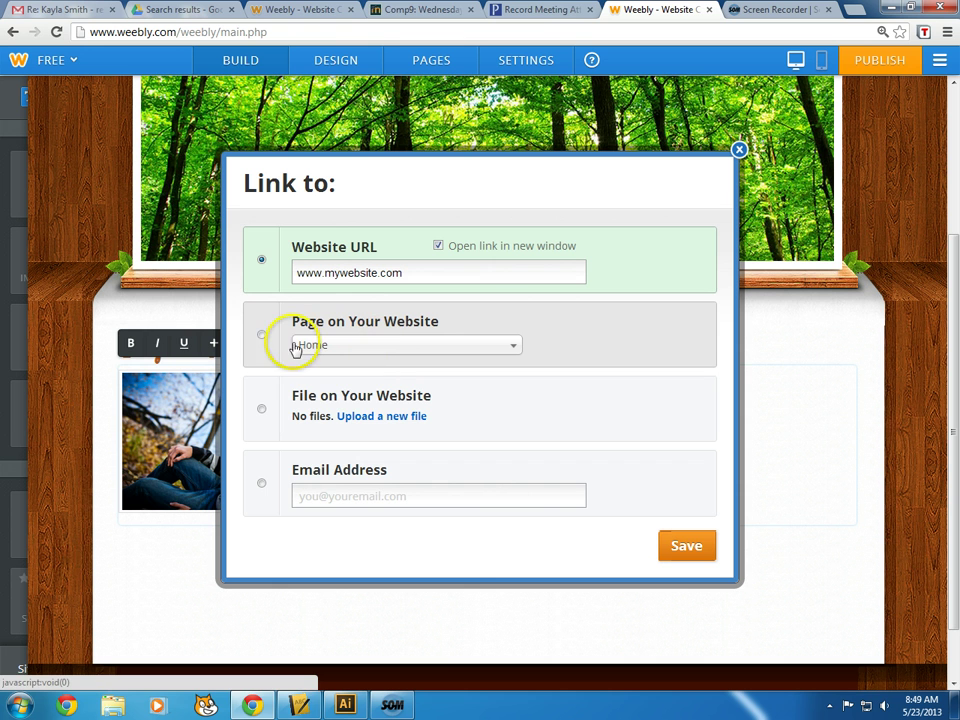
{"action": "left_click", "coordinate": [261, 334]}
{"action": "left_click", "coordinate": [389, 345]}
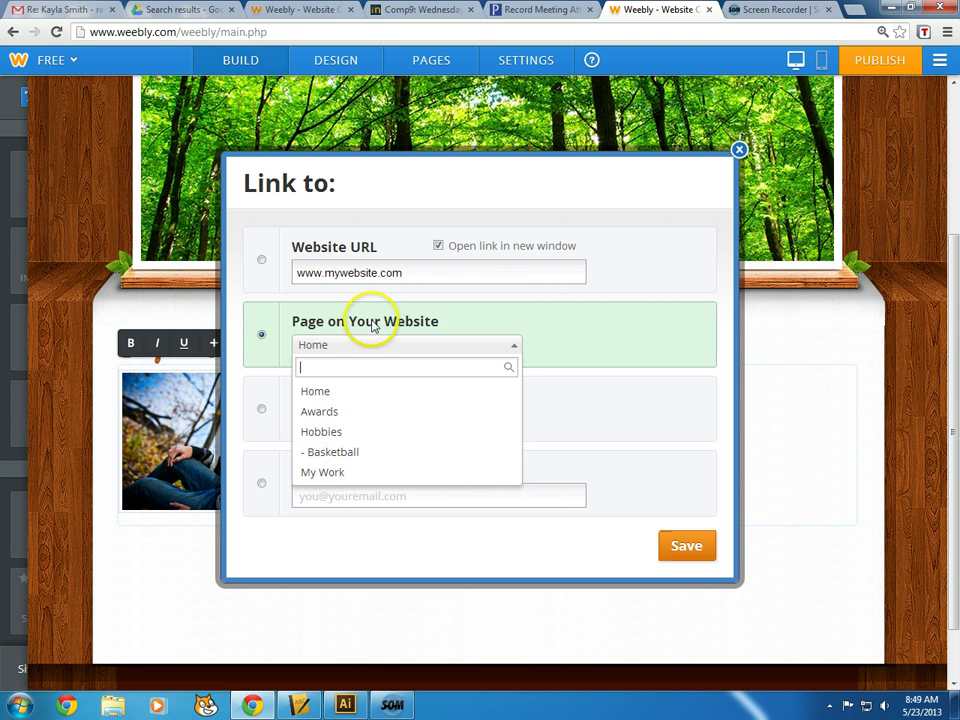
{"action": "left_click", "coordinate": [261, 260]}
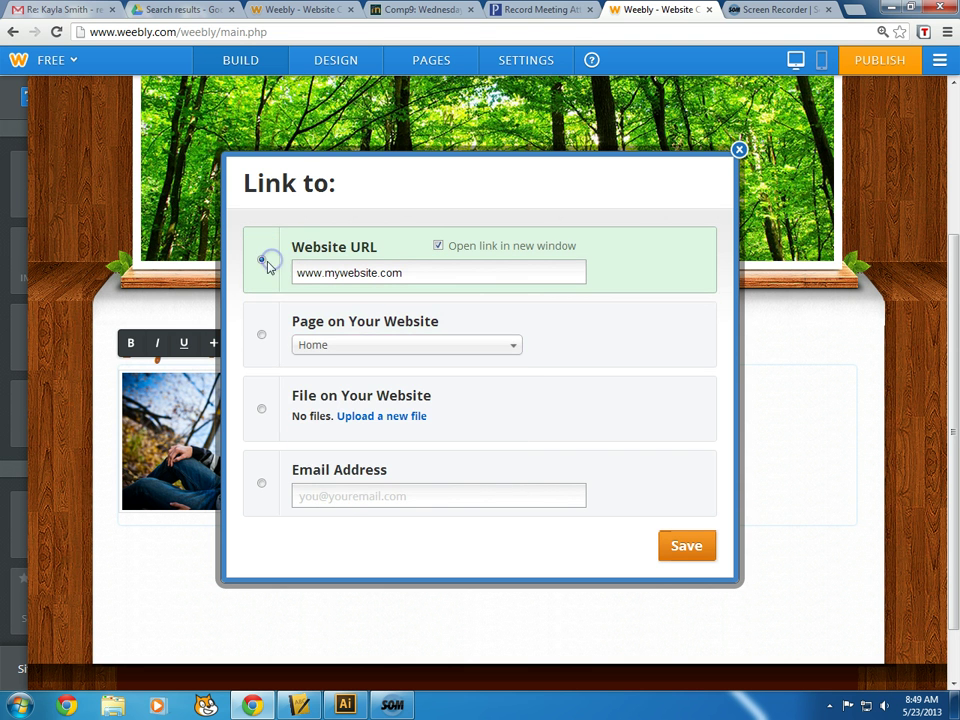
{"action": "left_click", "coordinate": [684, 545]}
{"action": "left_click", "coordinate": [533, 492]}
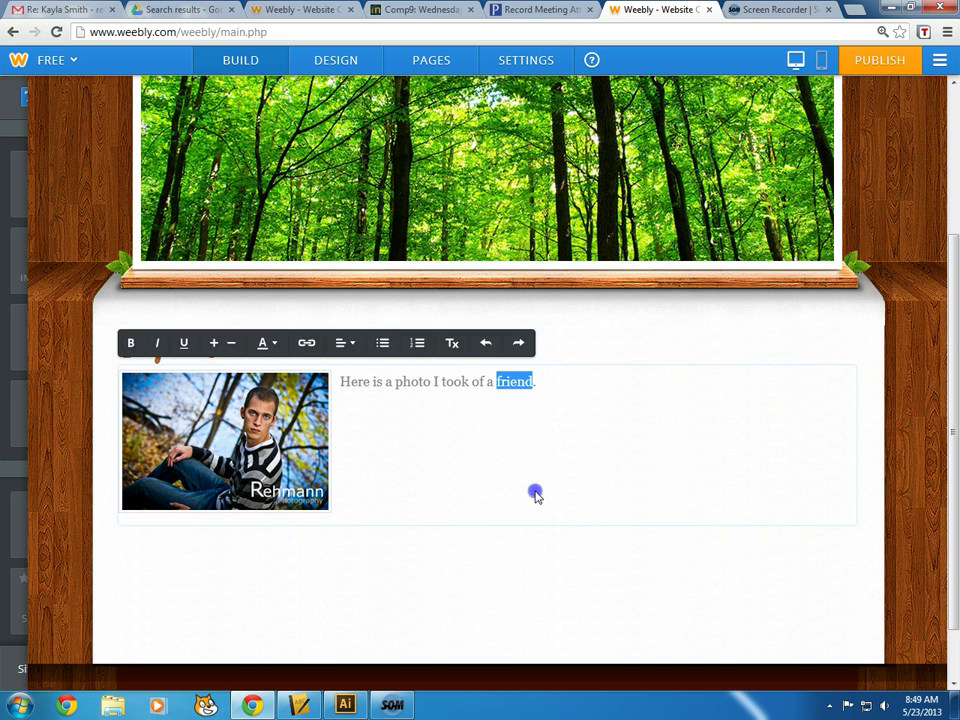
Turn the lightbox on for the portrait photo
{"action": "mouse_move", "coordinate": [311, 429]}
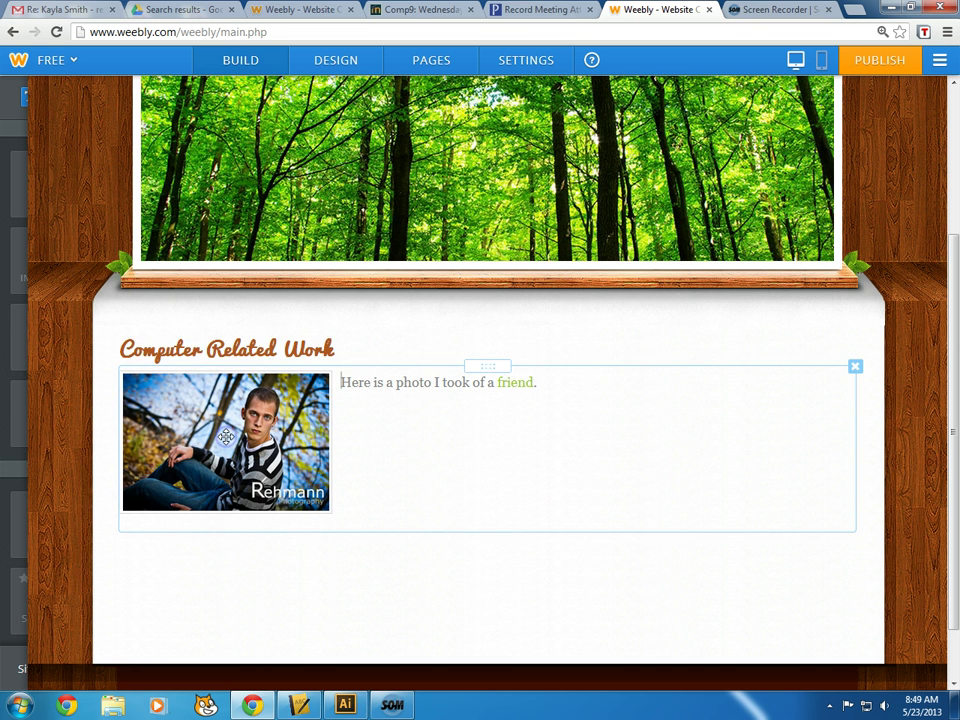
{"action": "left_click", "coordinate": [226, 436]}
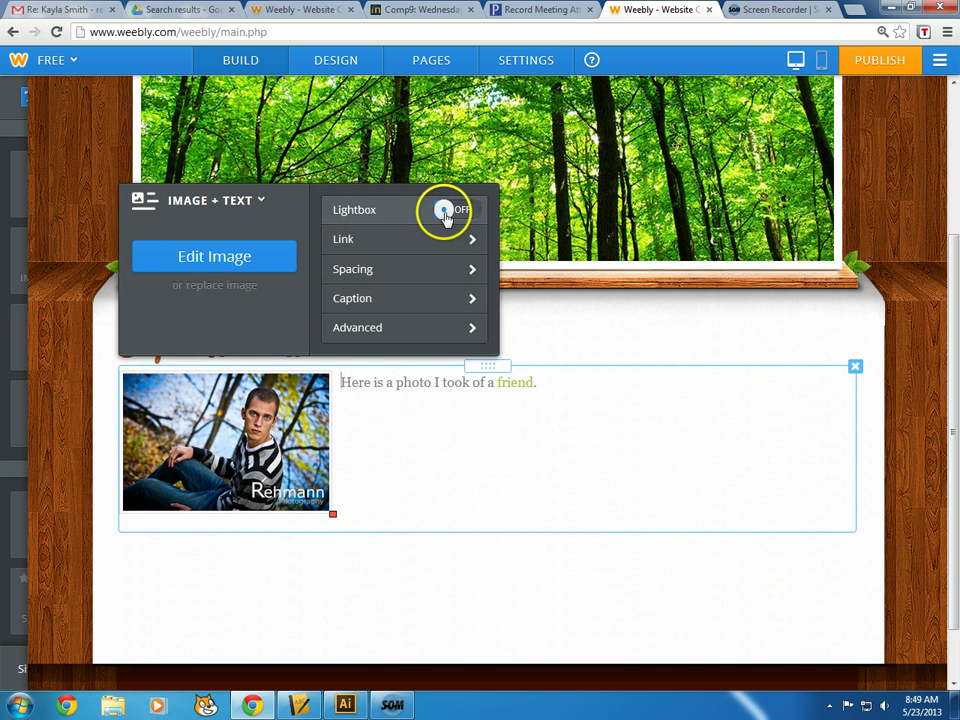
{"action": "left_click_drag", "start_coordinate": [444, 209], "coordinate": [497, 212]}
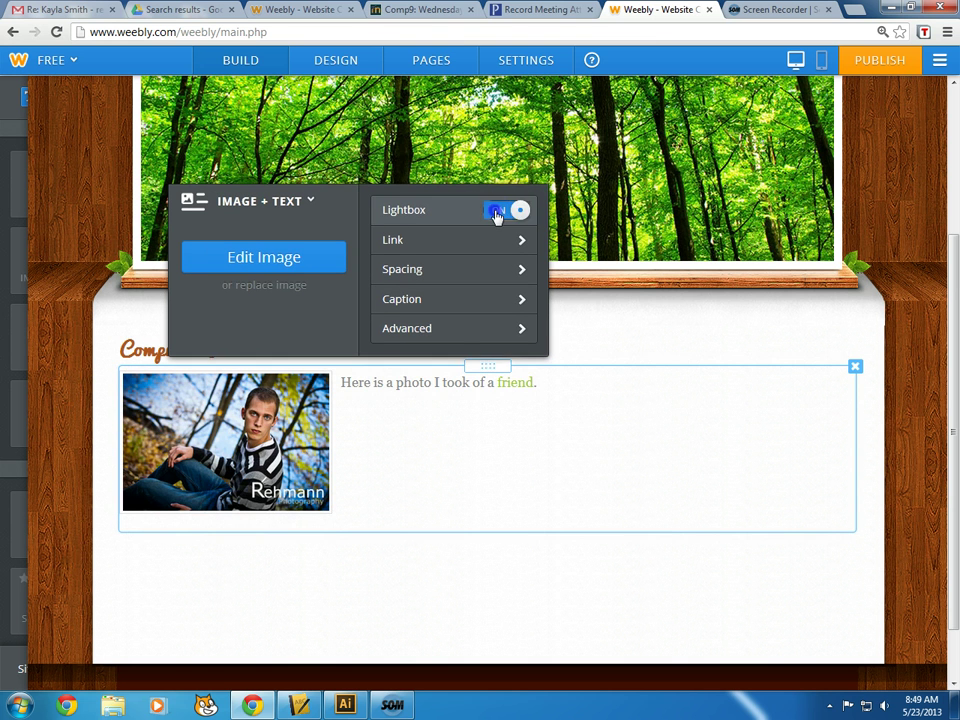
{"action": "left_click", "coordinate": [495, 214]}
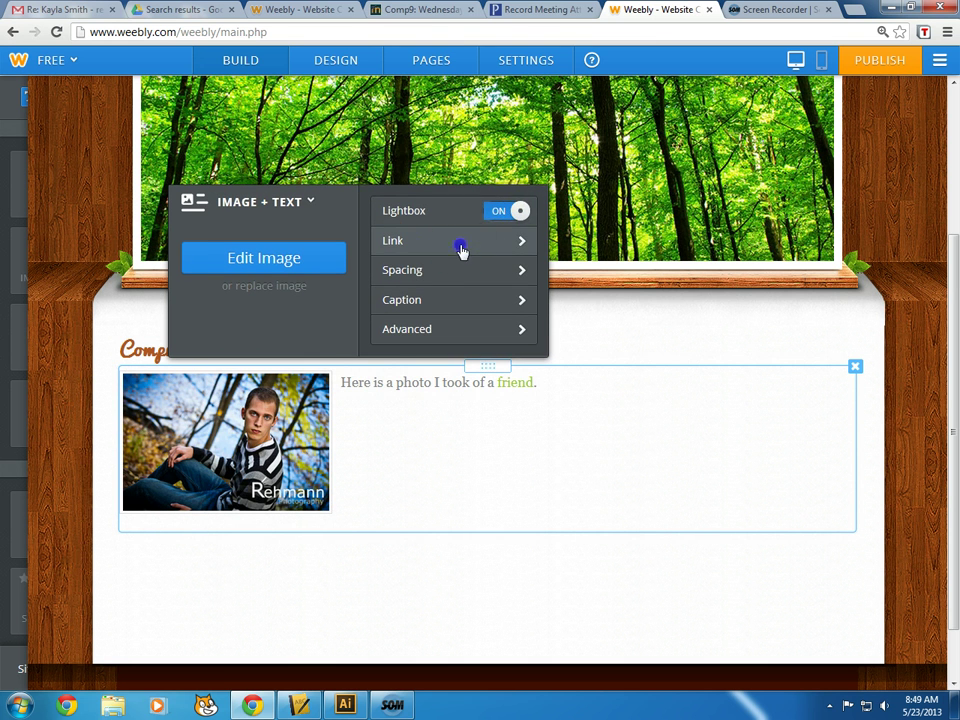
Link the photo to a newly uploaded website file of the outdoor portrait
{"action": "left_click", "coordinate": [460, 248]}
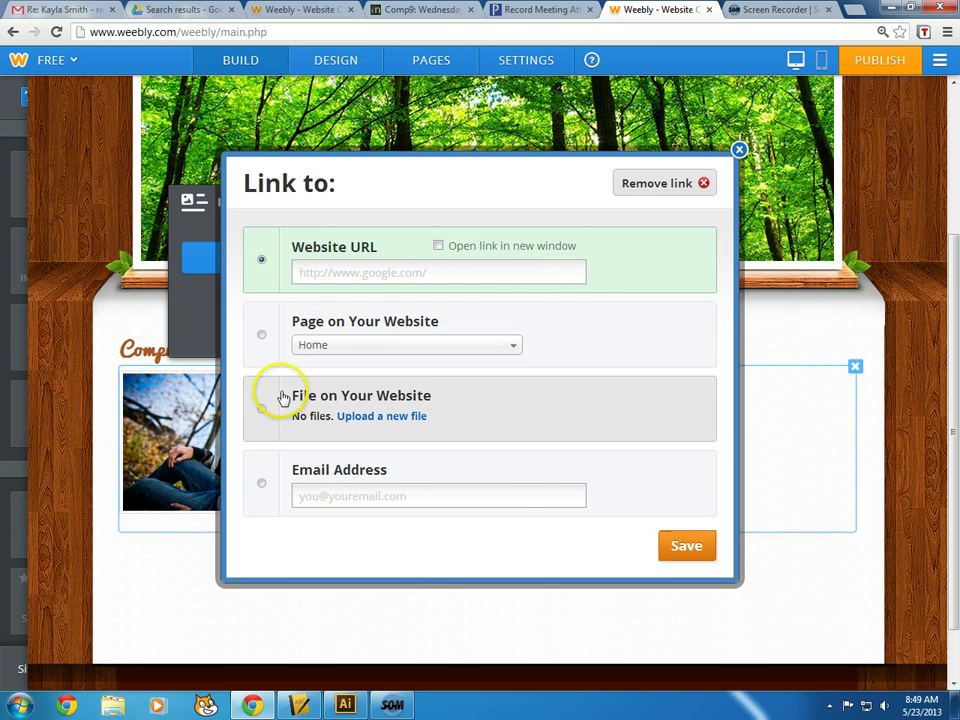
{"action": "left_click", "coordinate": [262, 408]}
{"action": "left_click", "coordinate": [375, 407]}
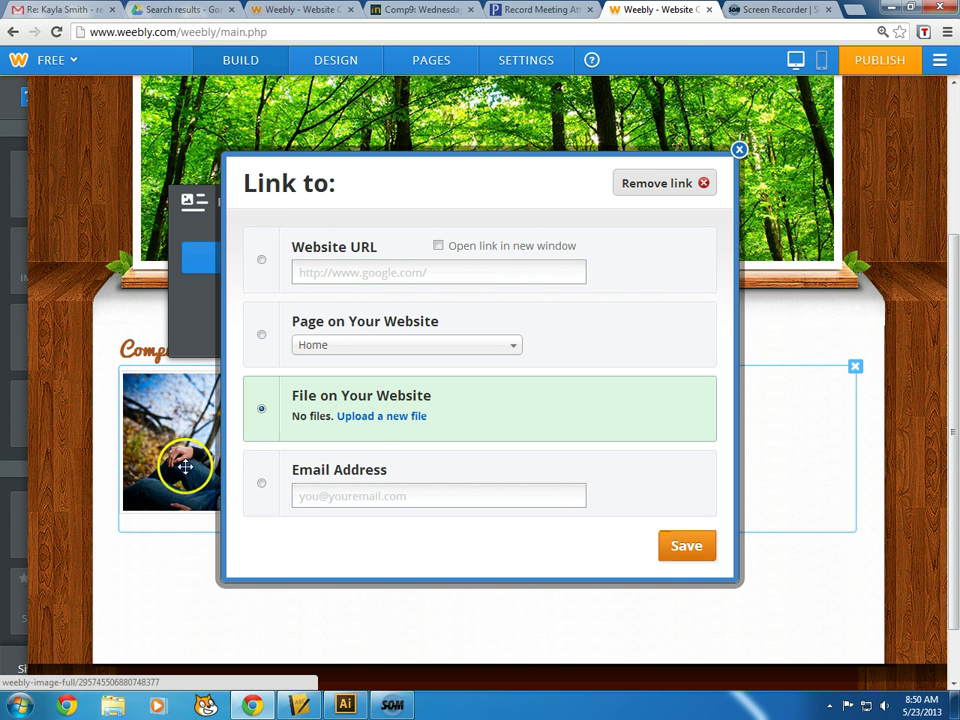
{"action": "left_click", "coordinate": [405, 416]}
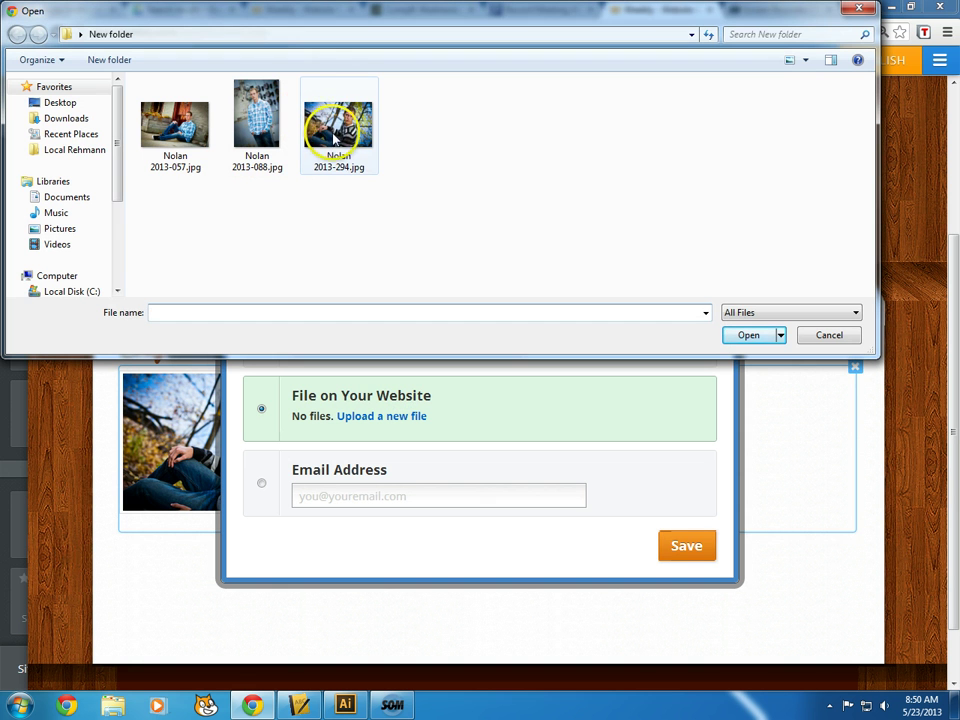
{"action": "left_click", "coordinate": [341, 157]}
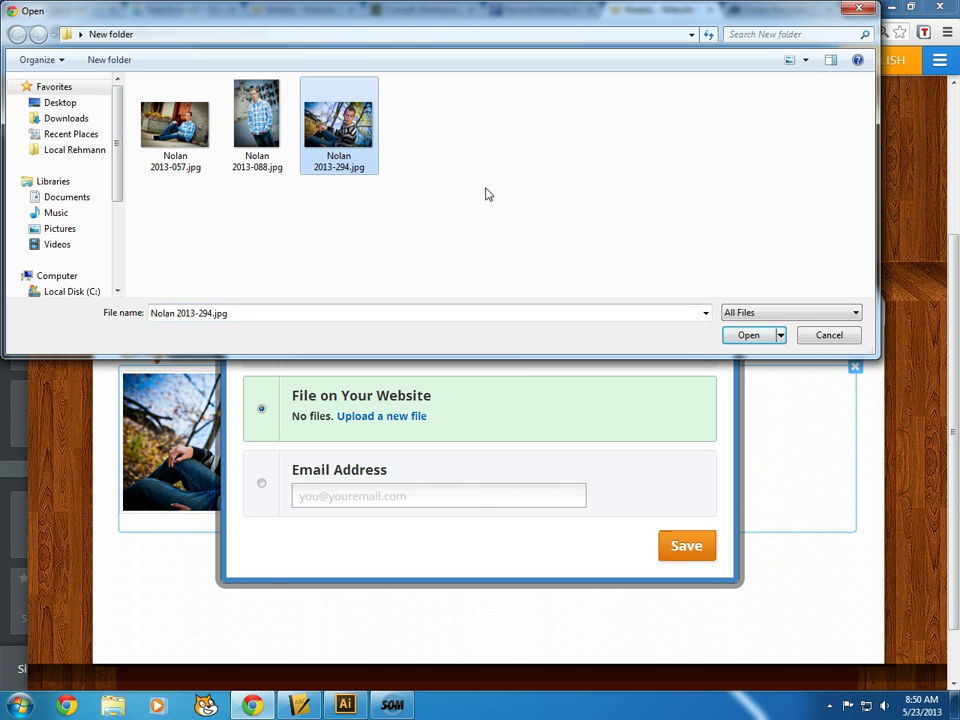
{"action": "left_click", "coordinate": [740, 340]}
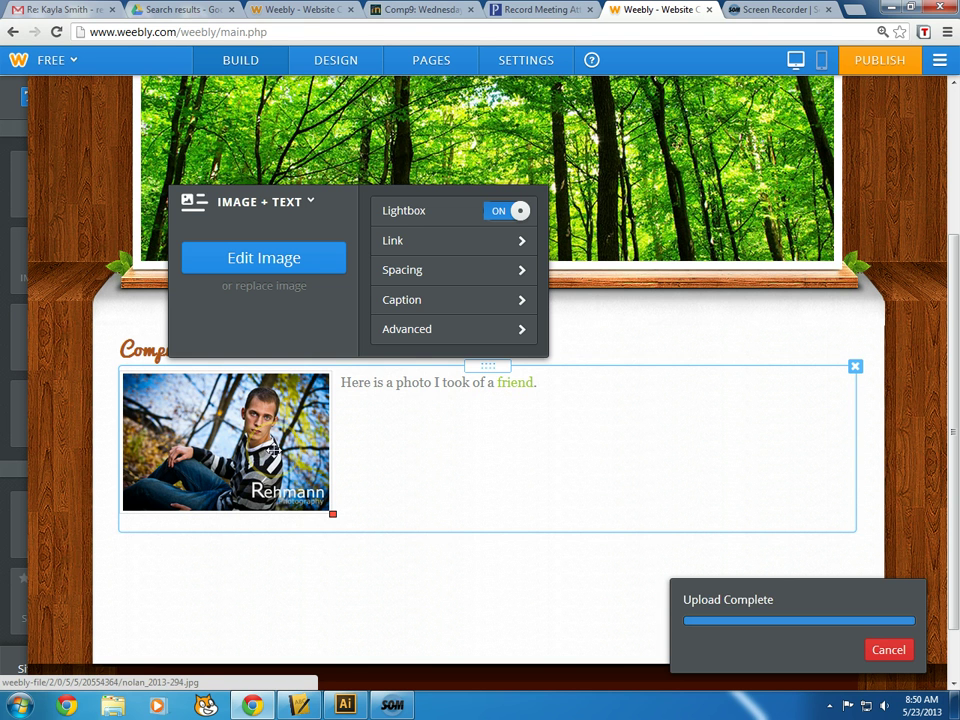
Review the photo's Caption and Advanced settings, then close the photo settings
{"action": "left_click", "coordinate": [495, 303]}
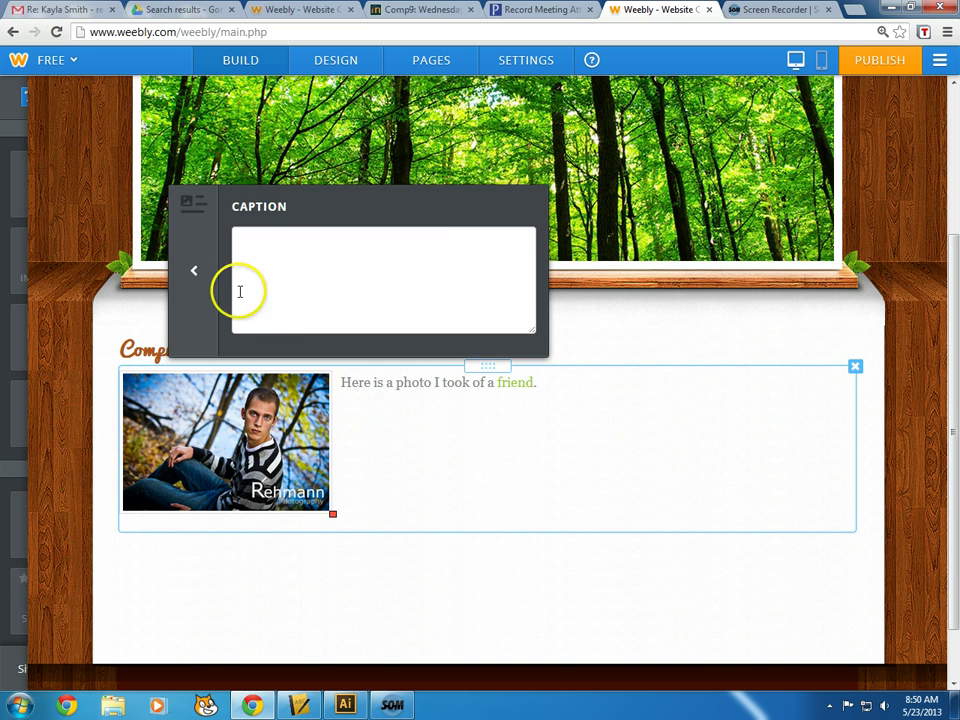
{"action": "left_click", "coordinate": [203, 272]}
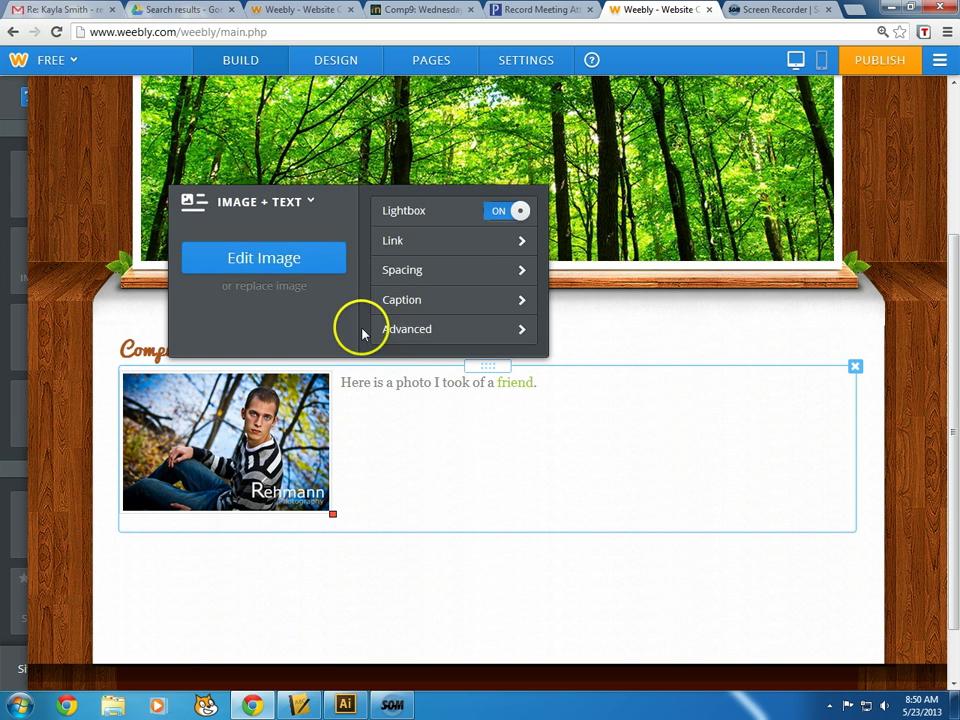
{"action": "left_click", "coordinate": [384, 330]}
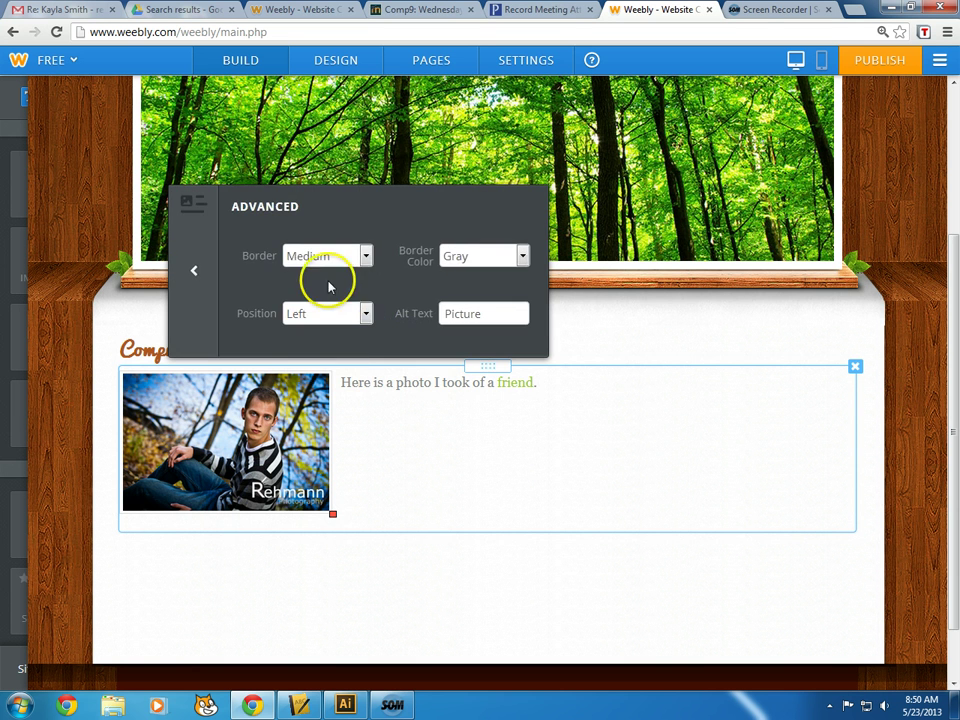
{"action": "left_click", "coordinate": [196, 277]}
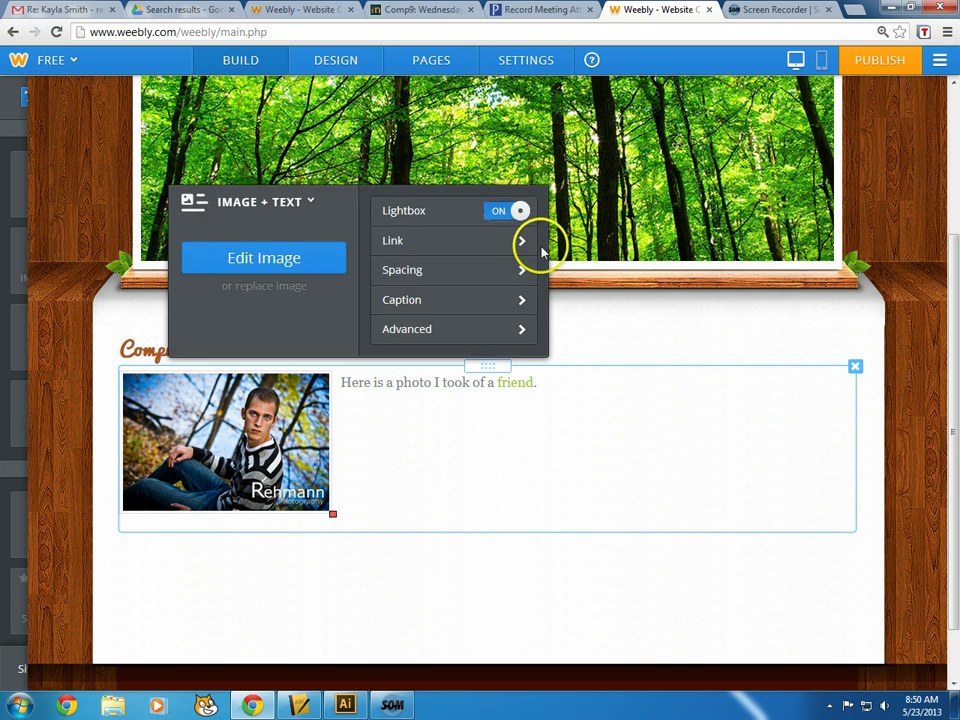
{"action": "left_click", "coordinate": [677, 500]}
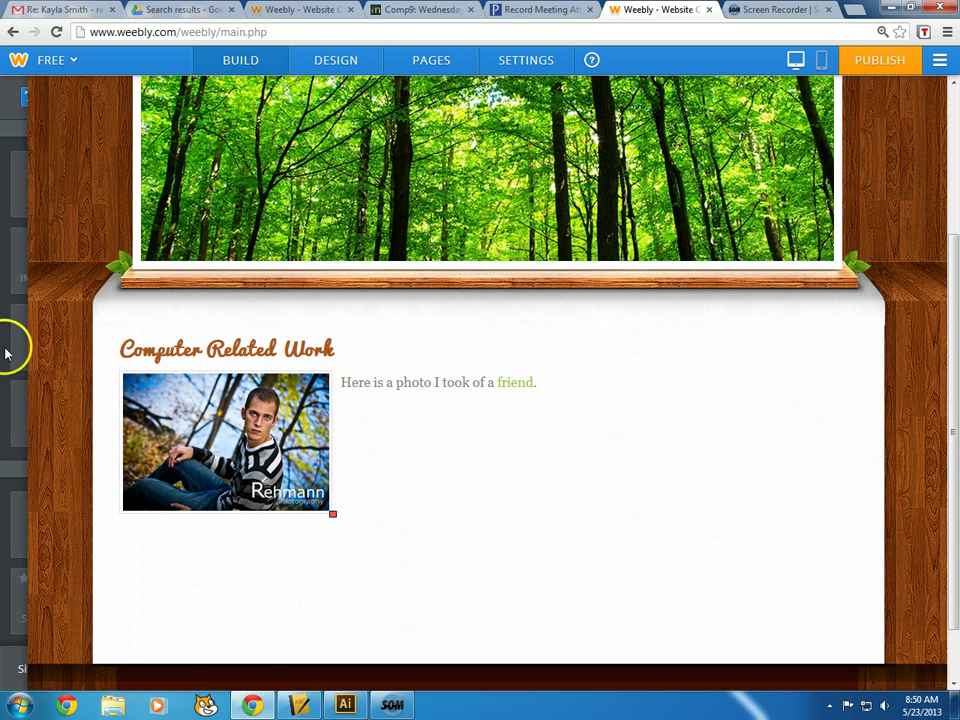
{"action": "mouse_move", "coordinate": [15, 328]}
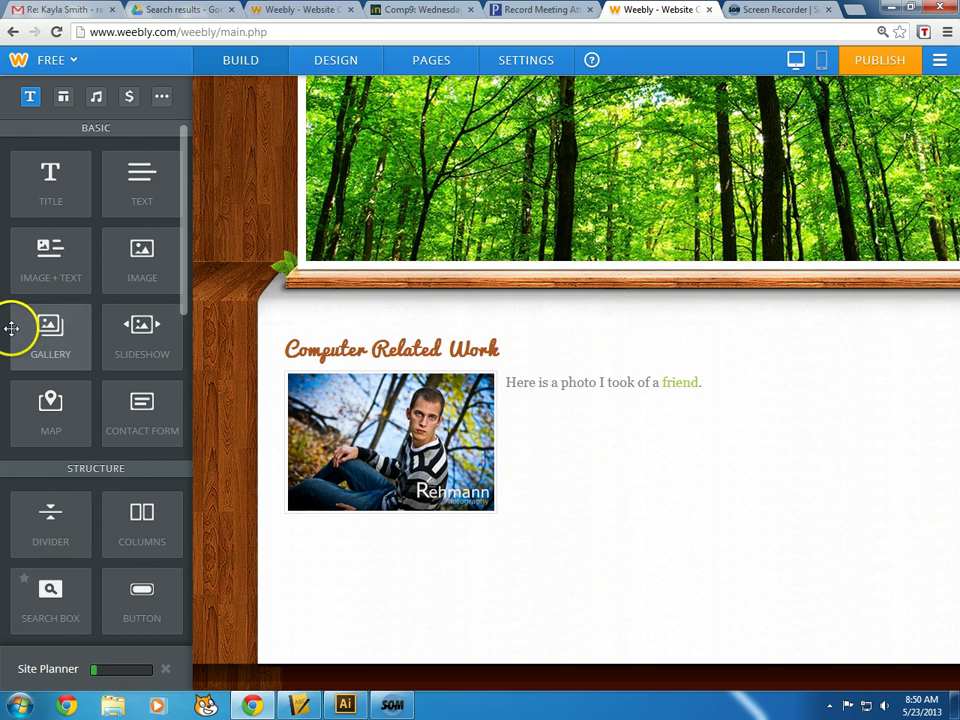
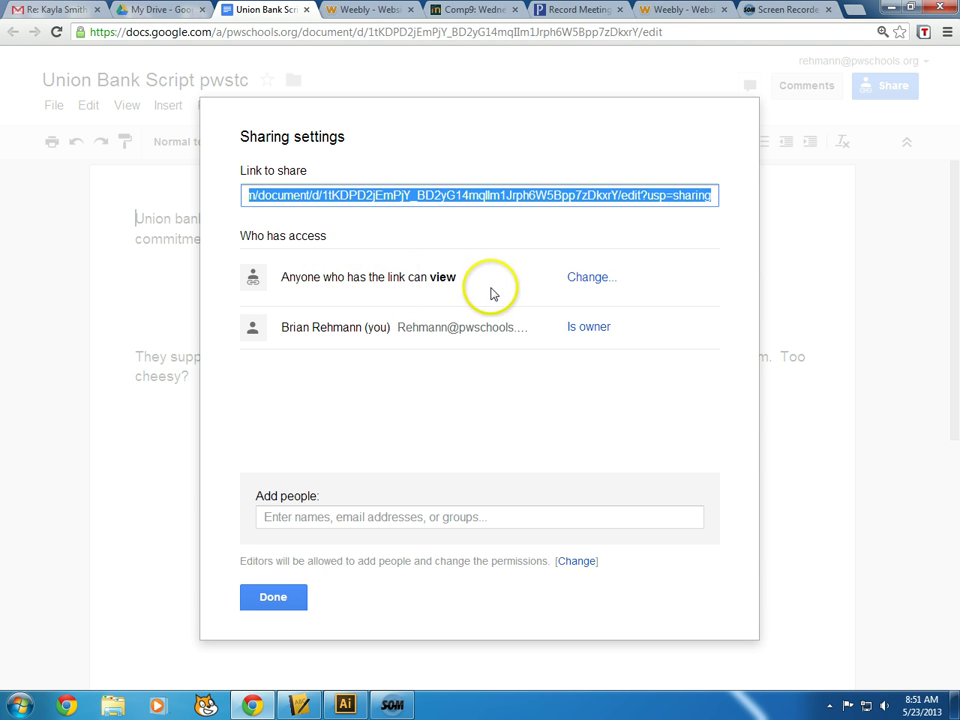
Deselect the Union Bank Script share link and return to the Weebly Computer Related Work page
{"action": "left_click", "coordinate": [435, 465]}
{"action": "left_click", "coordinate": [683, 9]}
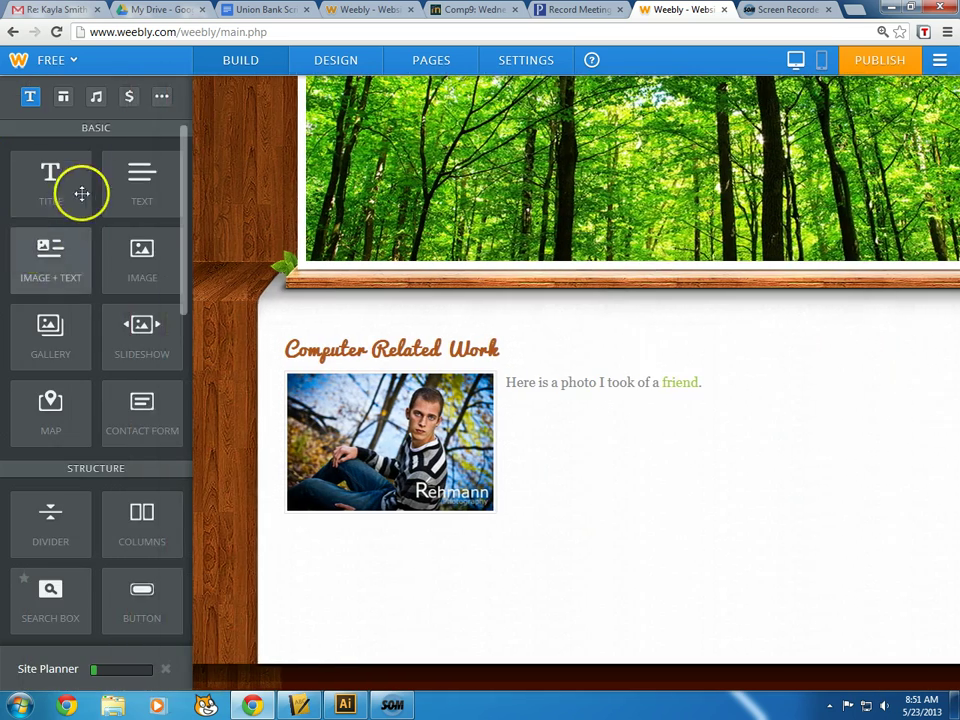
Add a text block below the photo reading 'Here is a some written work.'
{"action": "left_click_drag", "start_coordinate": [139, 182], "coordinate": [311, 573]}
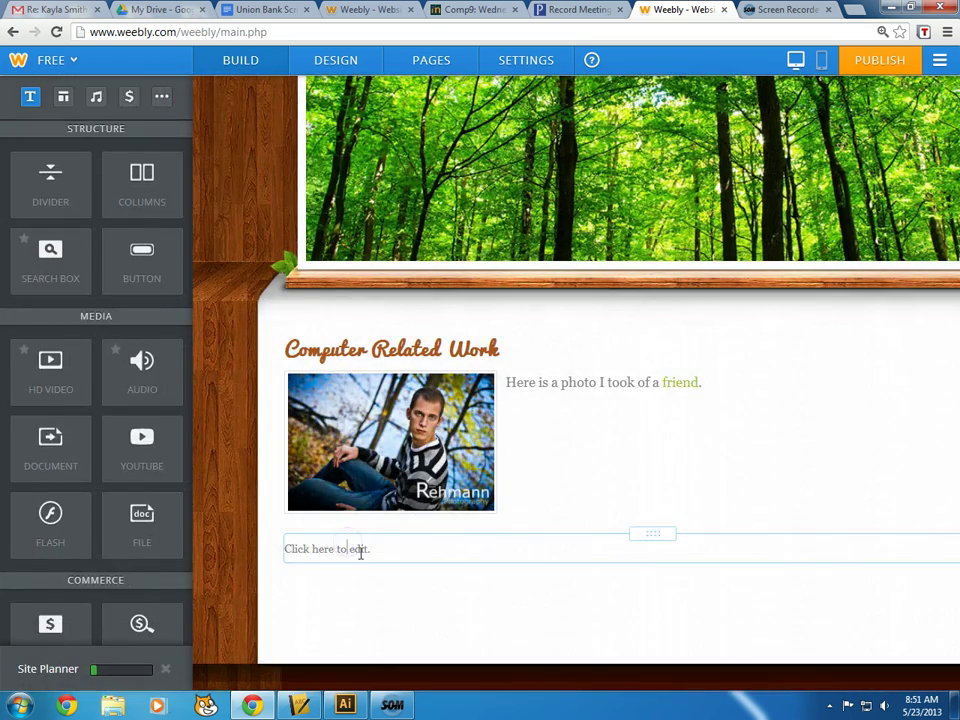
{"action": "left_click", "coordinate": [362, 551]}
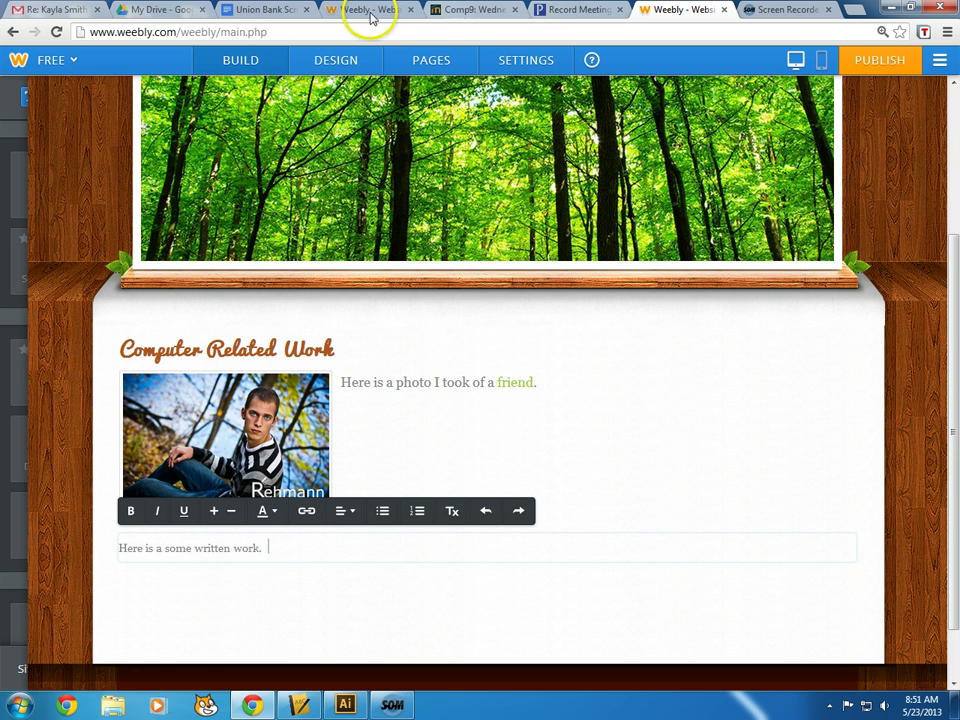
{"action": "left_click", "coordinate": [176, 9]}
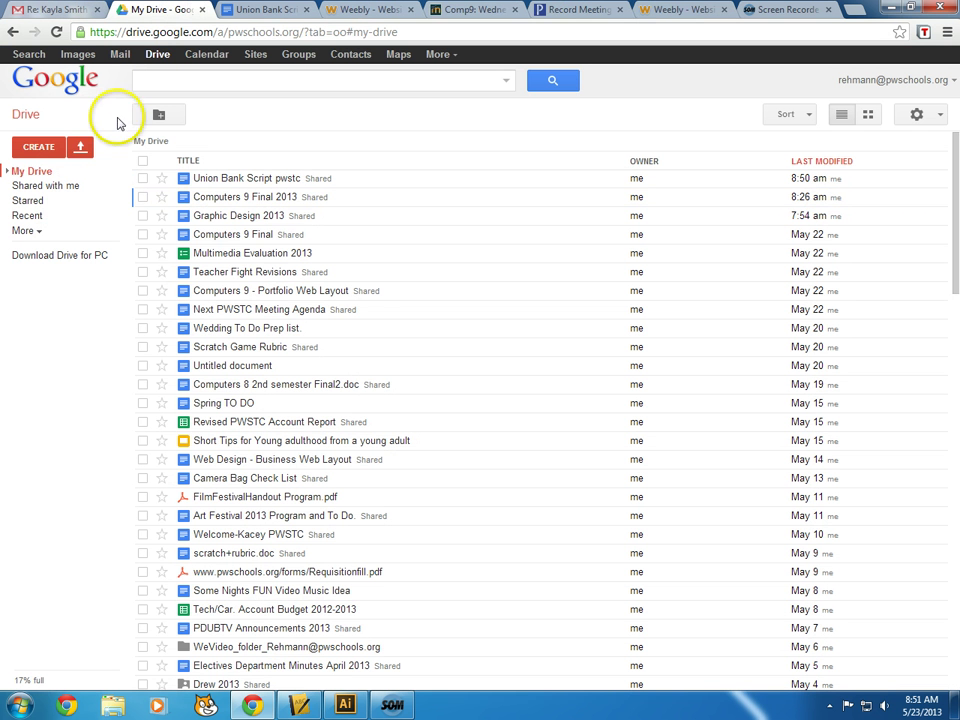
Upload Single-Slam2_01.mp3 from the Desktop to Google Drive
{"action": "left_click", "coordinate": [82, 152]}
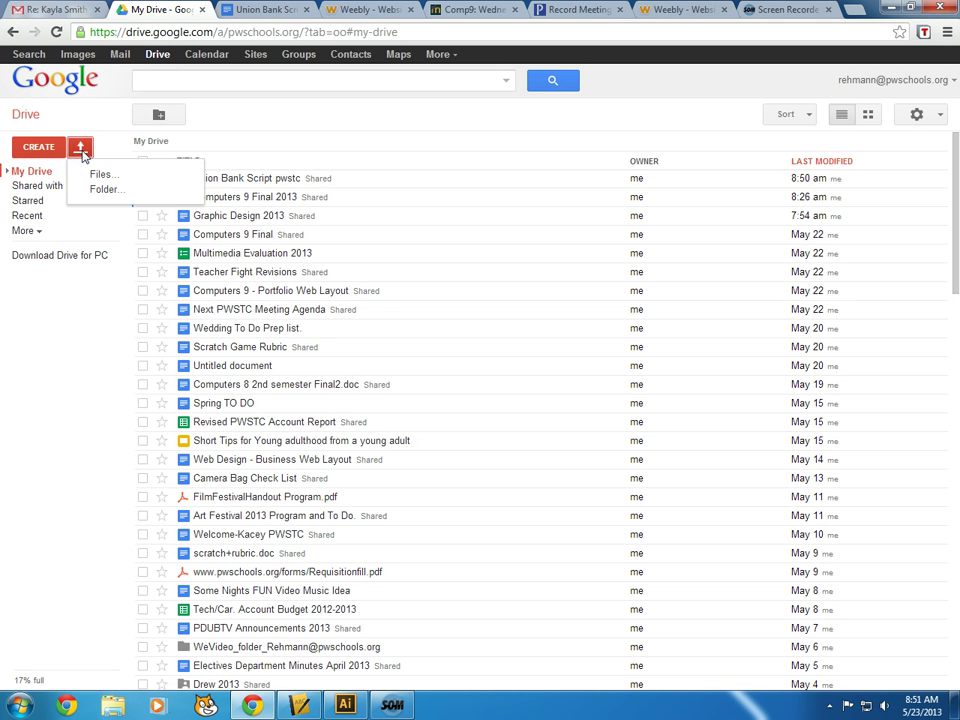
{"action": "left_click", "coordinate": [100, 176]}
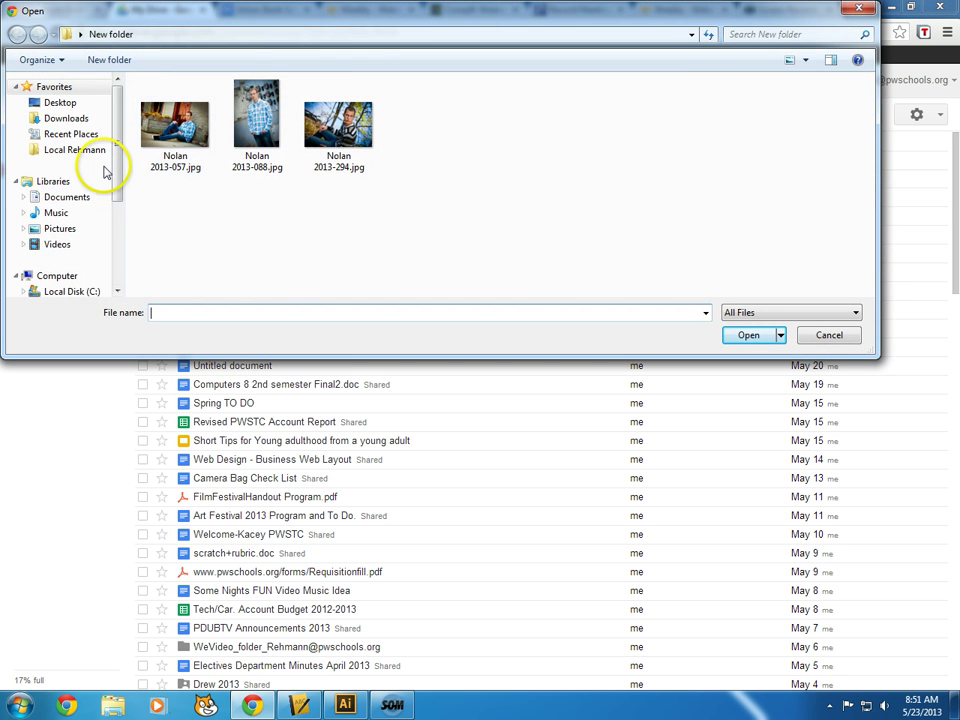
{"action": "left_click", "coordinate": [86, 100]}
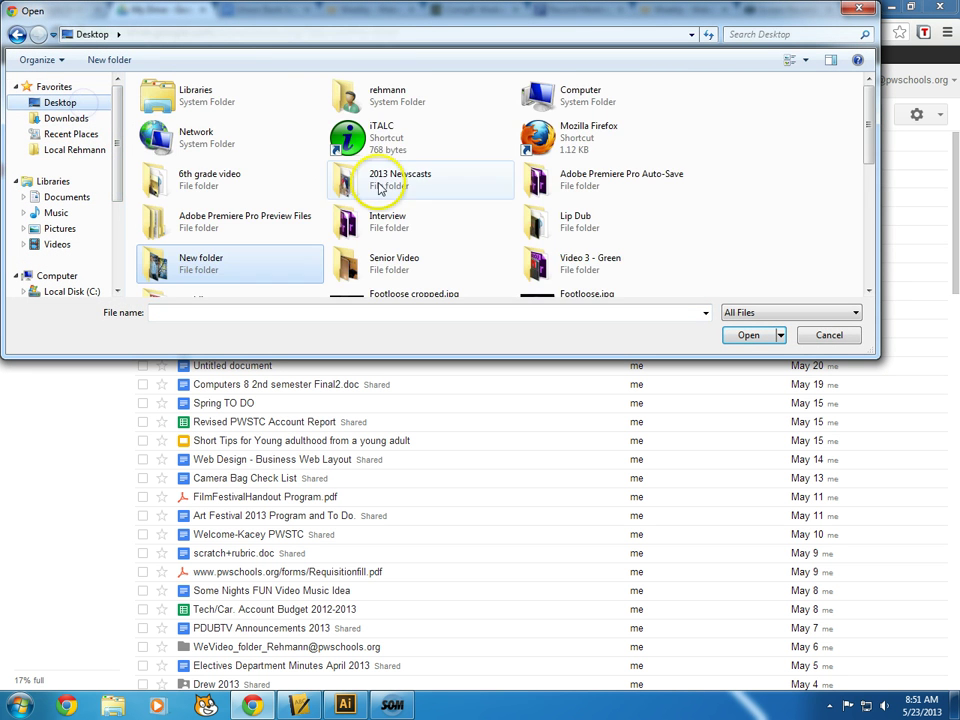
{"action": "left_click", "coordinate": [463, 232]}
{"action": "scroll", "coordinate": [463, 232], "scroll_direction": "down", "scroll_amount": 10}
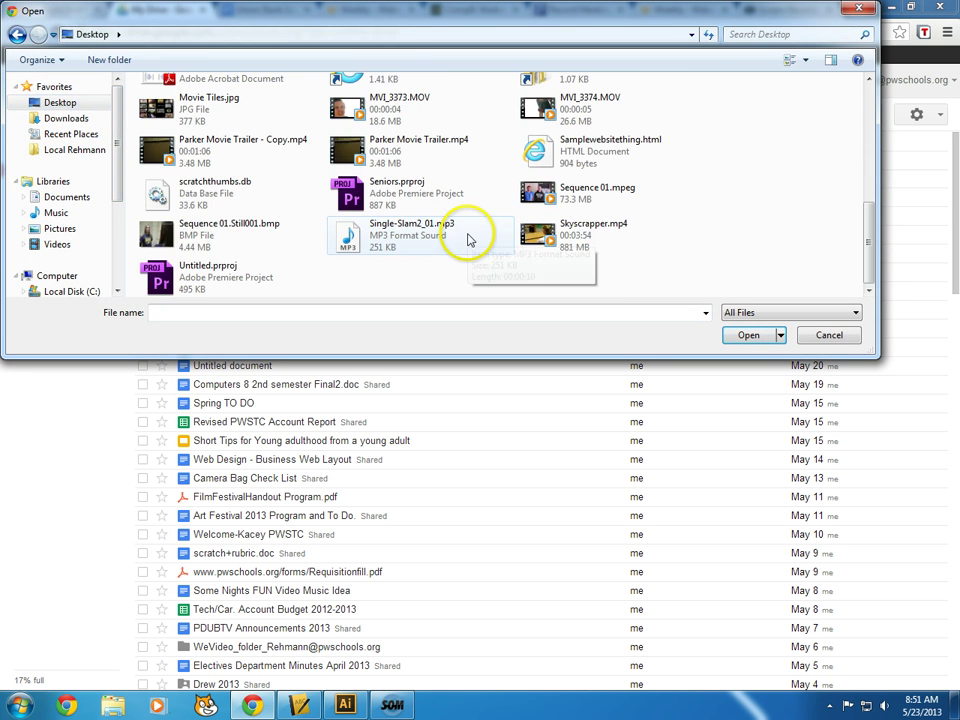
{"action": "left_click", "coordinate": [395, 248]}
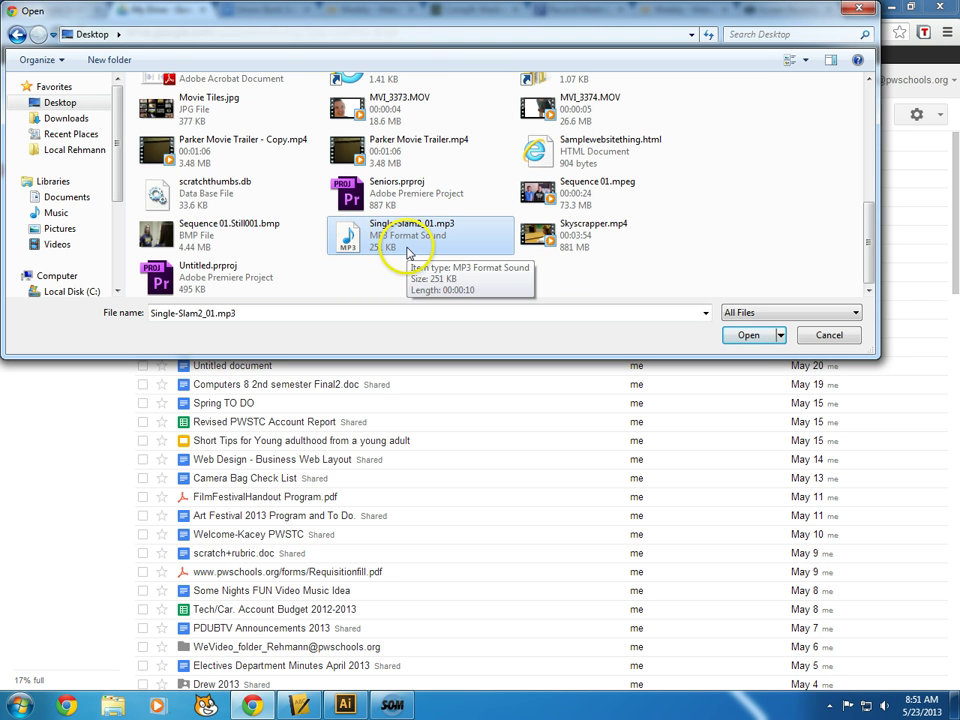
{"action": "left_click", "coordinate": [748, 335]}
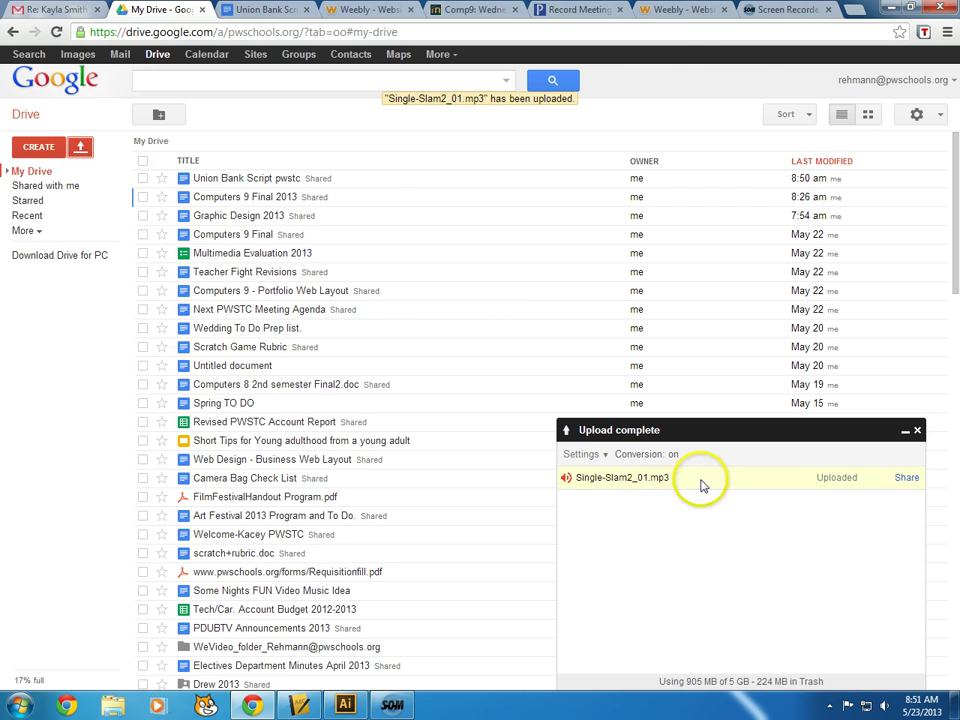
Share the mp3 so anyone with the link can view it, then close Drive for Weebly
{"action": "left_click", "coordinate": [142, 180]}
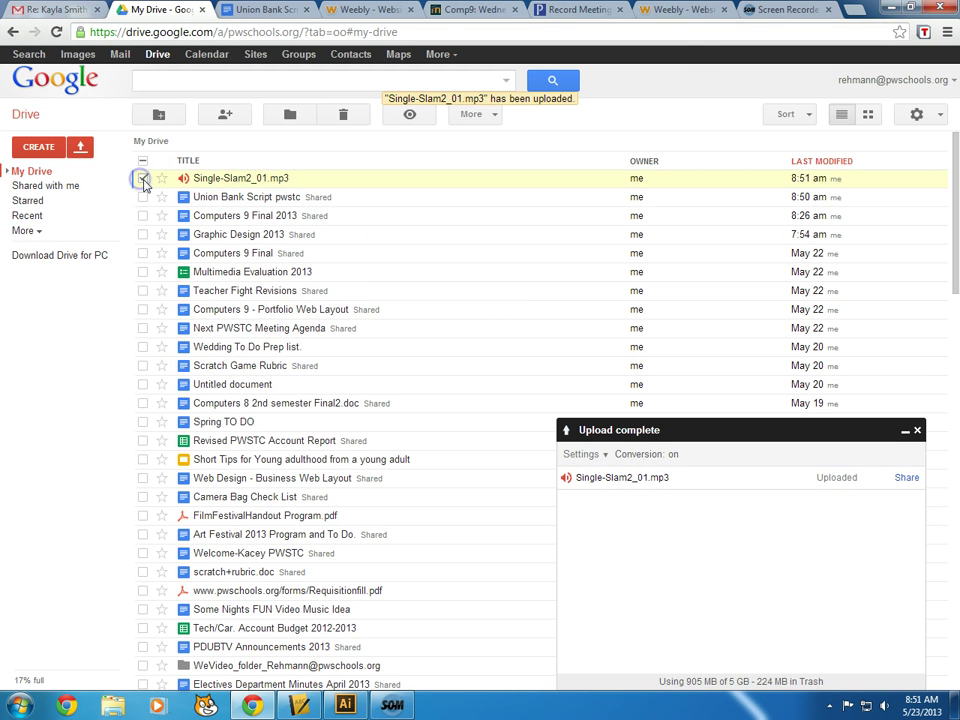
{"action": "left_click", "coordinate": [253, 183]}
{"action": "left_click", "coordinate": [492, 410]}
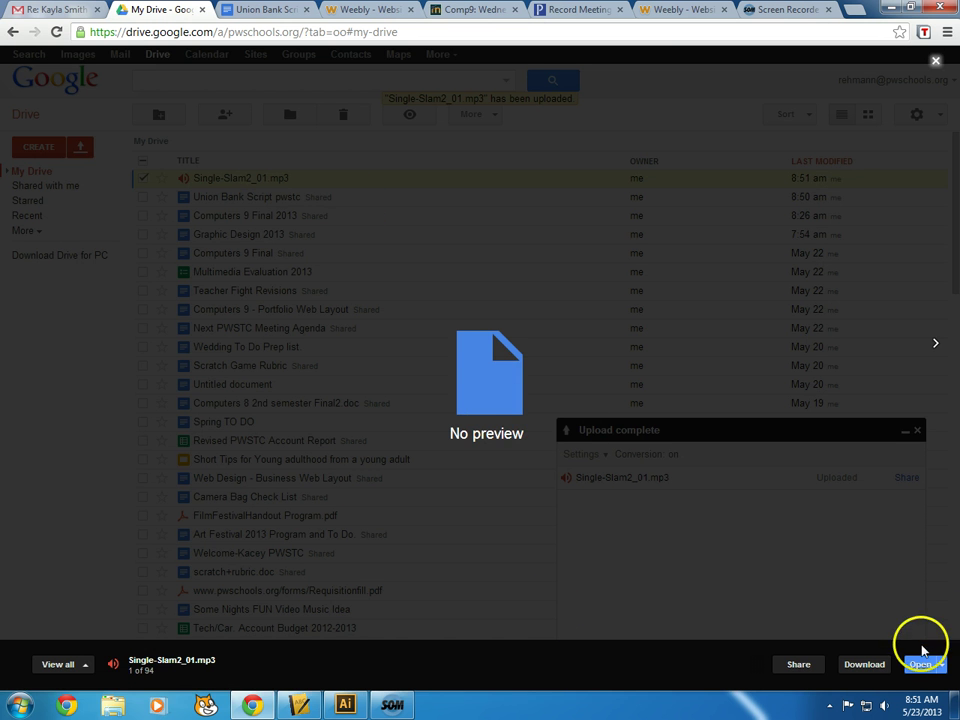
{"action": "left_click", "coordinate": [800, 664]}
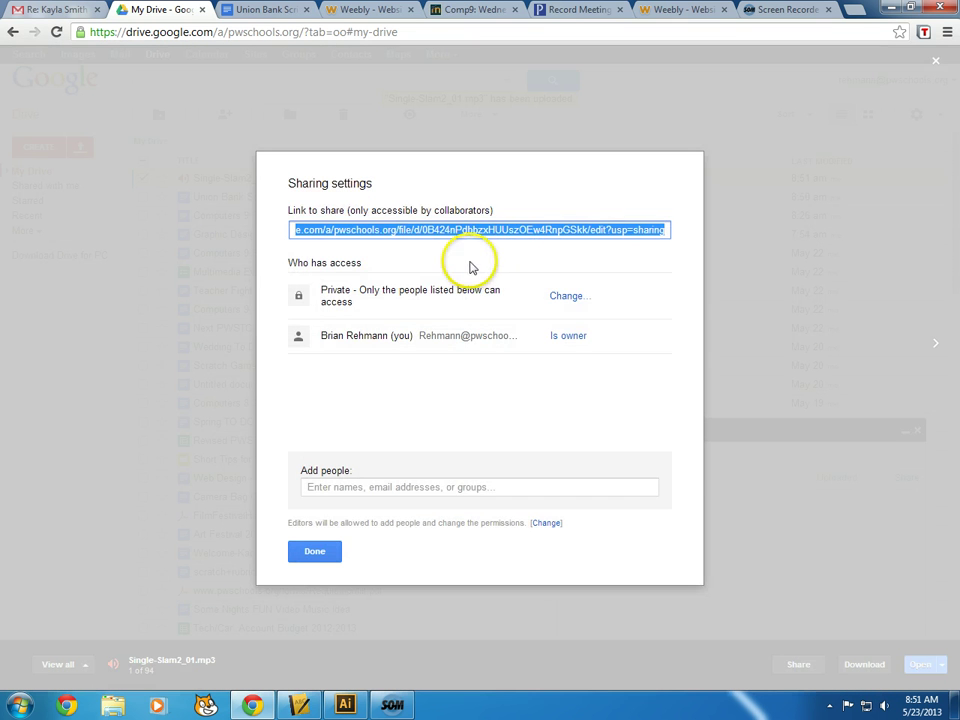
{"action": "left_click", "coordinate": [567, 297]}
{"action": "left_click", "coordinate": [386, 318]}
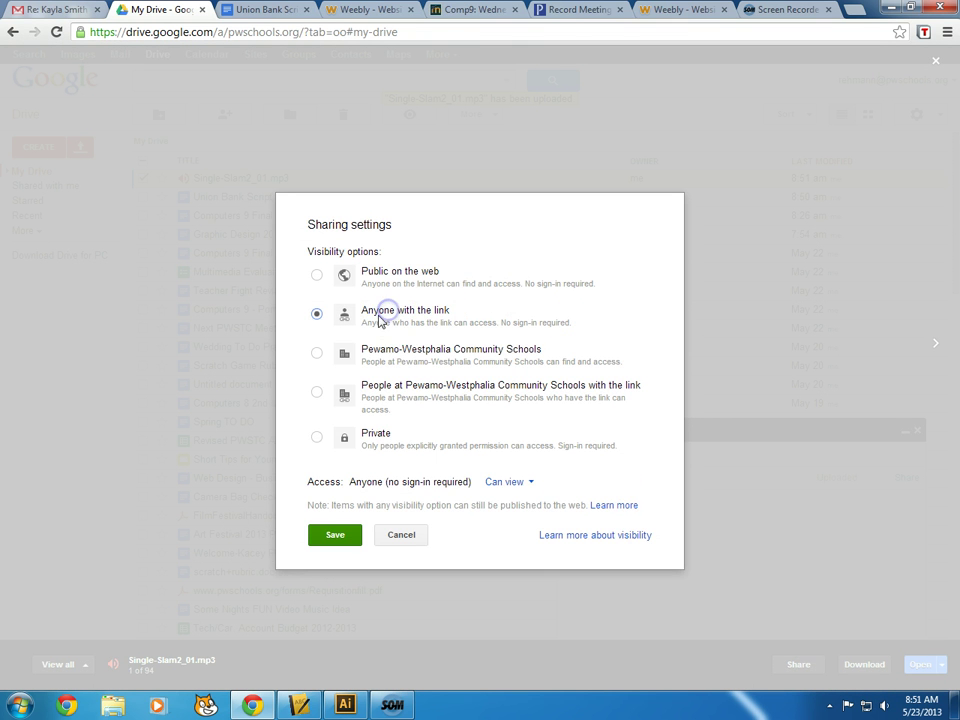
{"action": "left_click", "coordinate": [340, 533]}
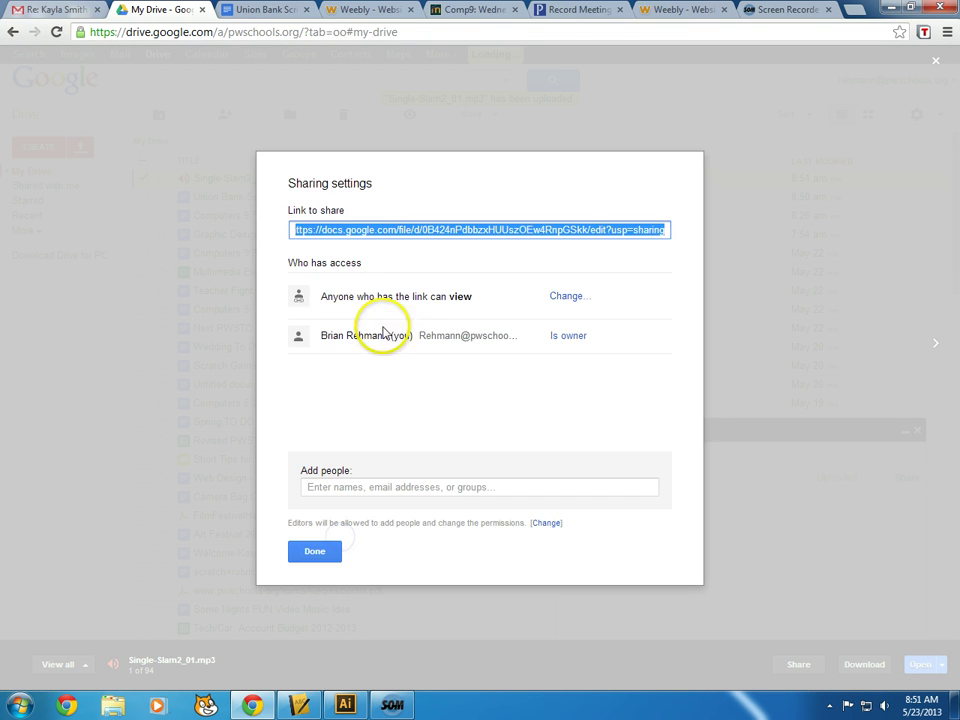
{"action": "left_click", "coordinate": [318, 555]}
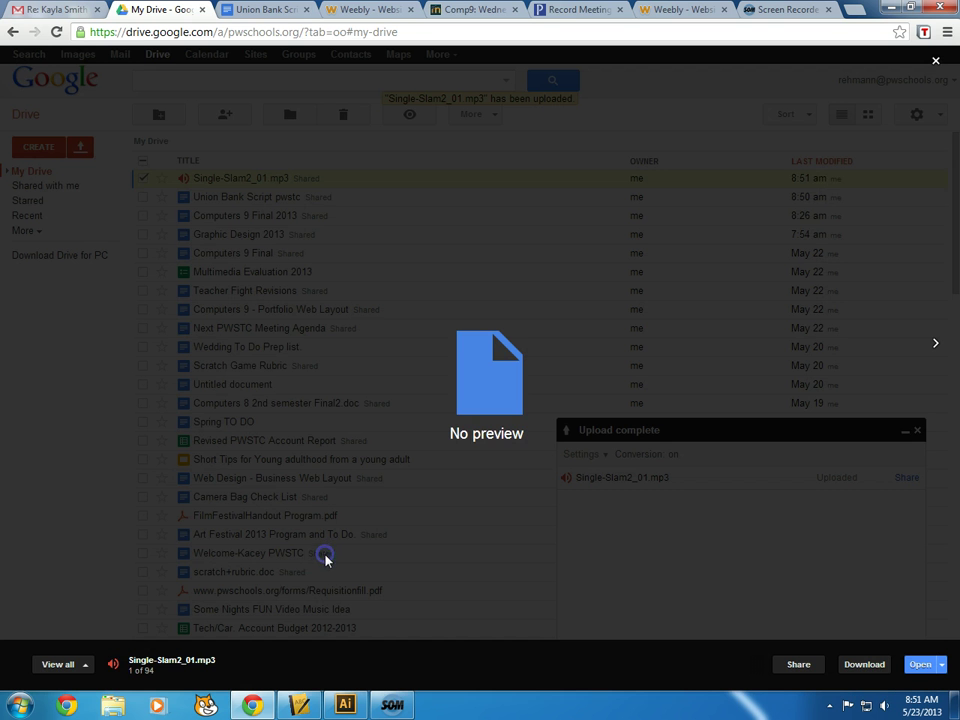
{"action": "left_click", "coordinate": [201, 10]}
{"action": "left_click", "coordinate": [583, 9]}
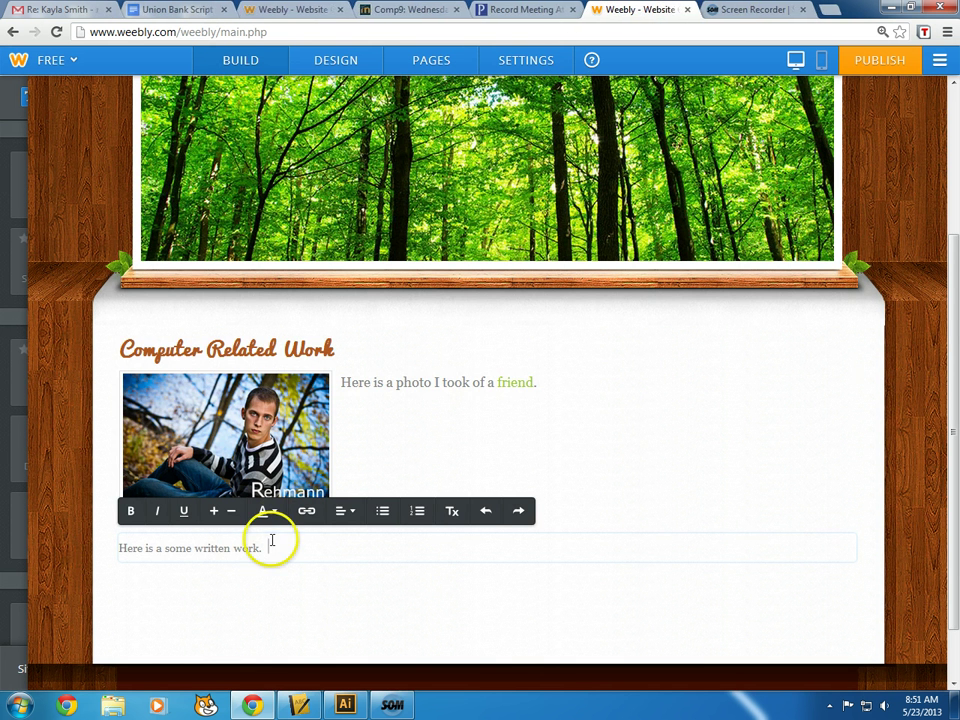
Replace 'written' with 'Audio' and link 'Audio work.' to the pasted Drive mp3 URL, opening in a new window
{"action": "left_click", "coordinate": [197, 552]}
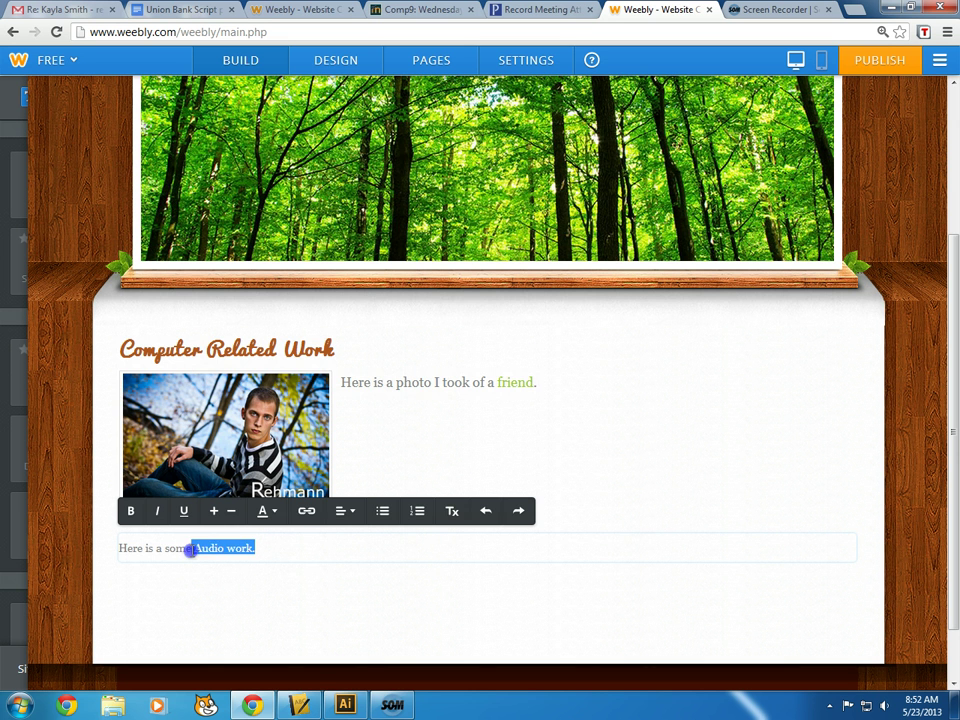
{"action": "left_click", "coordinate": [306, 511]}
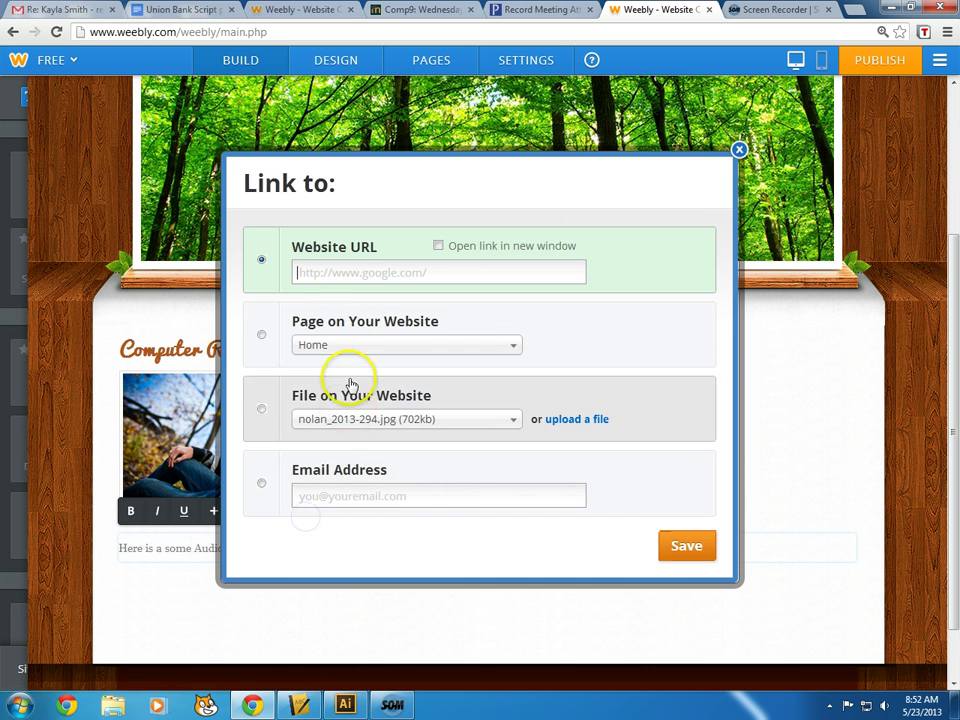
{"action": "left_click", "coordinate": [332, 272]}
{"action": "key", "text": "ctrl+v"}
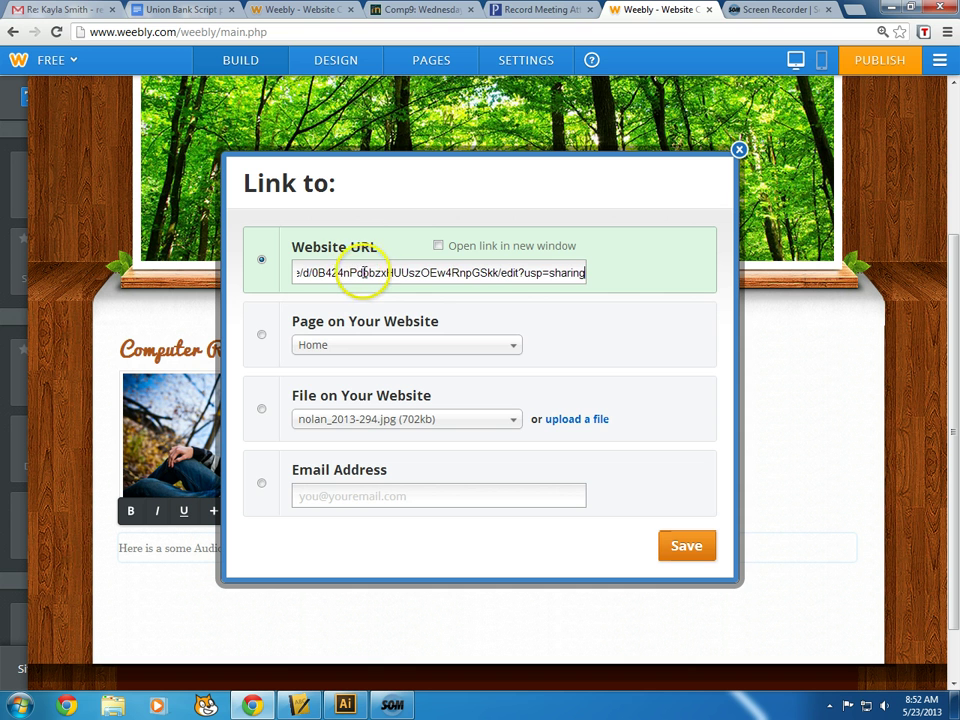
{"action": "left_click", "coordinate": [437, 246]}
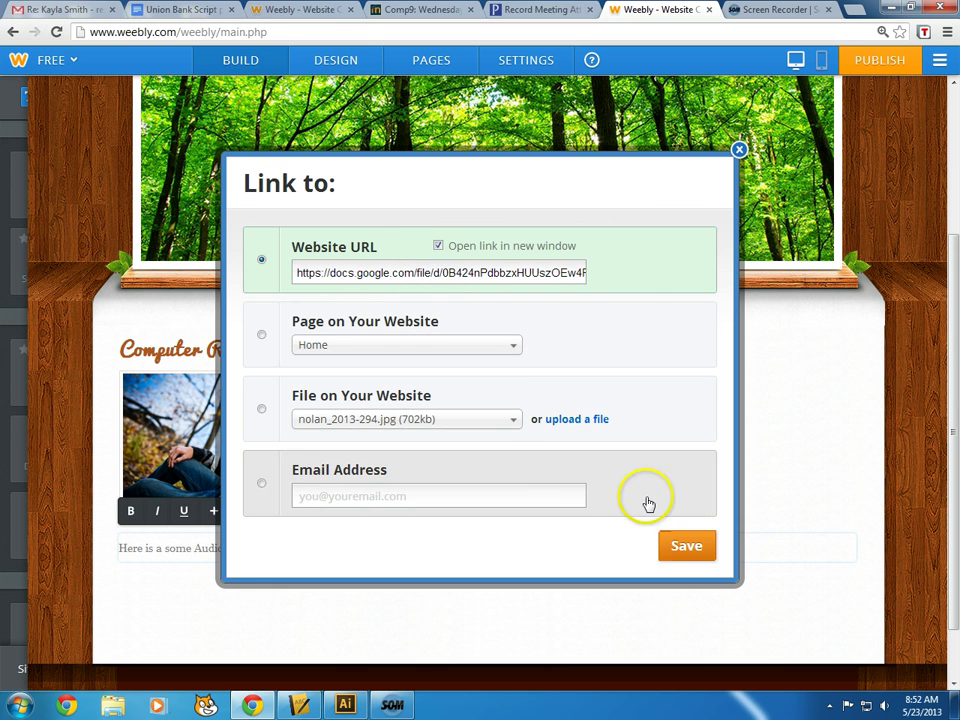
{"action": "left_click", "coordinate": [683, 548]}
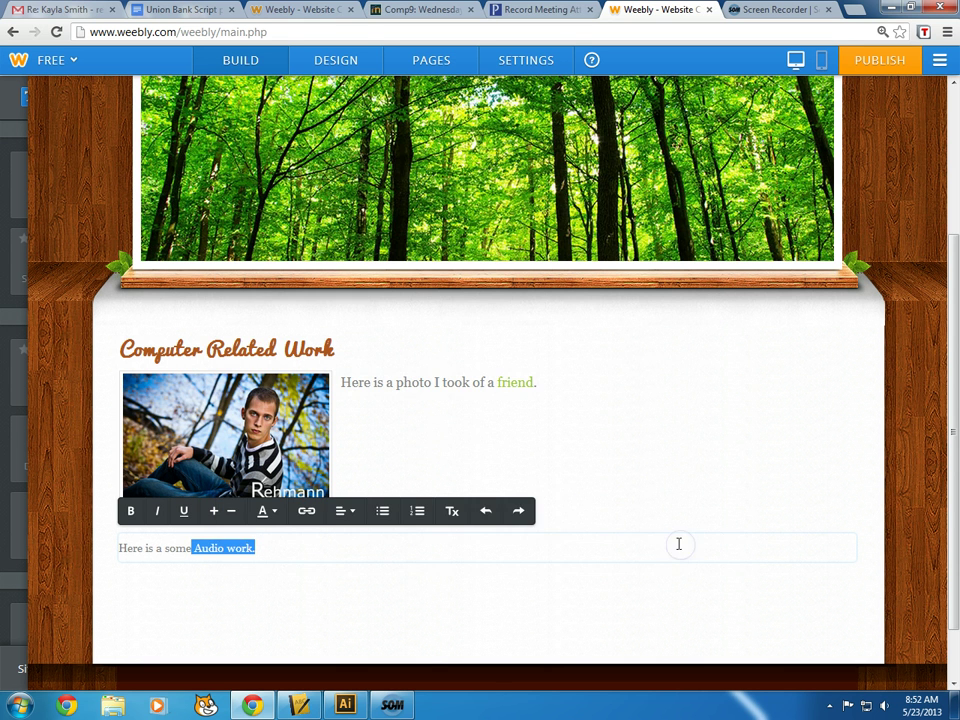
{"action": "left_click", "coordinate": [454, 424]}
{"action": "left_click", "coordinate": [568, 140]}
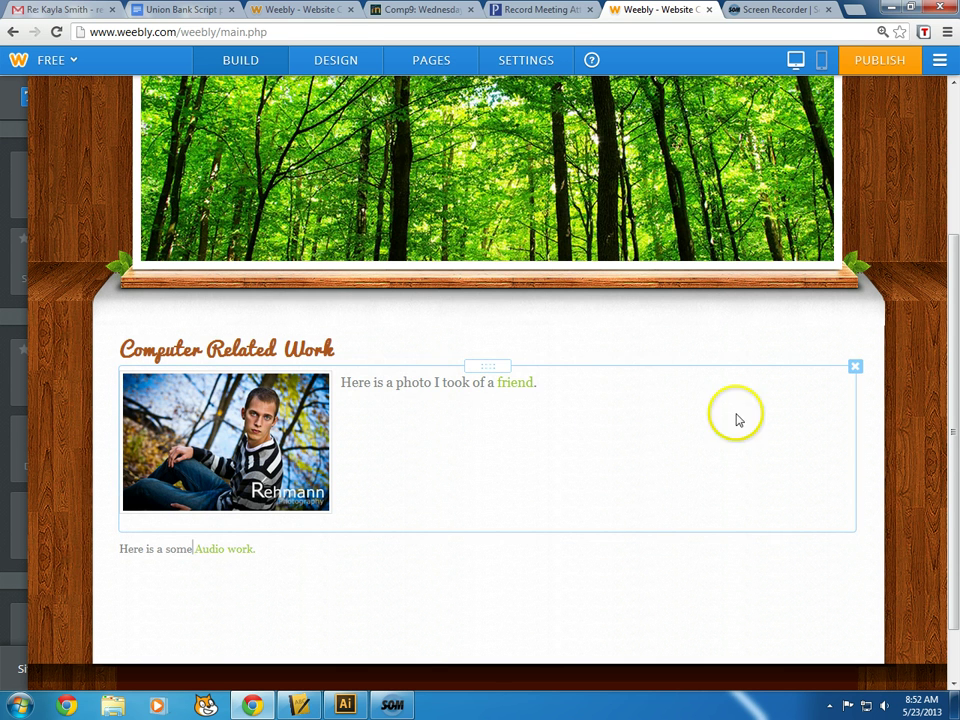
Categorize the site as Education, Class Project, with Don't ask again ticked
{"action": "left_click", "coordinate": [860, 61]}
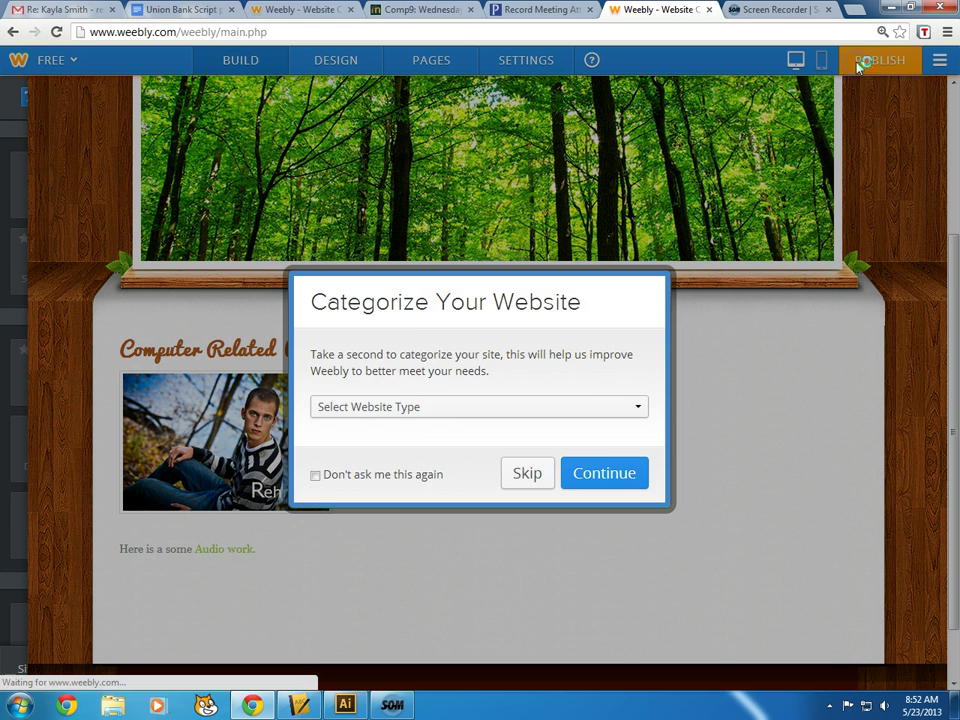
{"action": "left_click", "coordinate": [446, 412]}
{"action": "left_click", "coordinate": [394, 500]}
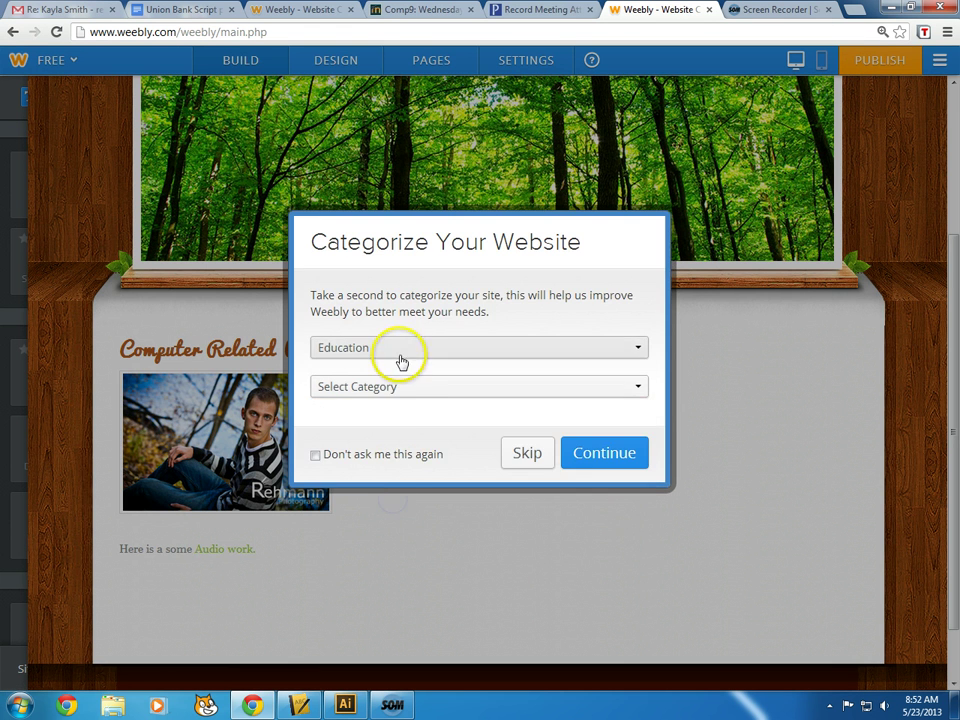
{"action": "left_click", "coordinate": [399, 388]}
{"action": "left_click", "coordinate": [386, 446]}
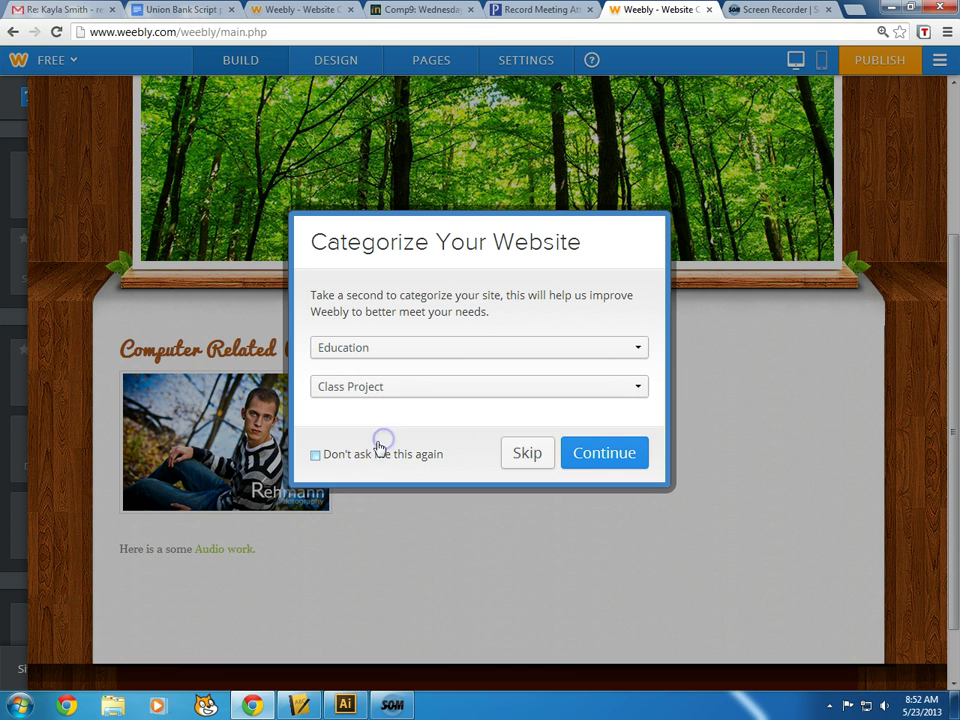
{"action": "left_click", "coordinate": [585, 452]}
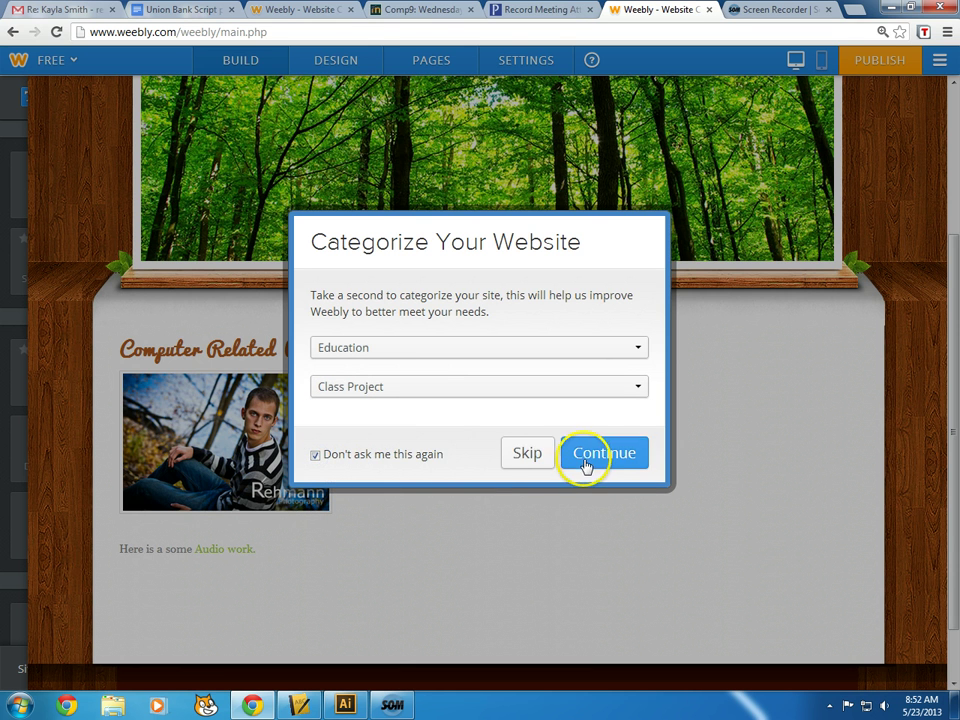
{"action": "left_click", "coordinate": [441, 451]}
Answer the verification, publish the site, and open the live portfolio
{"action": "left_click", "coordinate": [446, 452]}
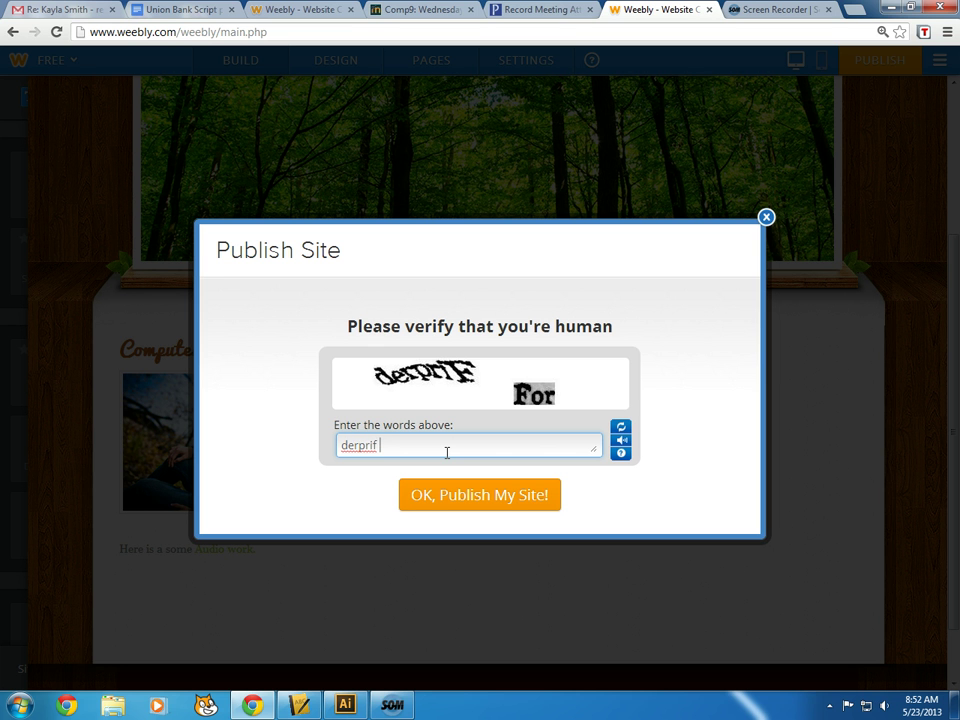
{"action": "left_click", "coordinate": [454, 506]}
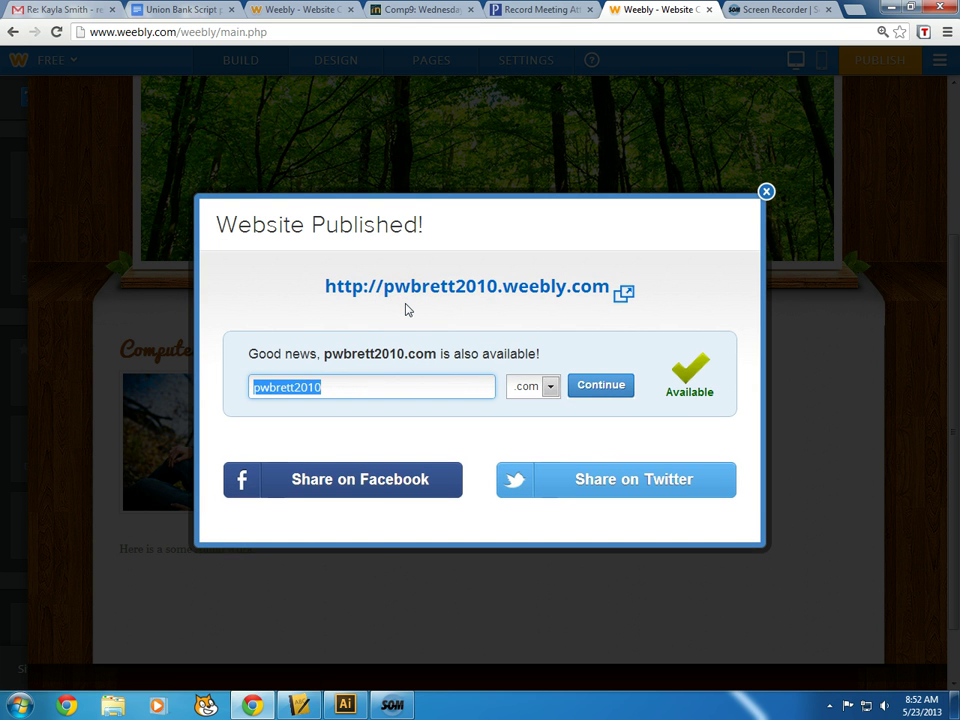
{"action": "left_click", "coordinate": [415, 292]}
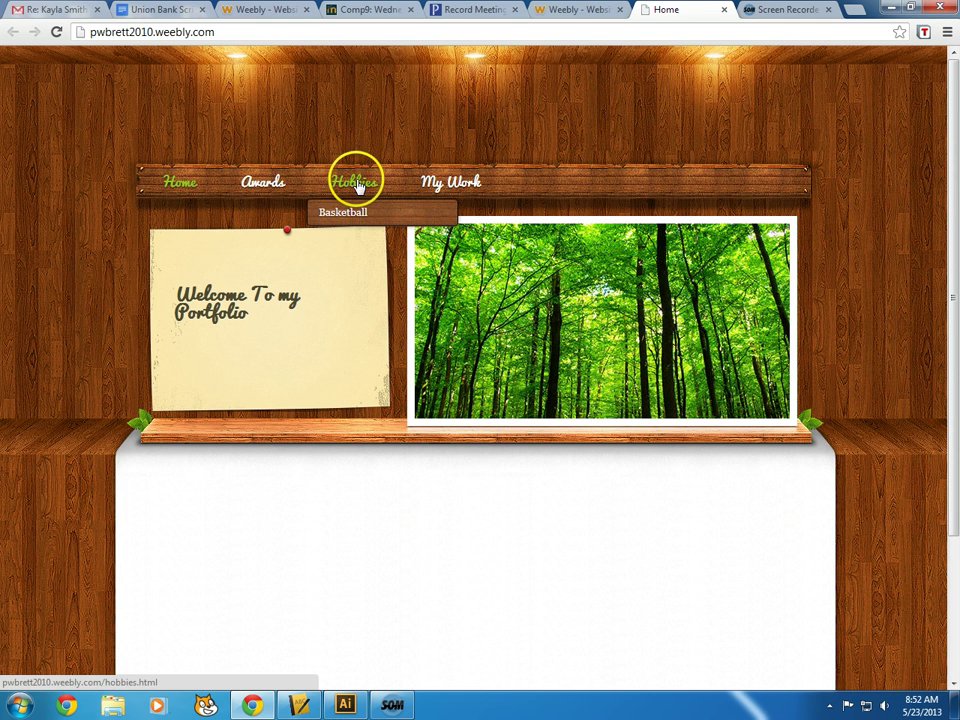
On the live My Work page, check that the friend photo opens full size
{"action": "left_click", "coordinate": [461, 189]}
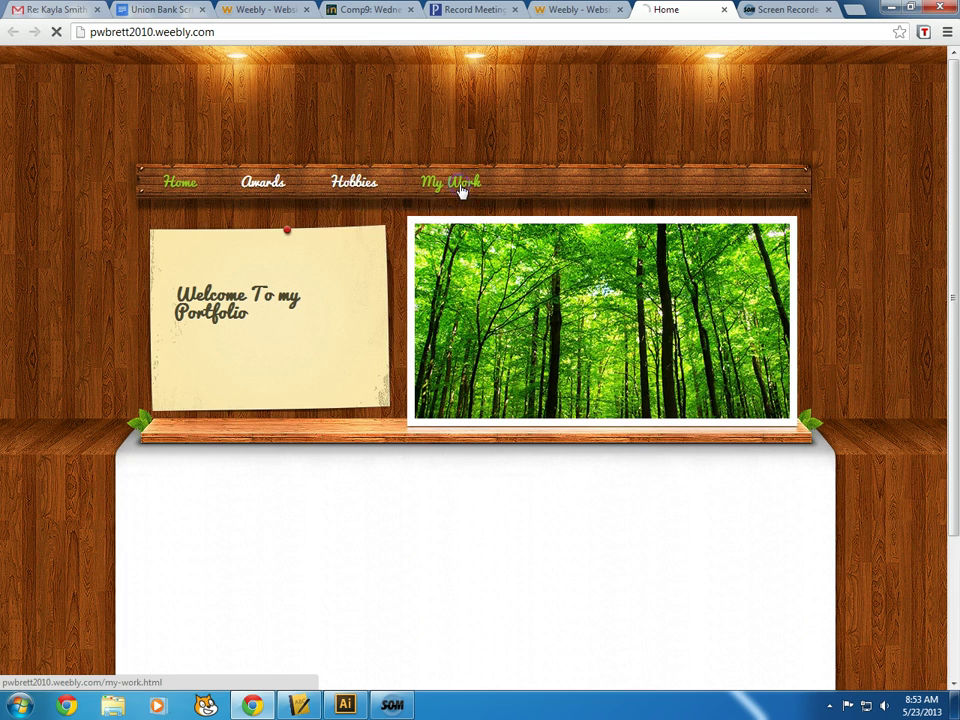
{"action": "scroll", "coordinate": [490, 285], "scroll_direction": "down", "scroll_amount": 3}
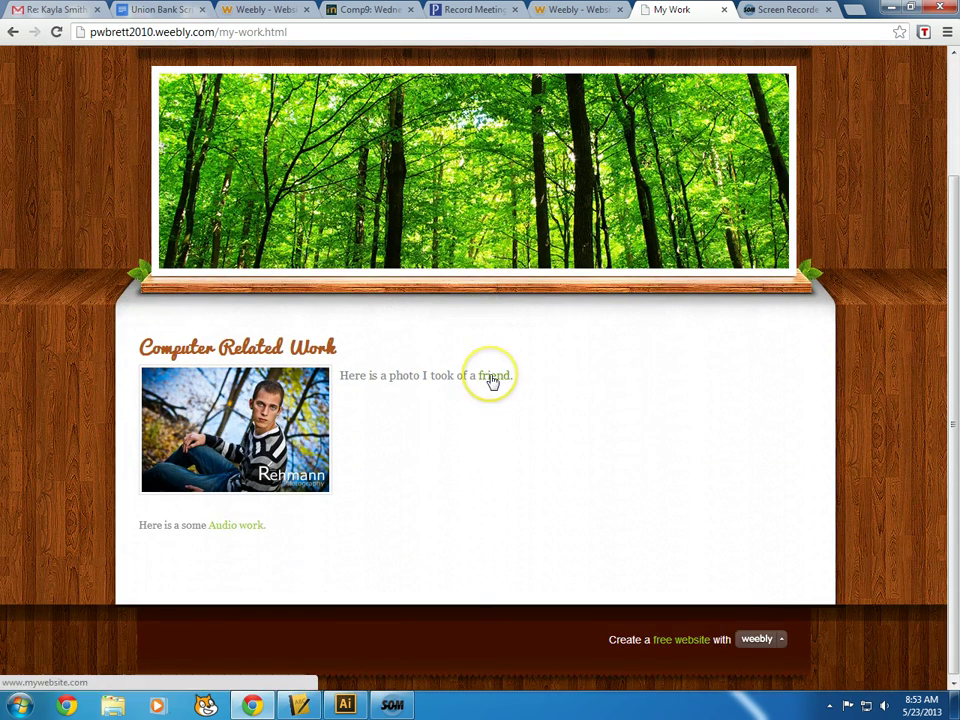
{"action": "left_click", "coordinate": [285, 375]}
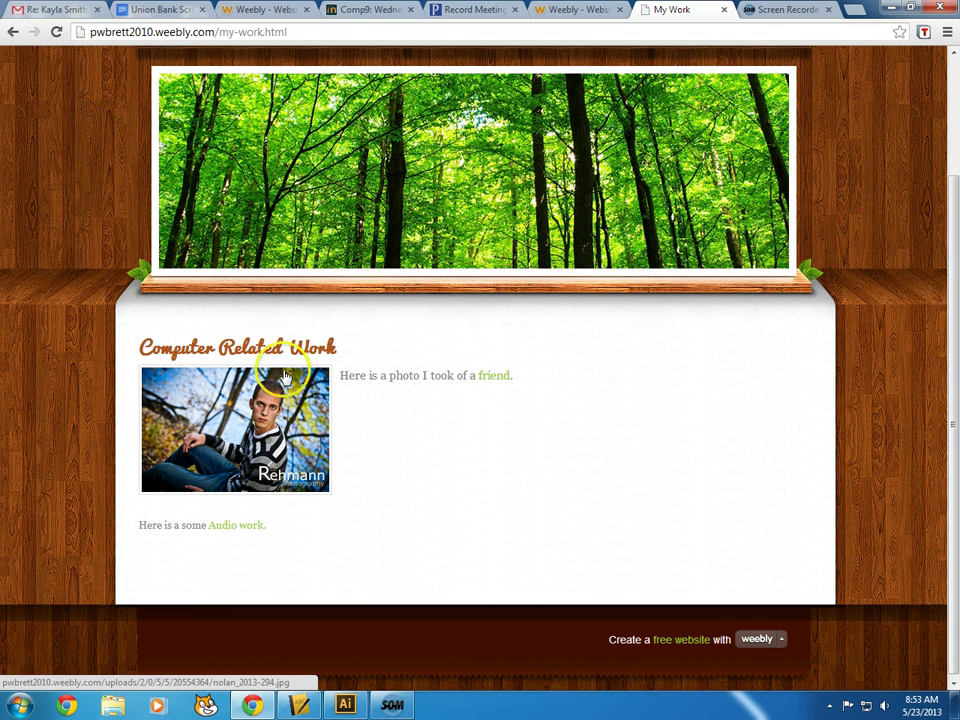
{"action": "left_click", "coordinate": [212, 413]}
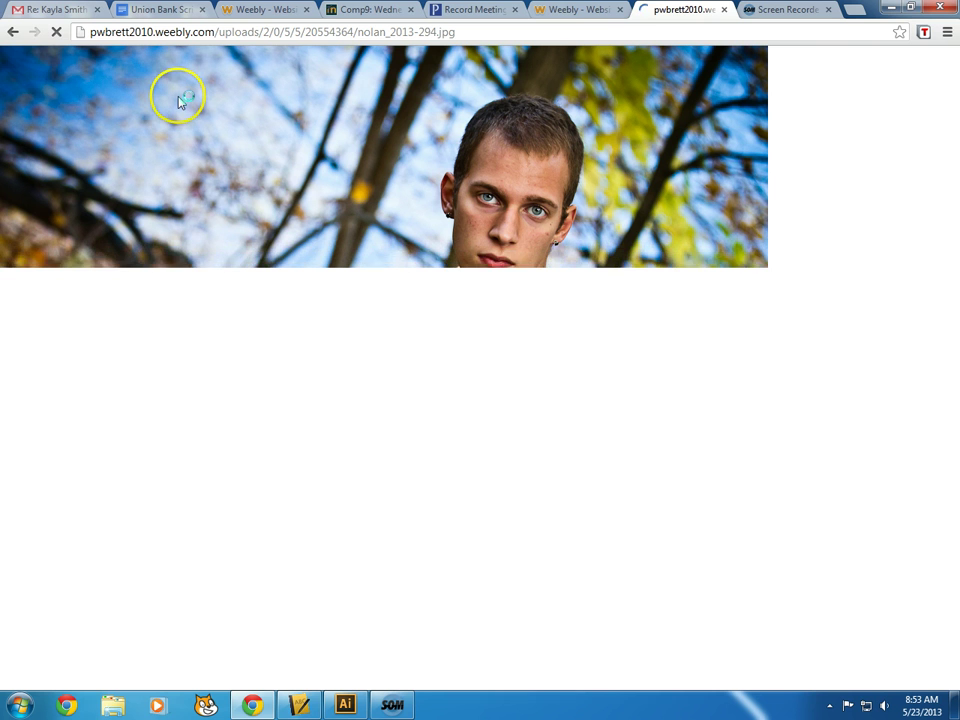
{"action": "left_click", "coordinate": [12, 33]}
Check that the Audio work link opens the mp3, then return to the Weebly editor
{"action": "left_click", "coordinate": [293, 448]}
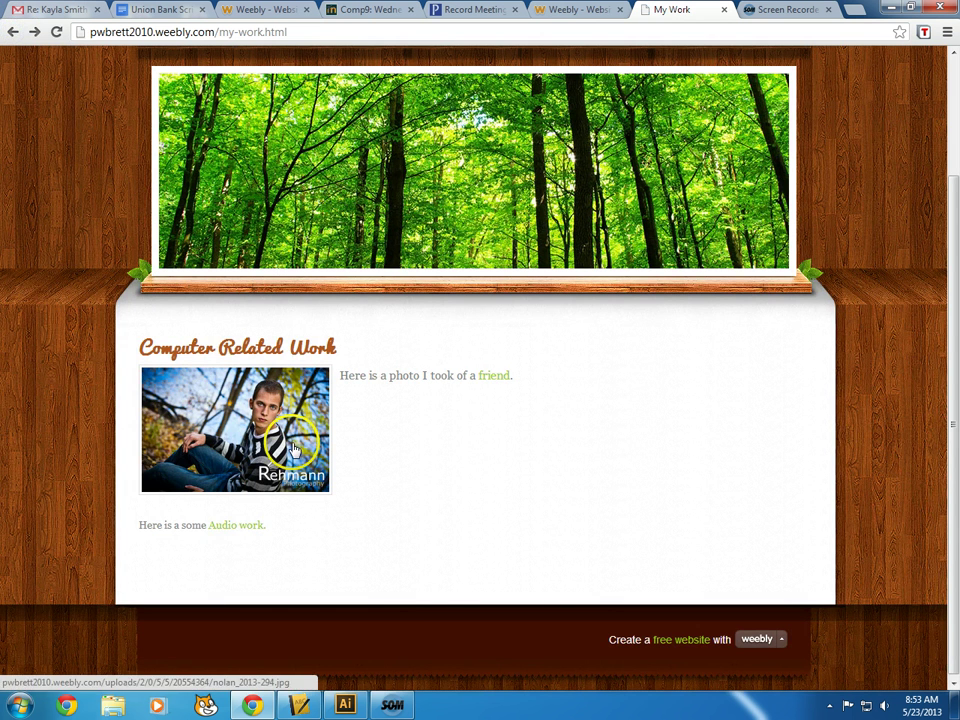
{"action": "left_click", "coordinate": [242, 529]}
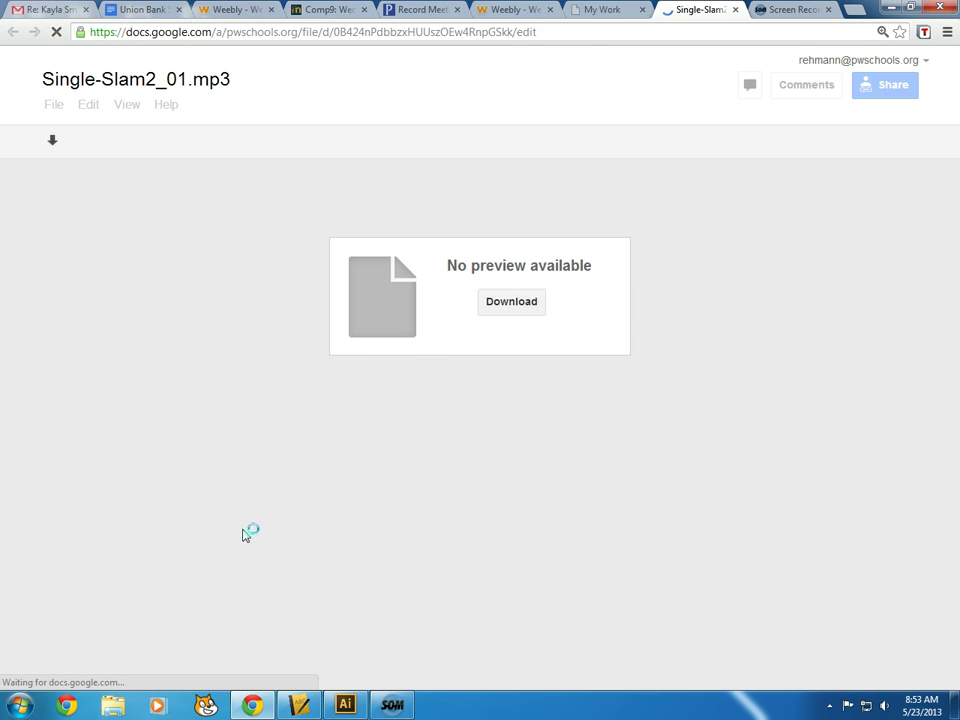
{"action": "left_click", "coordinate": [328, 439]}
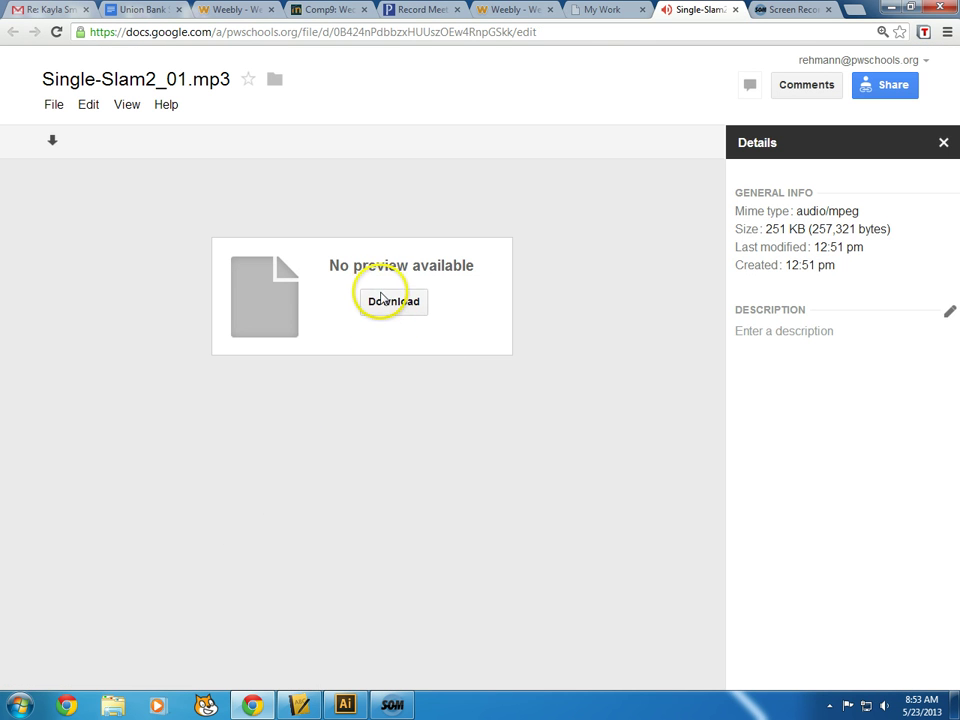
{"action": "left_click", "coordinate": [735, 10]}
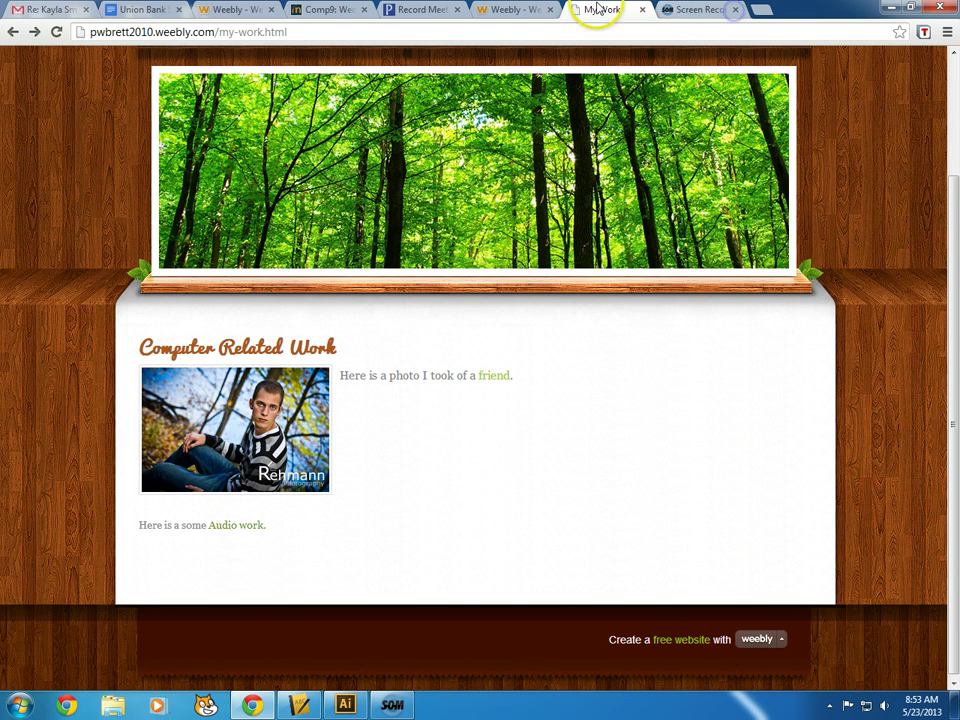
{"action": "left_click", "coordinate": [566, 14]}
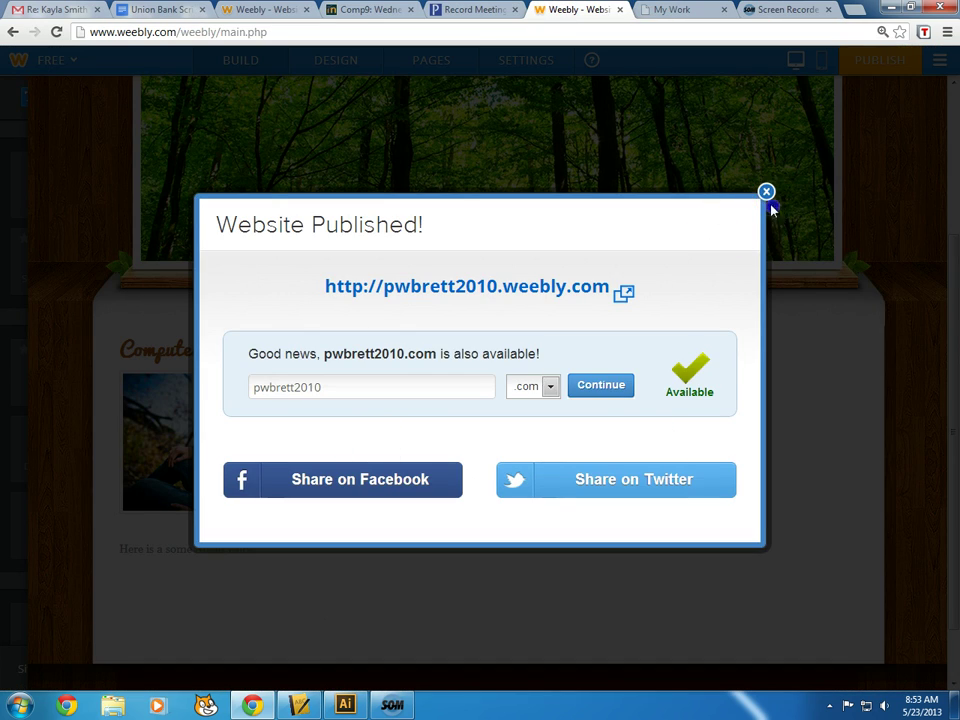
Un-publish the site from Settings > Archive/Un-publish and go back to the My Work page
{"action": "left_click", "coordinate": [767, 193]}
{"action": "scroll", "coordinate": [375, 370], "scroll_direction": "up", "scroll_amount": 3}
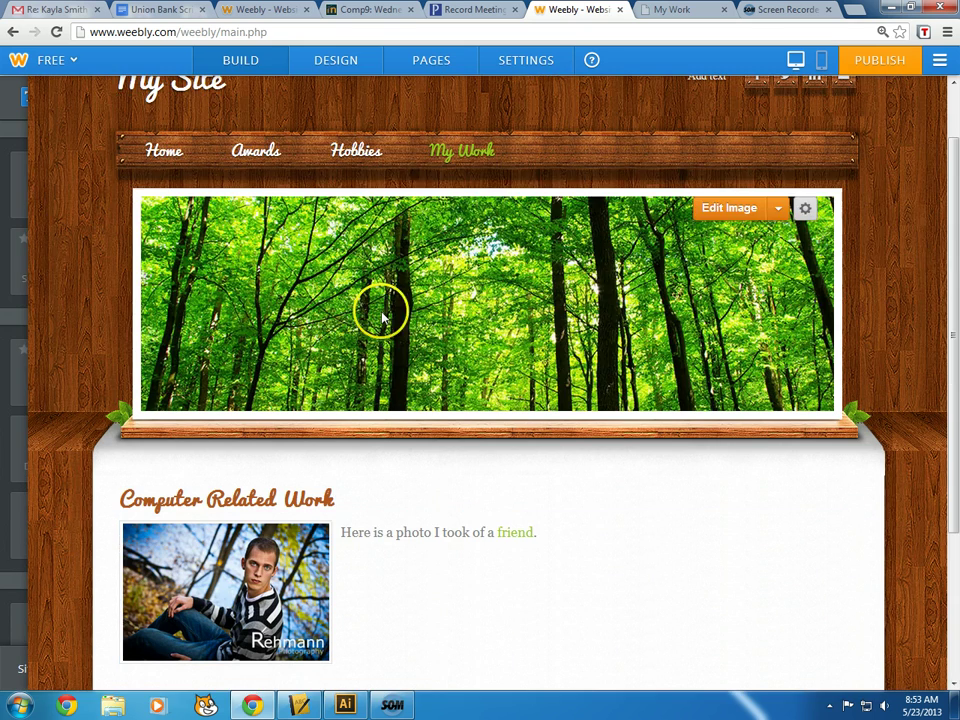
{"action": "left_click", "coordinate": [510, 60]}
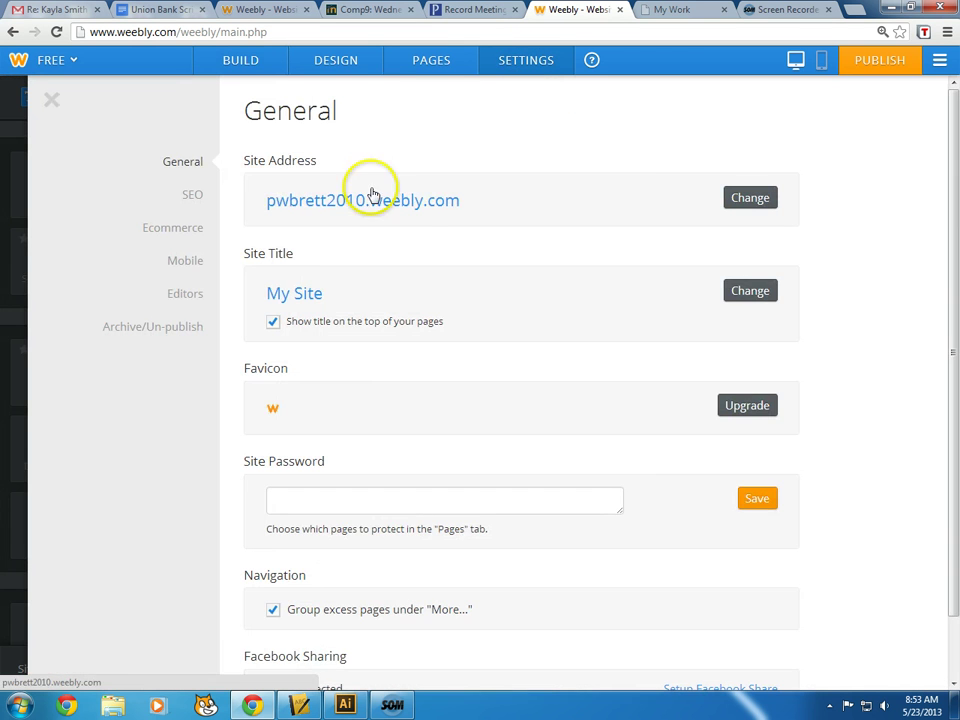
{"action": "scroll", "coordinate": [184, 278], "scroll_direction": "down", "scroll_amount": 1}
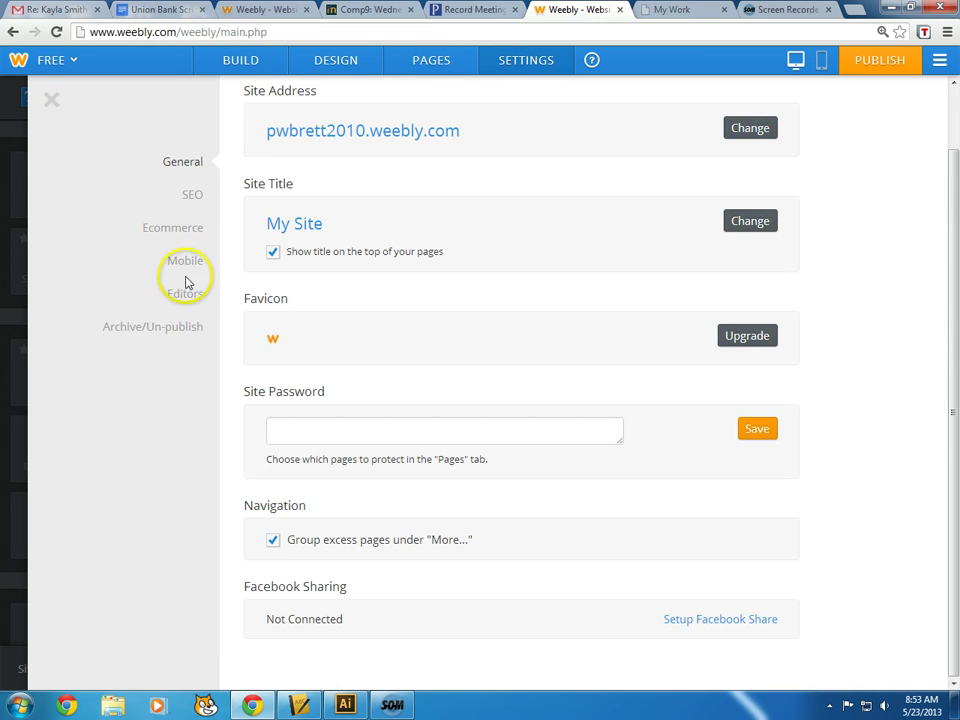
{"action": "left_click", "coordinate": [168, 330]}
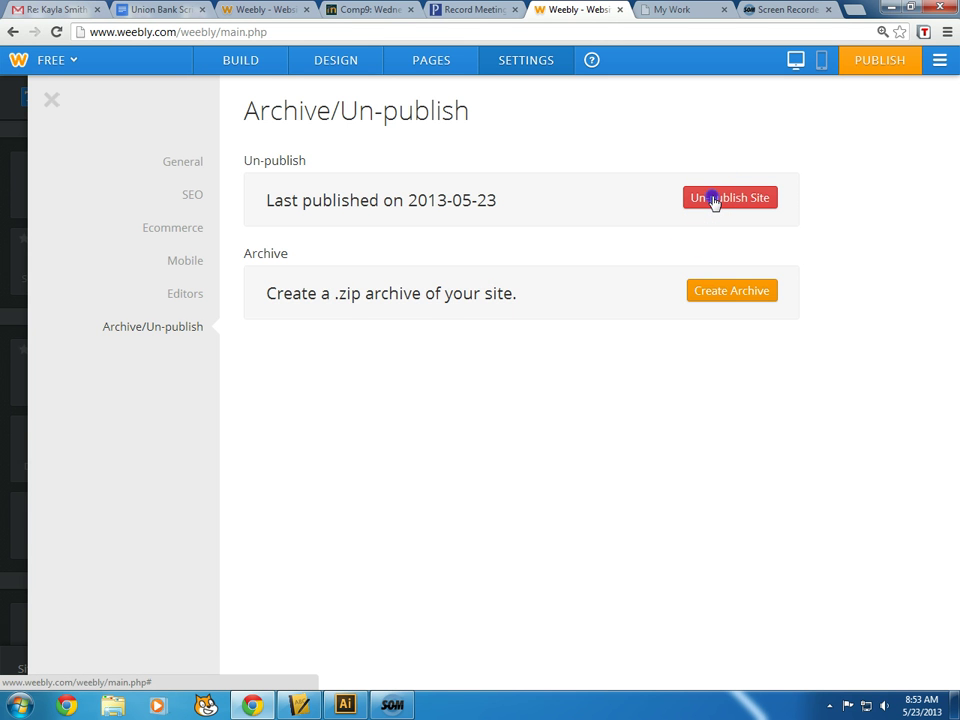
{"action": "left_click", "coordinate": [714, 198]}
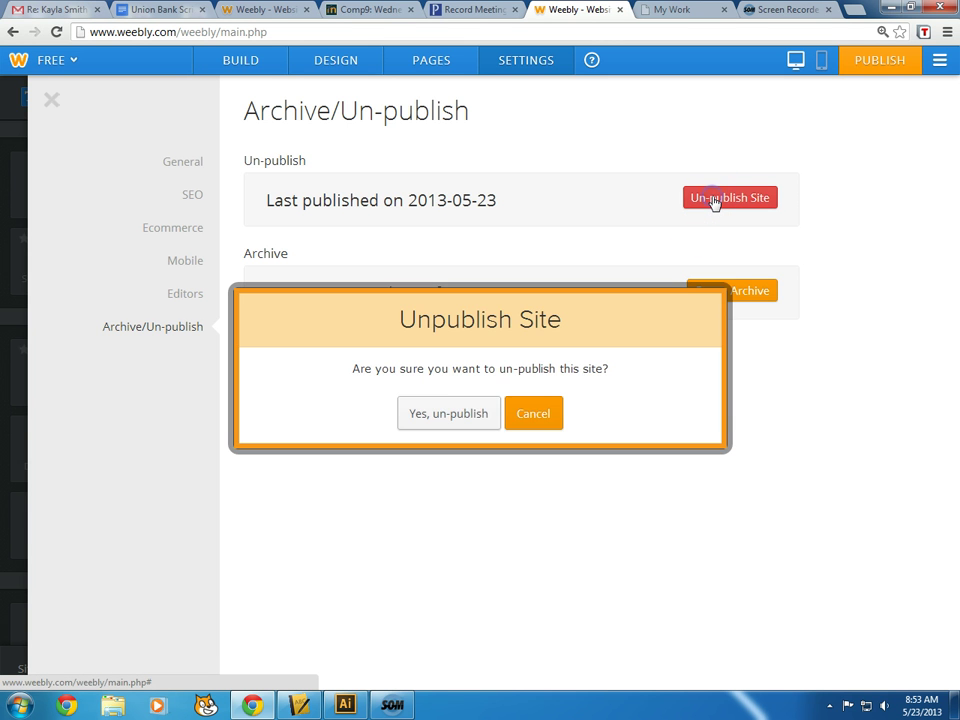
{"action": "left_click", "coordinate": [463, 425]}
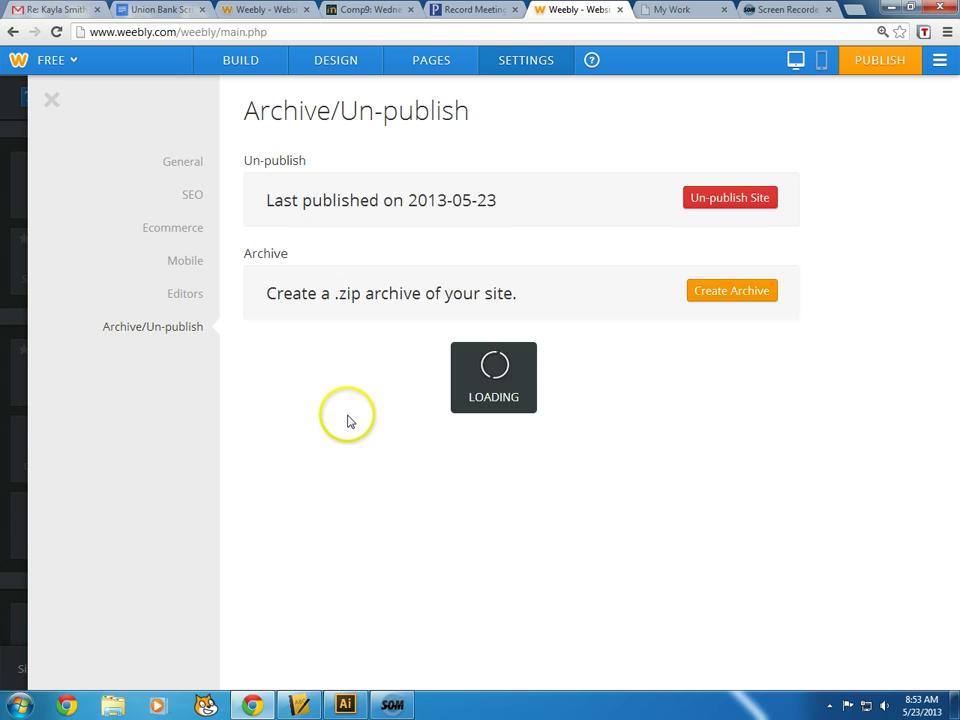
{"action": "left_click", "coordinate": [48, 104]}
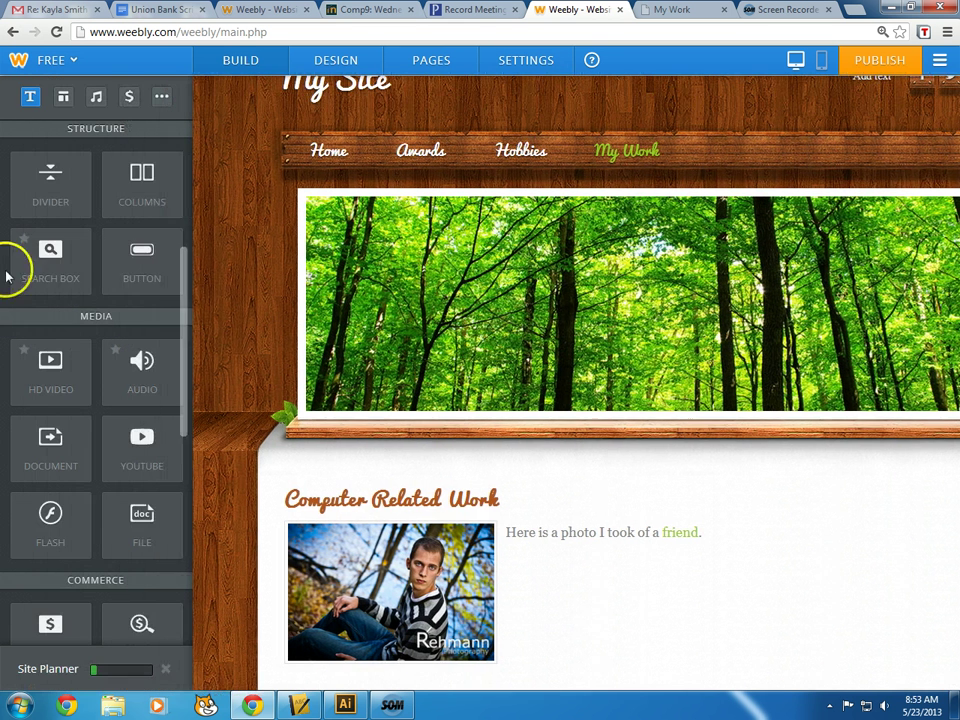
Place a trial YouTube video element below the Audio work line
{"action": "left_click_drag", "start_coordinate": [184, 272], "coordinate": [180, 161]}
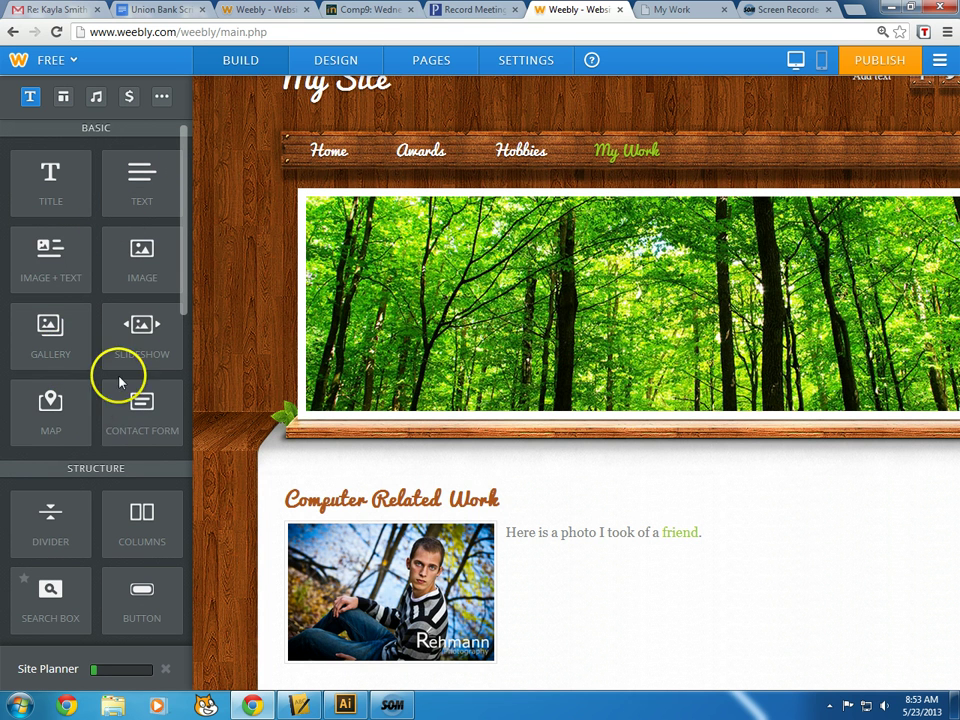
{"action": "scroll", "coordinate": [130, 386], "scroll_direction": "down", "scroll_amount": 3}
{"action": "scroll", "coordinate": [138, 391], "scroll_direction": "down", "scroll_amount": 3}
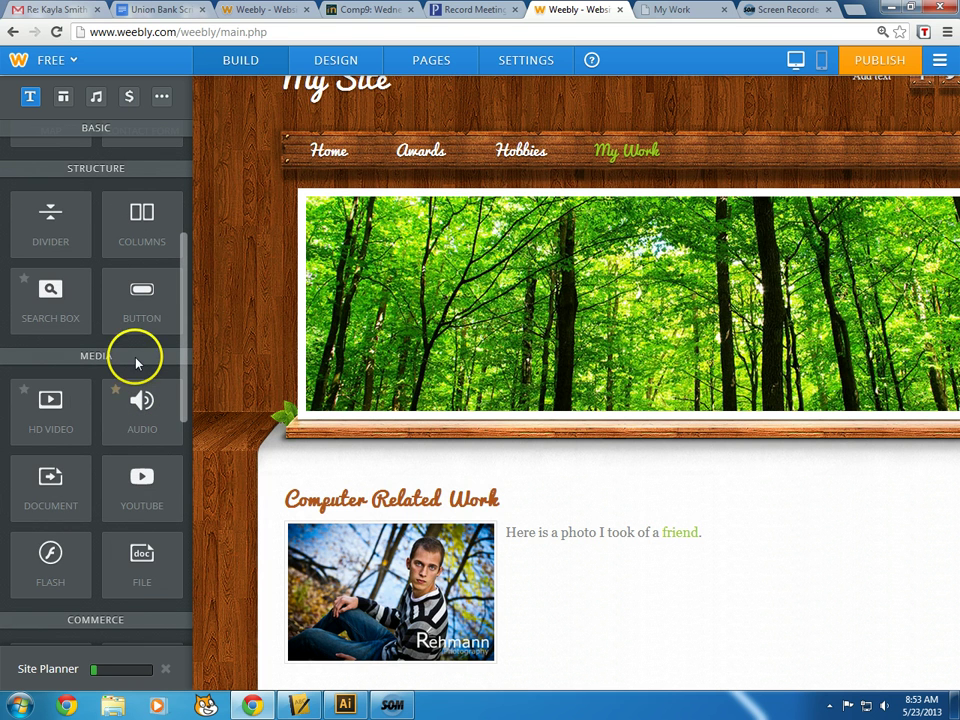
{"action": "left_click_drag", "start_coordinate": [55, 400], "coordinate": [42, 478]}
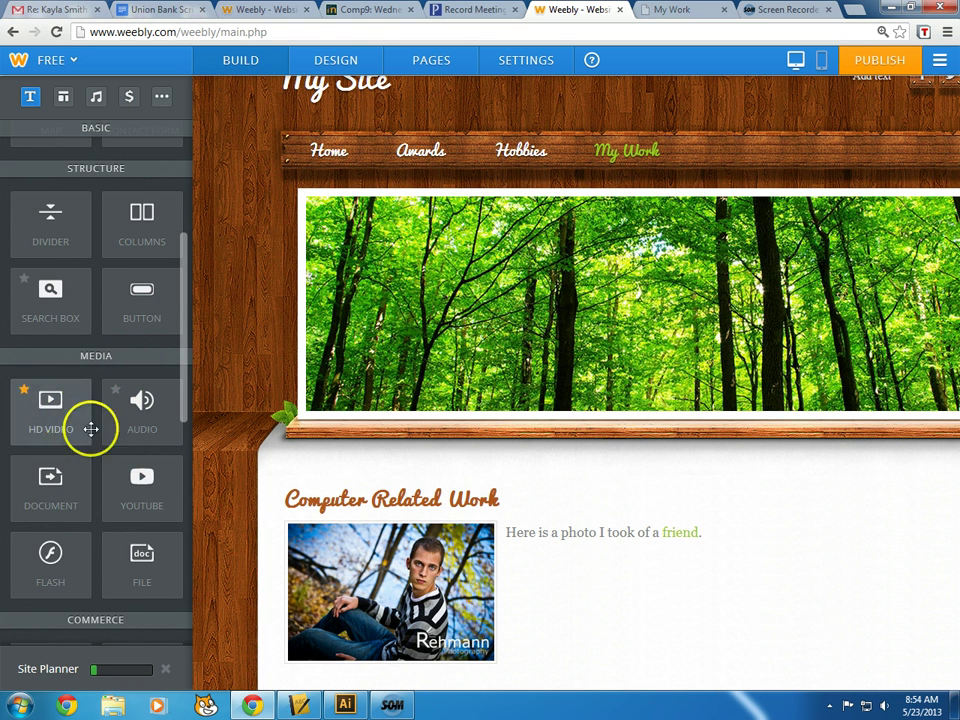
{"action": "scroll", "coordinate": [160, 484], "scroll_direction": "down", "scroll_amount": 4}
{"action": "scroll", "coordinate": [600, 506], "scroll_direction": "down", "scroll_amount": 5}
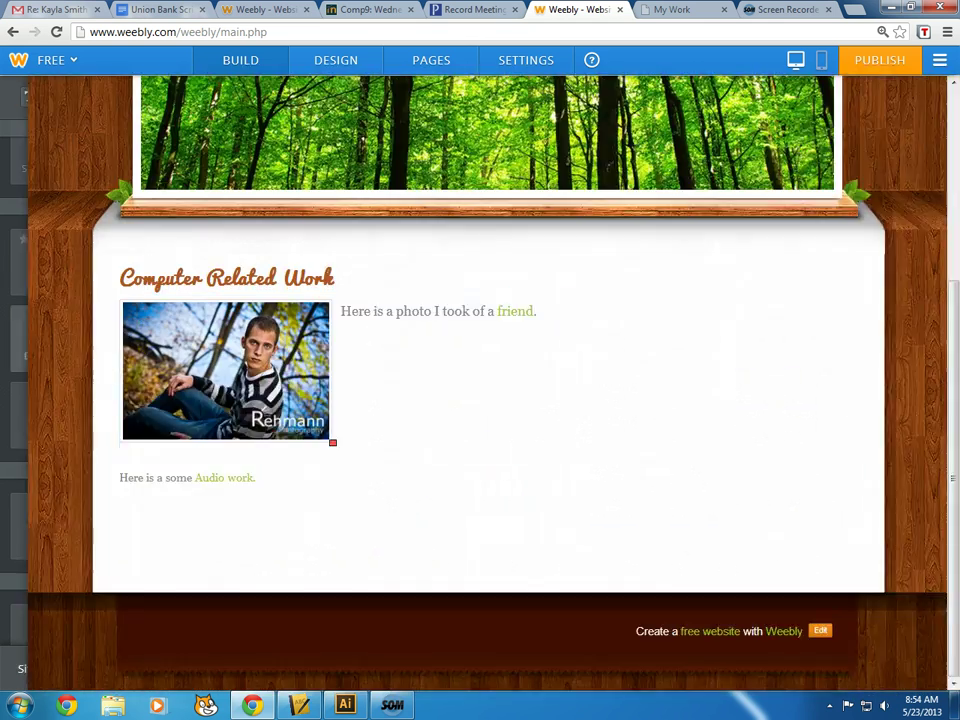
{"action": "mouse_move", "coordinate": [47, 315]}
{"action": "left_click_drag", "start_coordinate": [140, 325], "coordinate": [320, 545]}
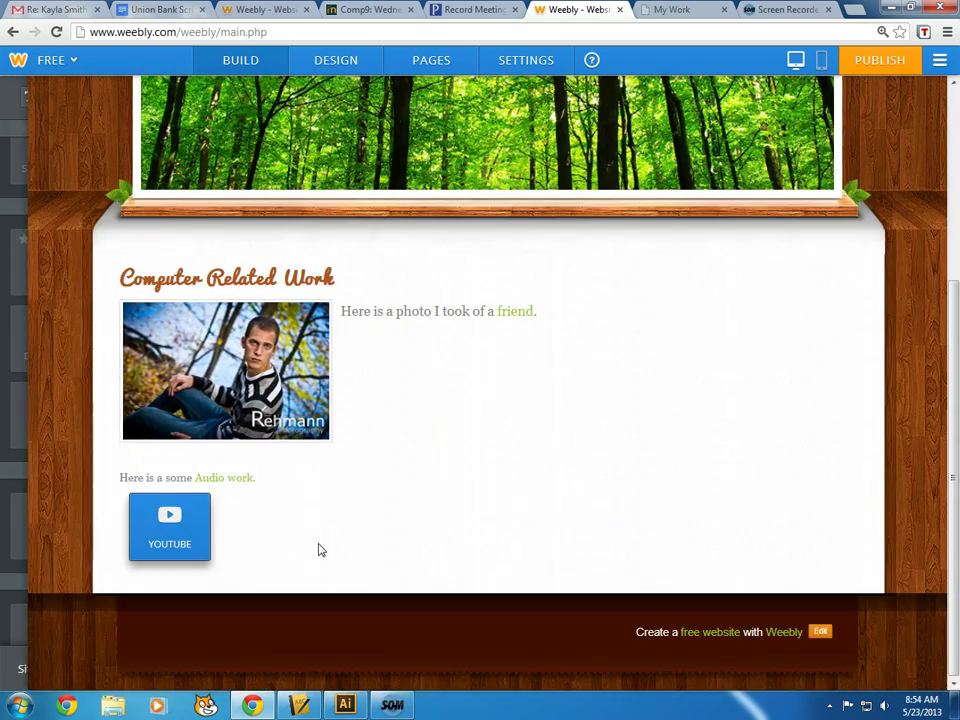
{"action": "scroll", "coordinate": [366, 514], "scroll_direction": "down", "scroll_amount": 3}
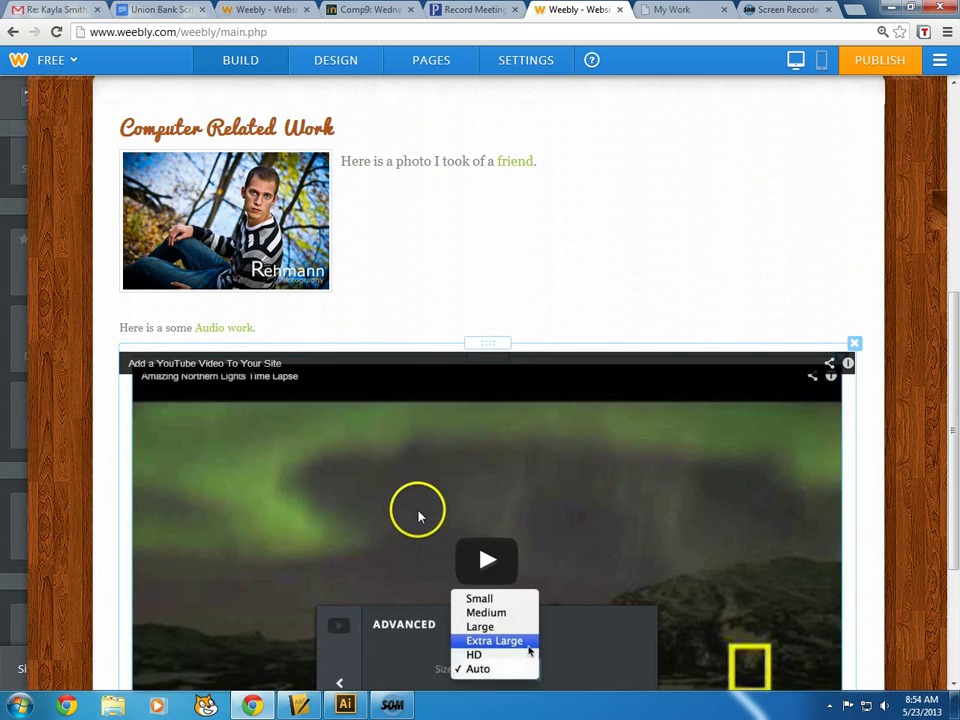
{"action": "scroll", "coordinate": [419, 516], "scroll_direction": "down", "scroll_amount": 3}
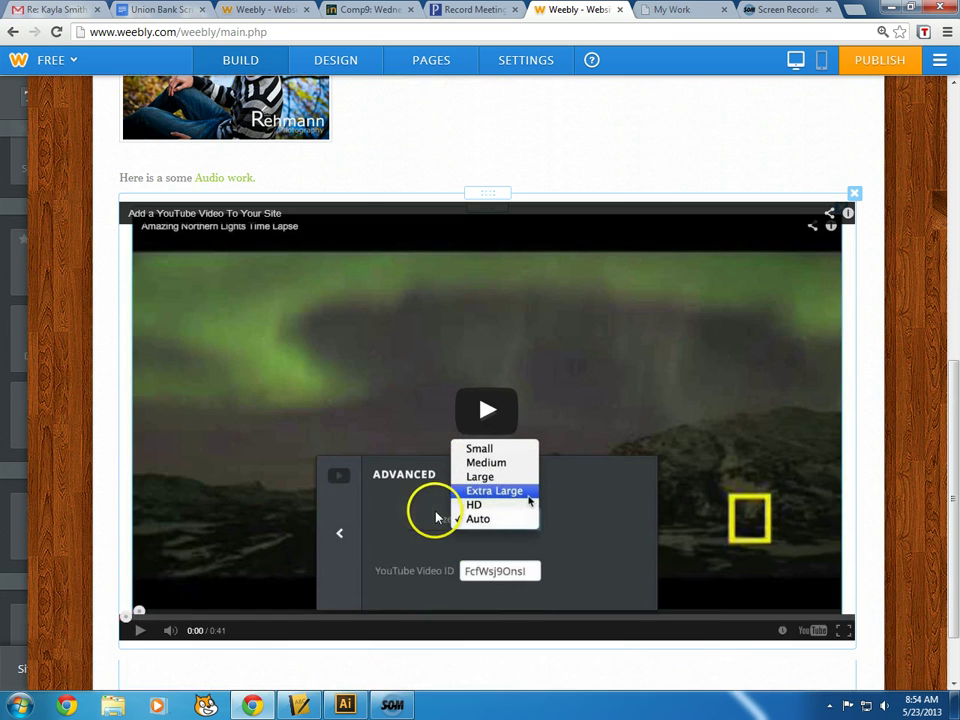
Set the YouTube element's size to HD in Advanced settings, then delete the element
{"action": "left_click", "coordinate": [506, 332]}
{"action": "left_click", "coordinate": [336, 600]}
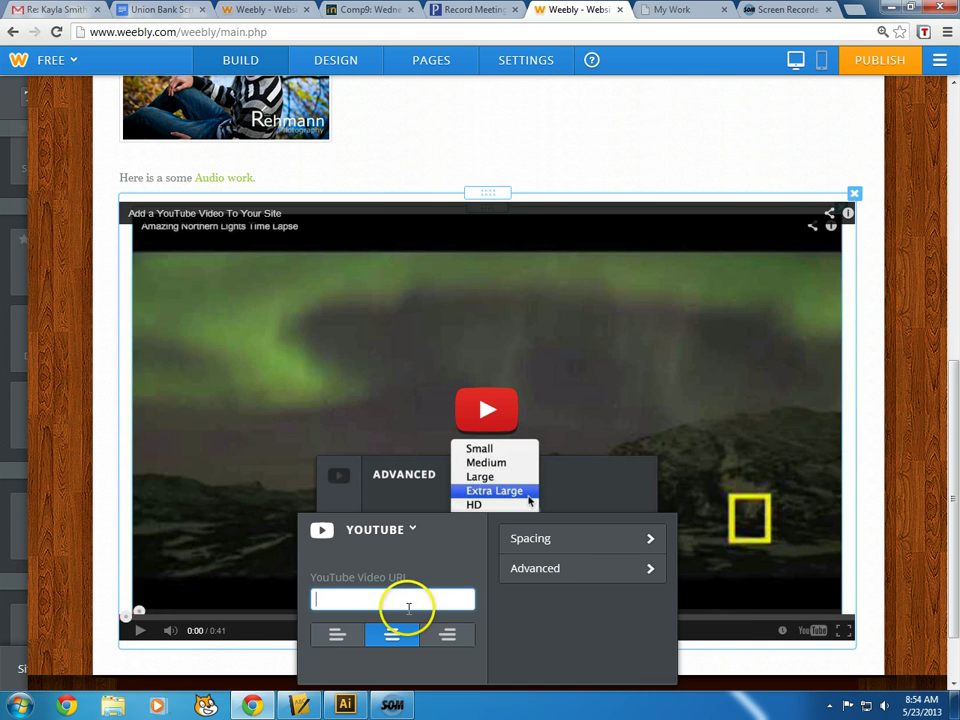
{"action": "left_click", "coordinate": [613, 570]}
{"action": "left_click", "coordinate": [538, 584]}
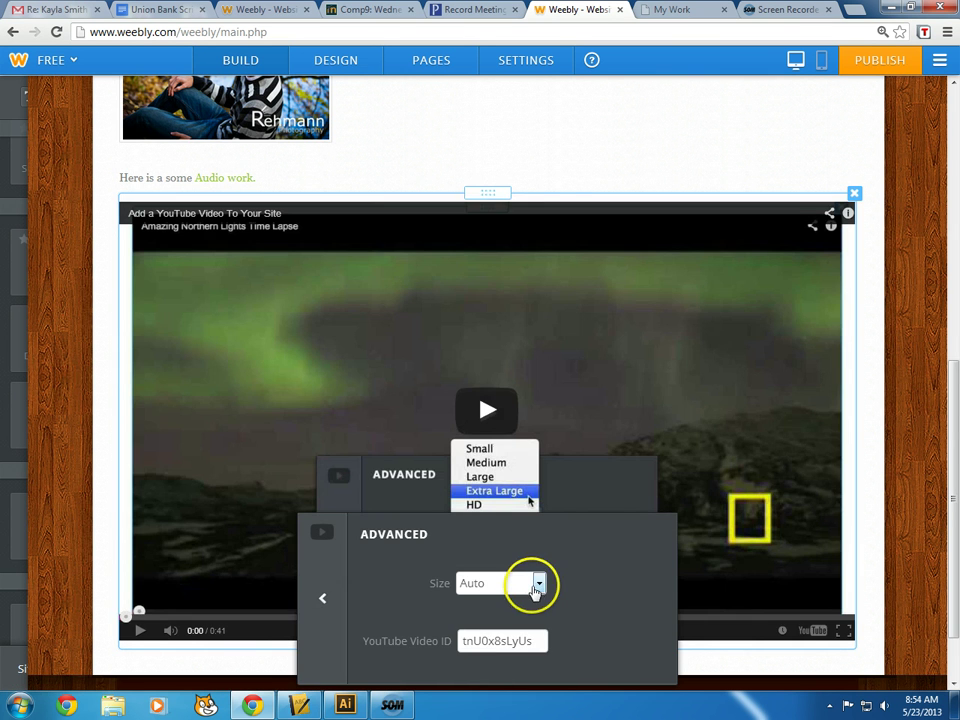
{"action": "left_click", "coordinate": [540, 585]}
{"action": "scroll", "coordinate": [536, 583], "scroll_direction": "down", "scroll_amount": 2}
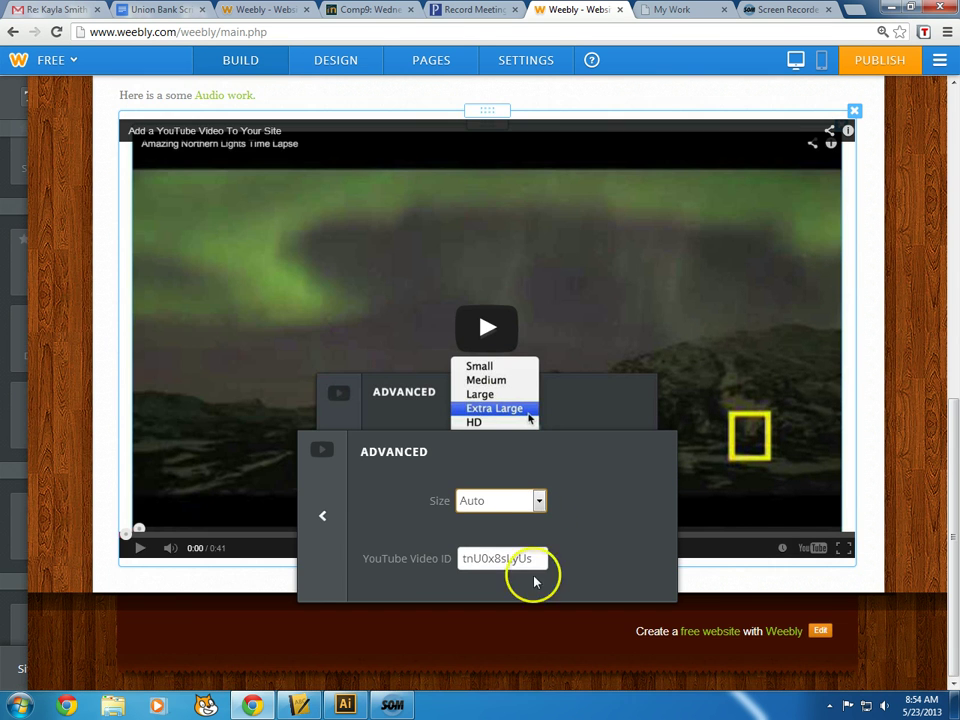
{"action": "left_click", "coordinate": [536, 503]}
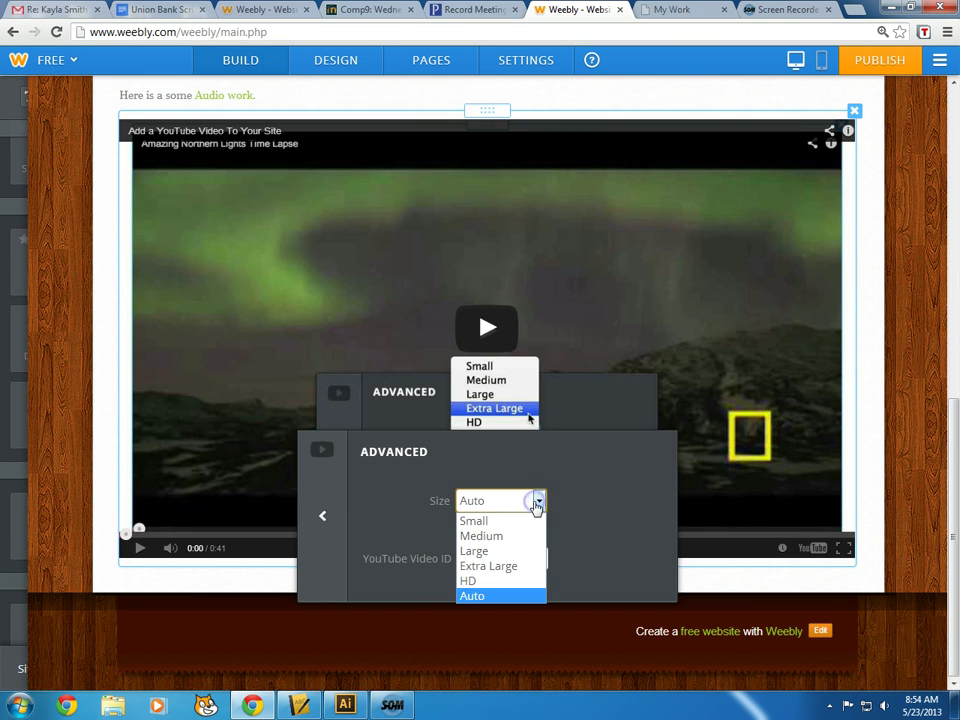
{"action": "left_click", "coordinate": [490, 589]}
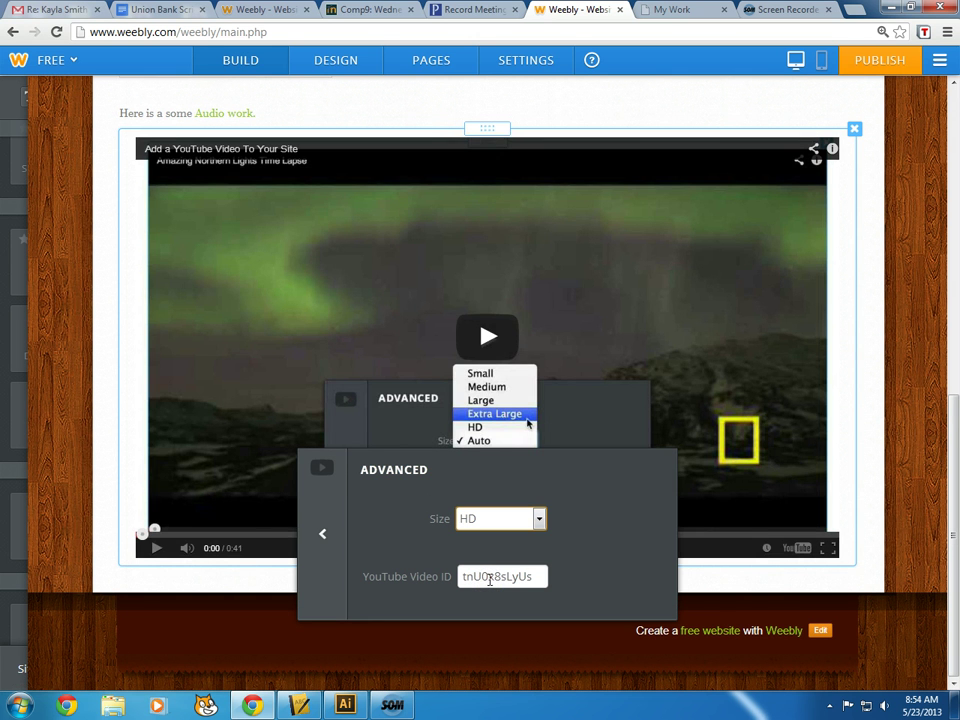
{"action": "left_click", "coordinate": [306, 545]}
{"action": "left_click", "coordinate": [88, 263]}
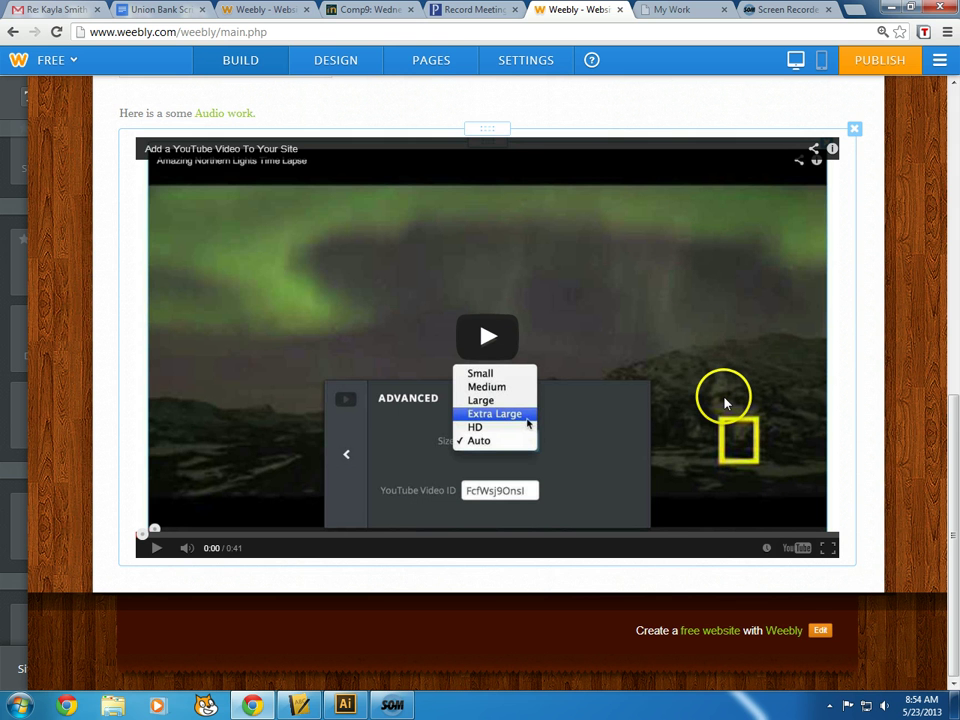
{"action": "left_click", "coordinate": [857, 136]}
{"action": "left_click", "coordinate": [818, 208]}
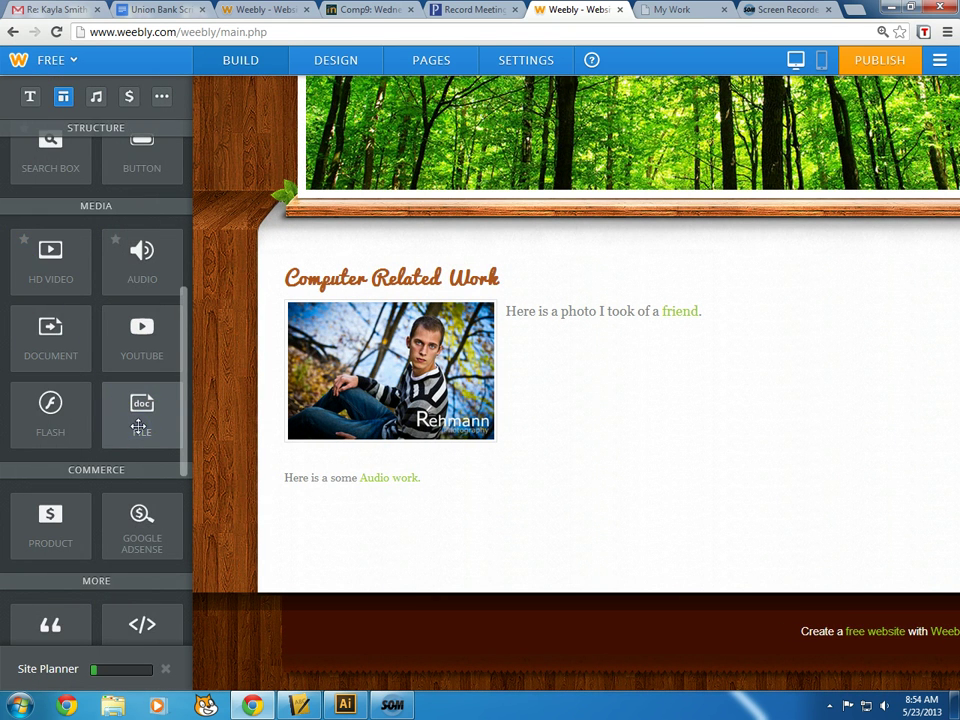
Drop an empty Embed Code block under Audio work, then view the live My Work tab
{"action": "scroll", "coordinate": [139, 427], "scroll_direction": "down", "scroll_amount": 4}
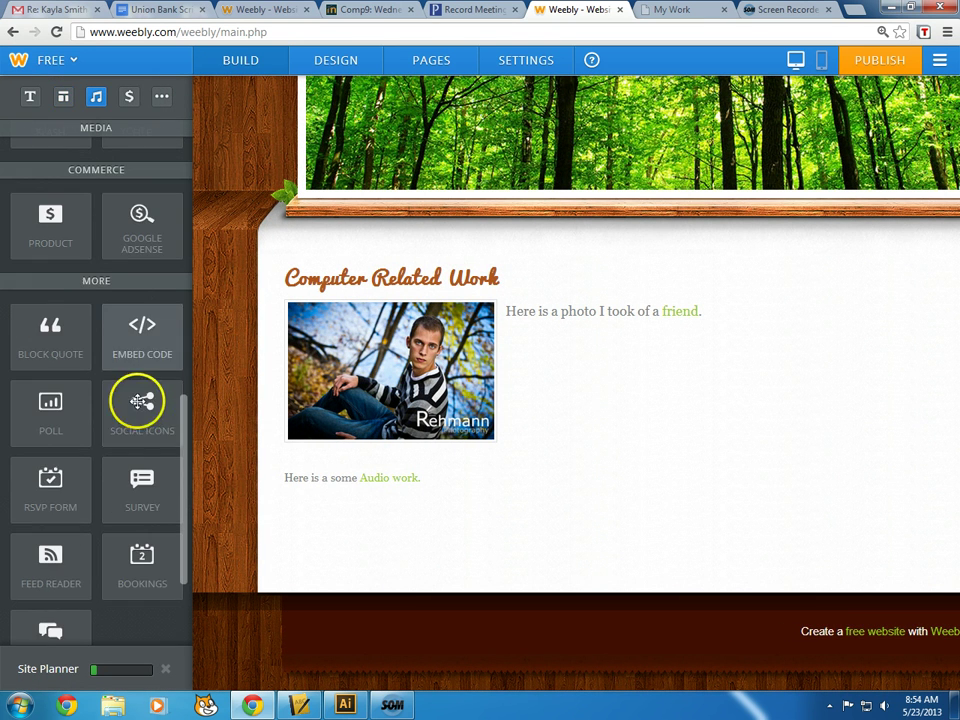
{"action": "scroll", "coordinate": [132, 354], "scroll_direction": "down", "scroll_amount": 3}
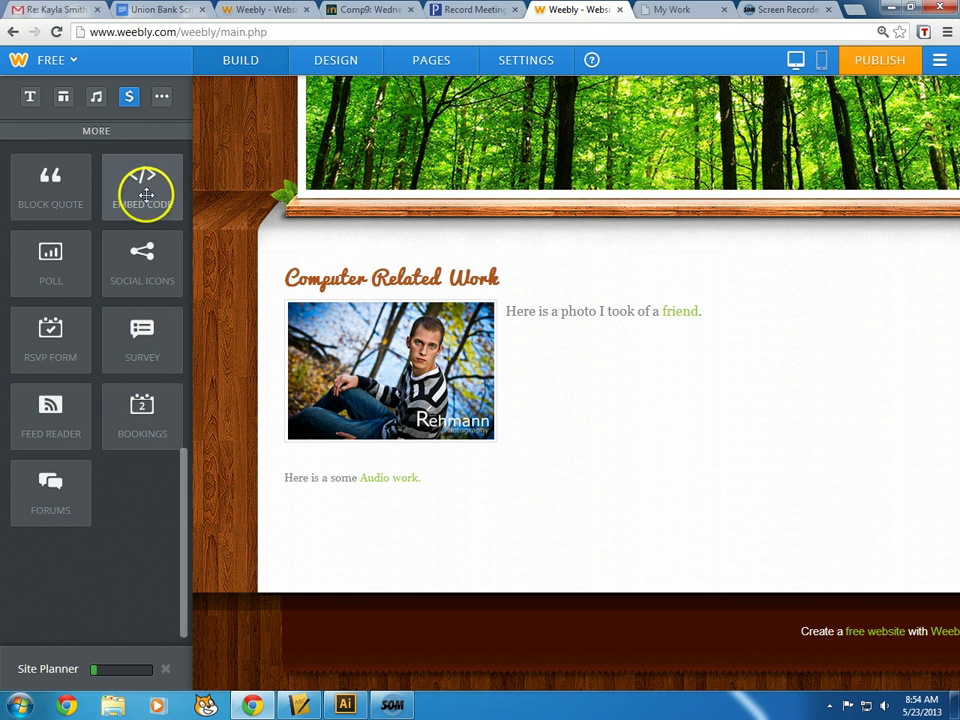
{"action": "left_click_drag", "start_coordinate": [146, 195], "coordinate": [262, 568]}
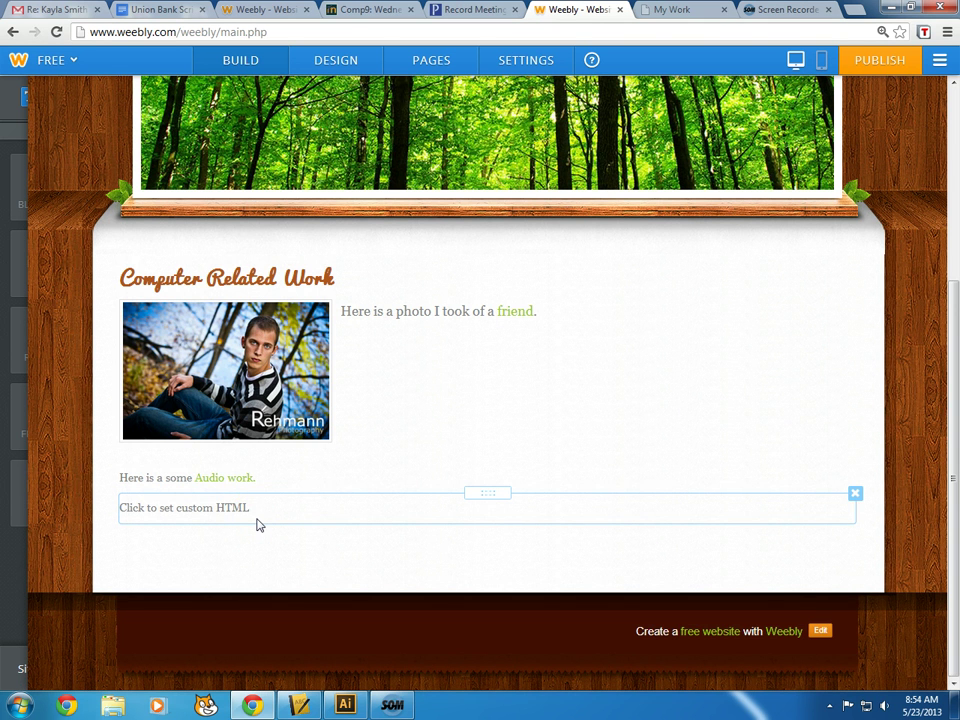
{"action": "left_click", "coordinate": [255, 519]}
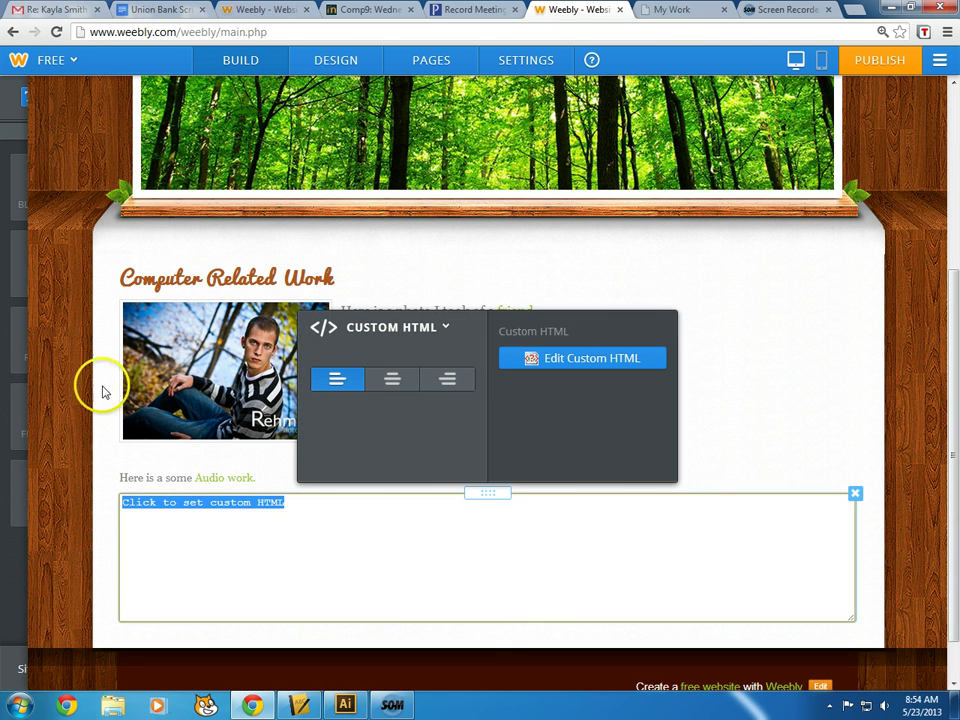
{"action": "left_click", "coordinate": [36, 356]}
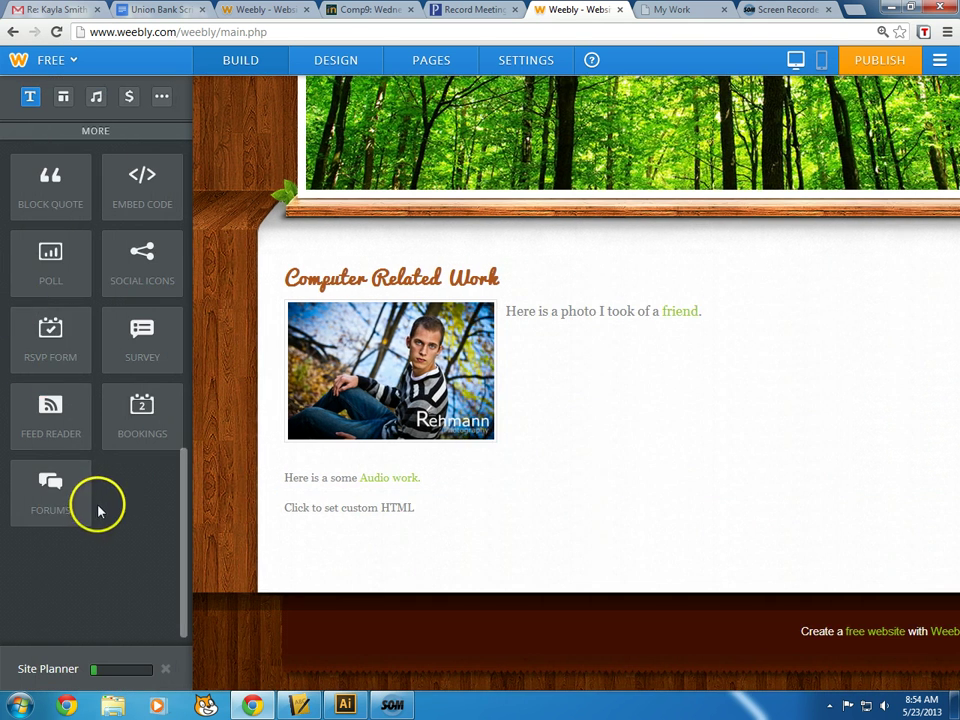
{"action": "scroll", "coordinate": [100, 507], "scroll_direction": "down", "scroll_amount": 1}
{"action": "left_click", "coordinate": [785, 10]}
{"action": "left_click", "coordinate": [690, 12]}
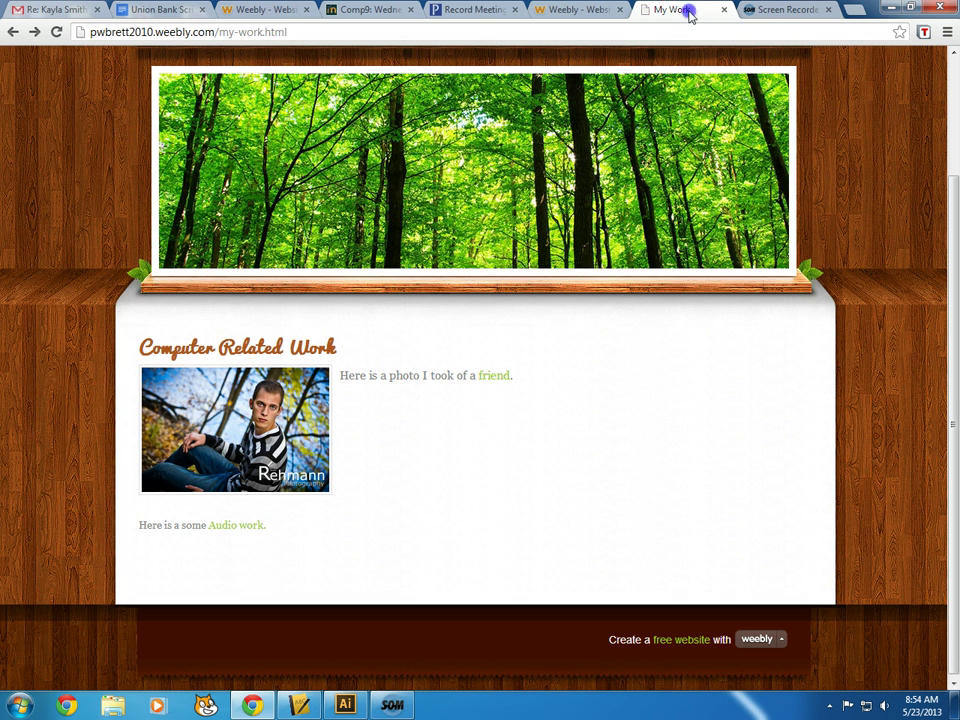
Go to YouTube and open the Kid President and Thomas Lennon video
{"action": "left_click", "coordinate": [662, 32]}
{"action": "type", "text": "youtube.com"}
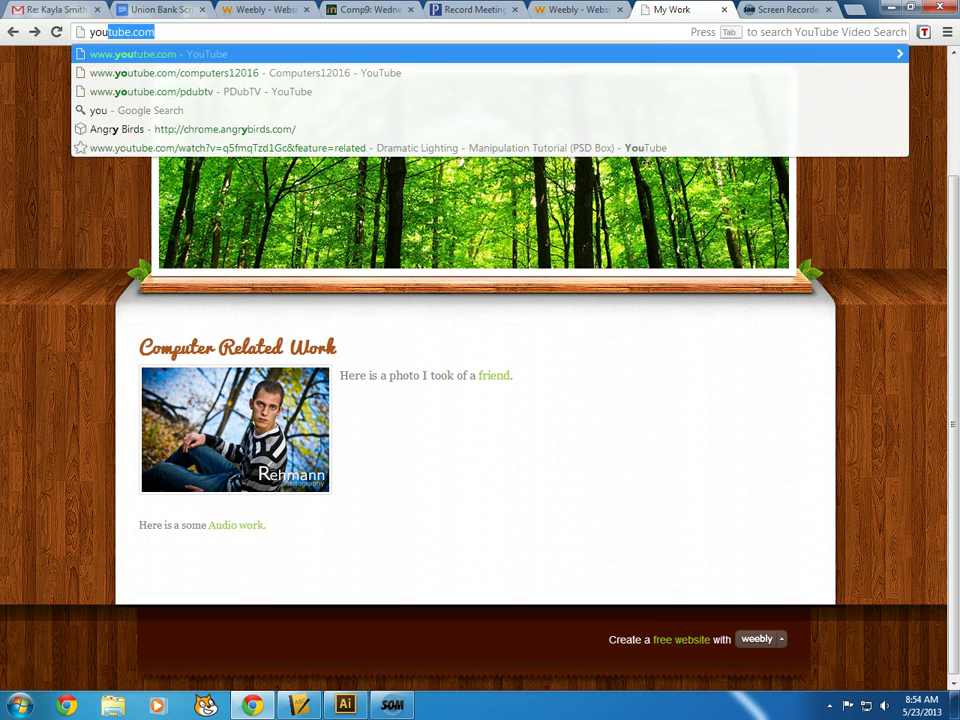
{"action": "key", "text": "Return"}
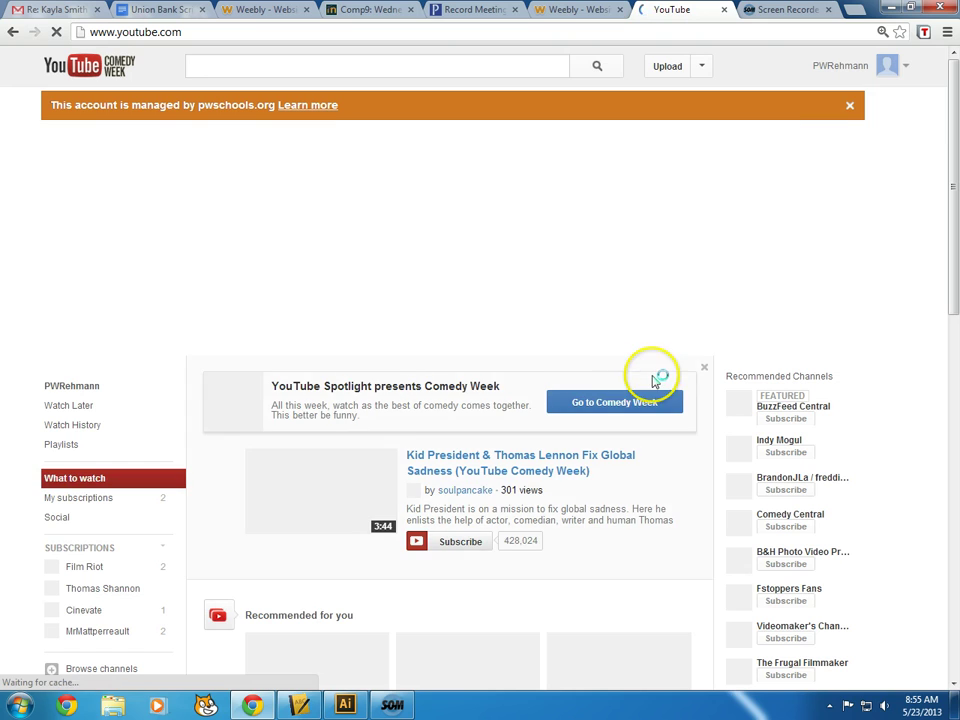
{"action": "left_click", "coordinate": [476, 471]}
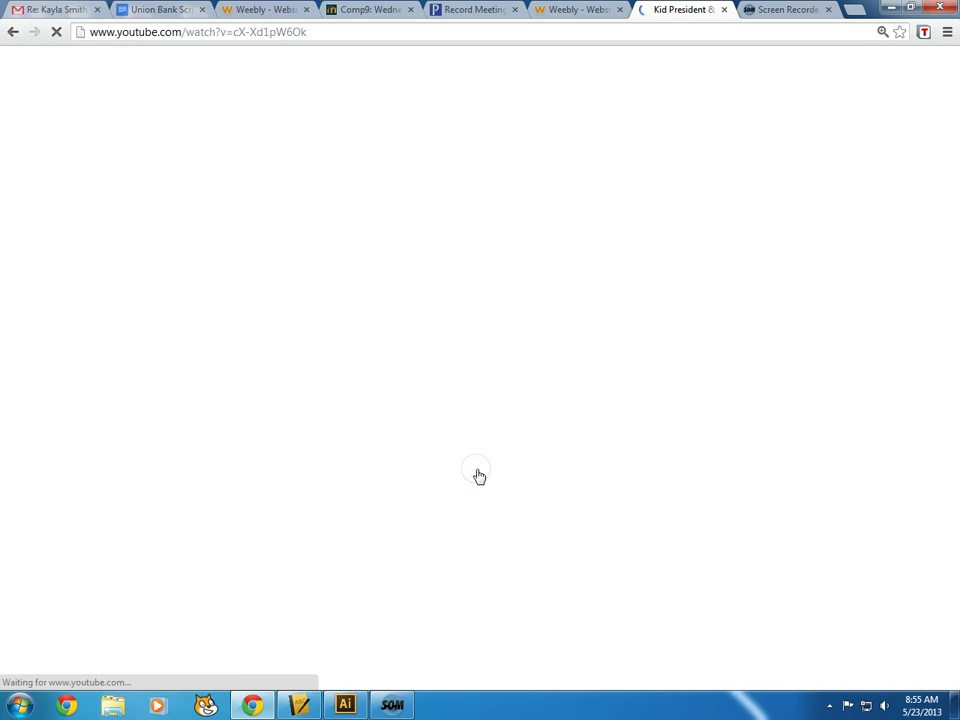
{"action": "scroll", "coordinate": [506, 446], "scroll_direction": "down", "scroll_amount": 3}
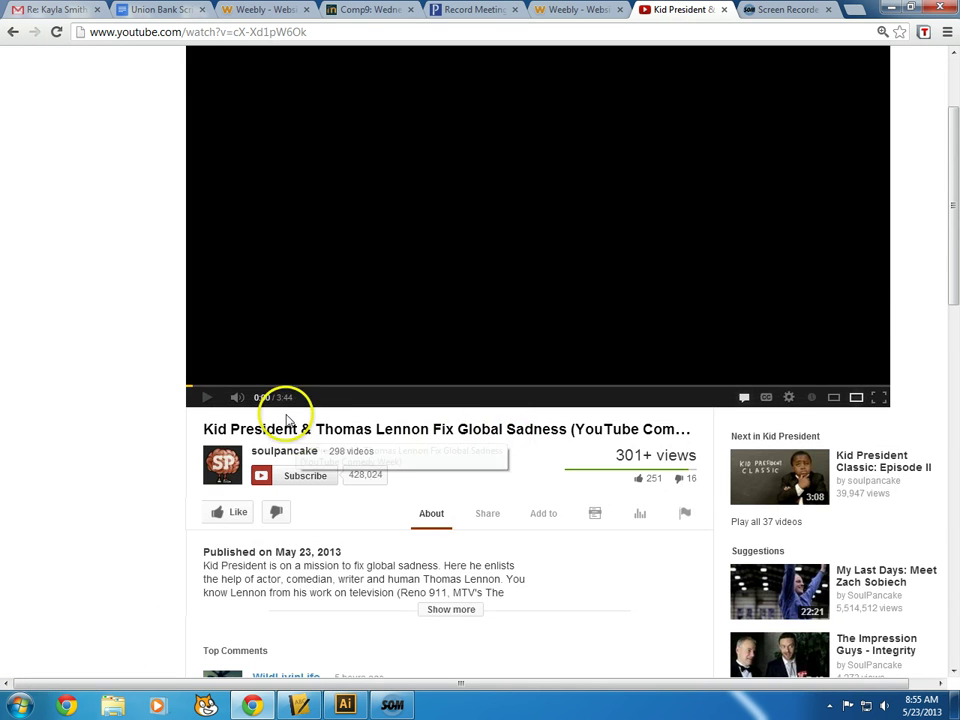
{"action": "scroll", "coordinate": [411, 467], "scroll_direction": "down", "scroll_amount": 3}
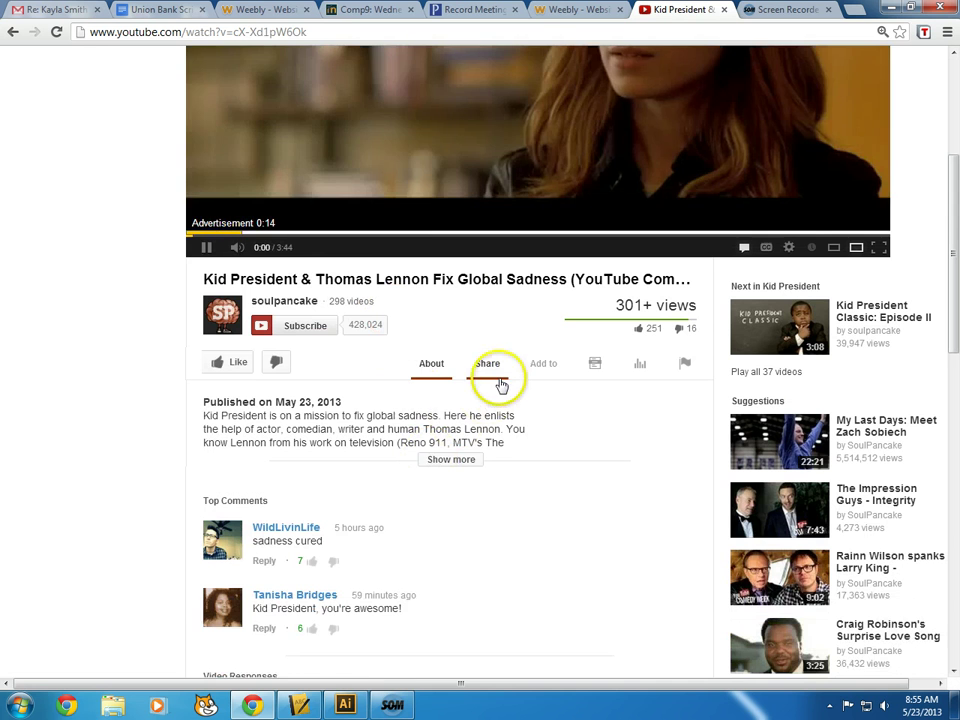
Bring up the video's 853 × 480 embed code and select it for copying
{"action": "left_click", "coordinate": [491, 366]}
{"action": "scroll", "coordinate": [485, 386], "scroll_direction": "down", "scroll_amount": 2}
{"action": "scroll", "coordinate": [475, 375], "scroll_direction": "down", "scroll_amount": 1}
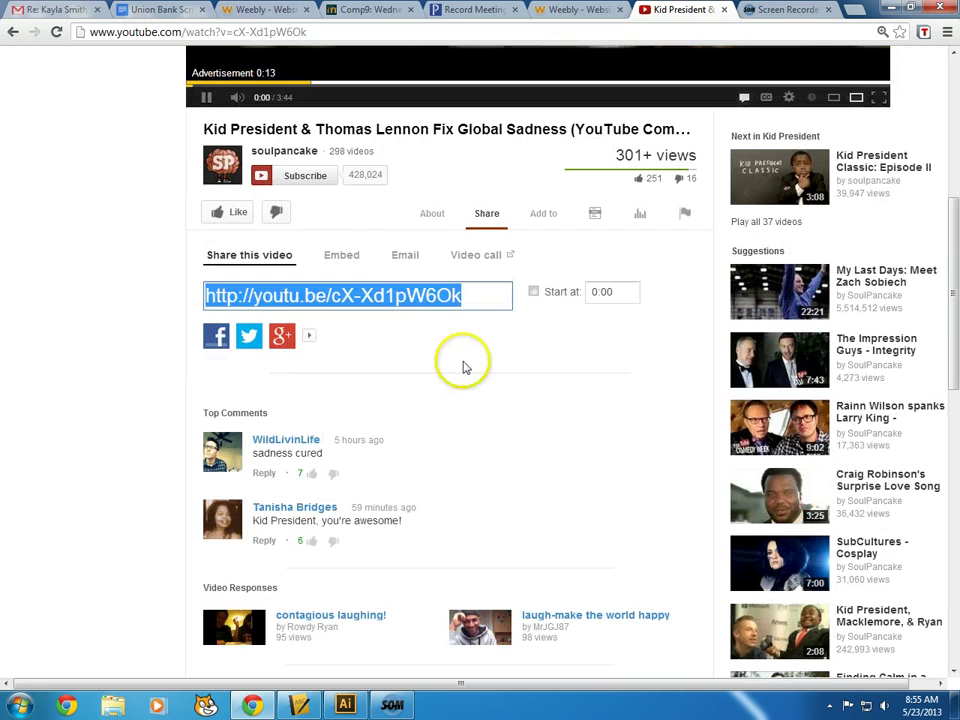
{"action": "left_click", "coordinate": [343, 256]}
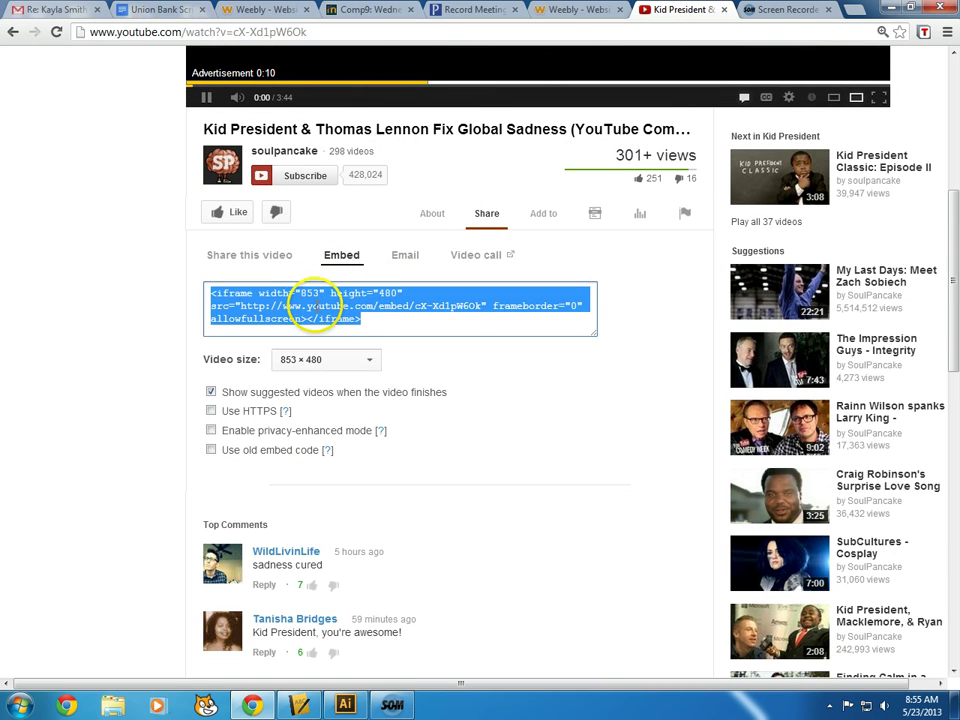
{"action": "left_click", "coordinate": [345, 360]}
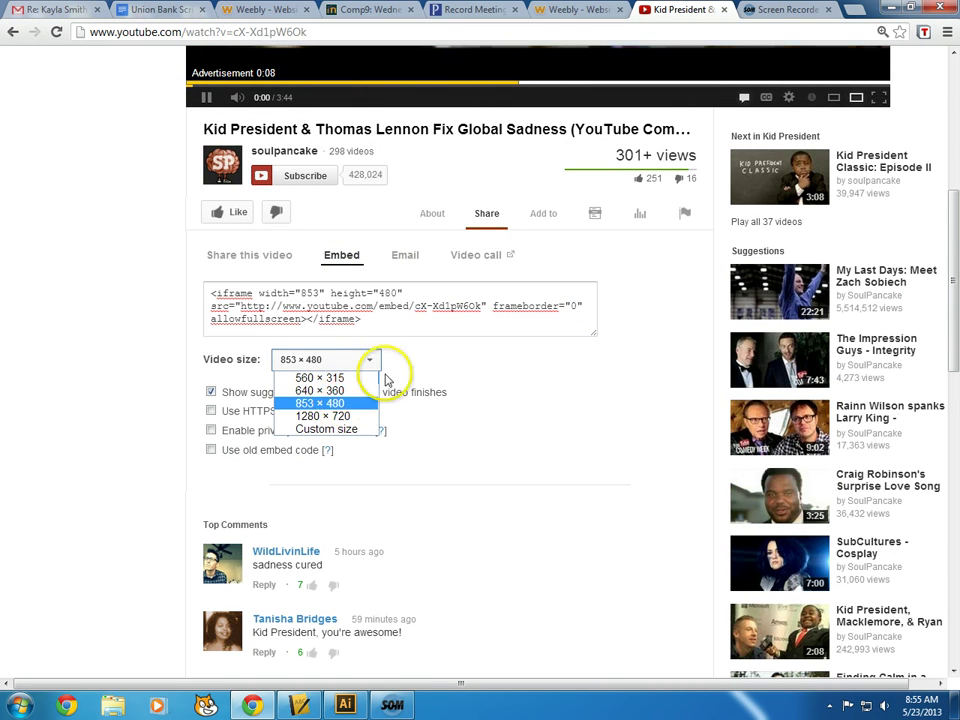
{"action": "left_click", "coordinate": [438, 325]}
{"action": "key", "text": "ctrl+a"}
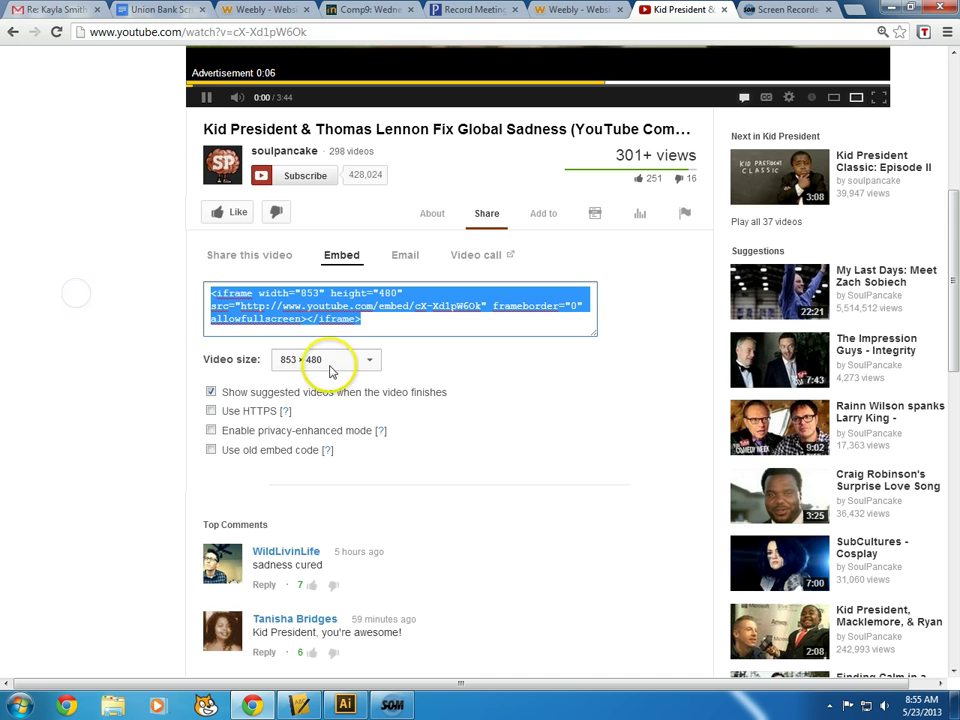
Paste the Kid President YouTube embed code into the custom HTML block under Audio work and confirm the video shows
{"action": "left_click", "coordinate": [723, 10]}
{"action": "left_click", "coordinate": [561, 12]}
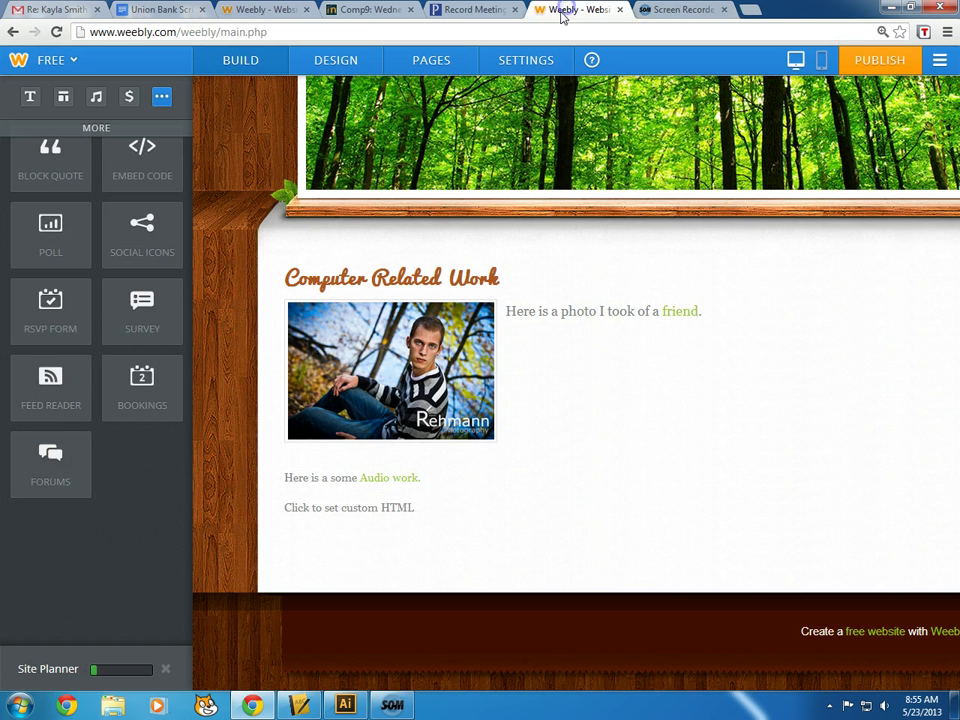
{"action": "left_click_drag", "start_coordinate": [88, 448], "coordinate": [384, 513]}
{"action": "left_click", "coordinate": [125, 507]}
{"action": "type", "text": "<iframe width=\"853\" height=\"480\" src=\"http://www.youtube.com/embed/cX-Xd1pW60k\" frameborder=\"0\" allowfullscreen></iframe>"}
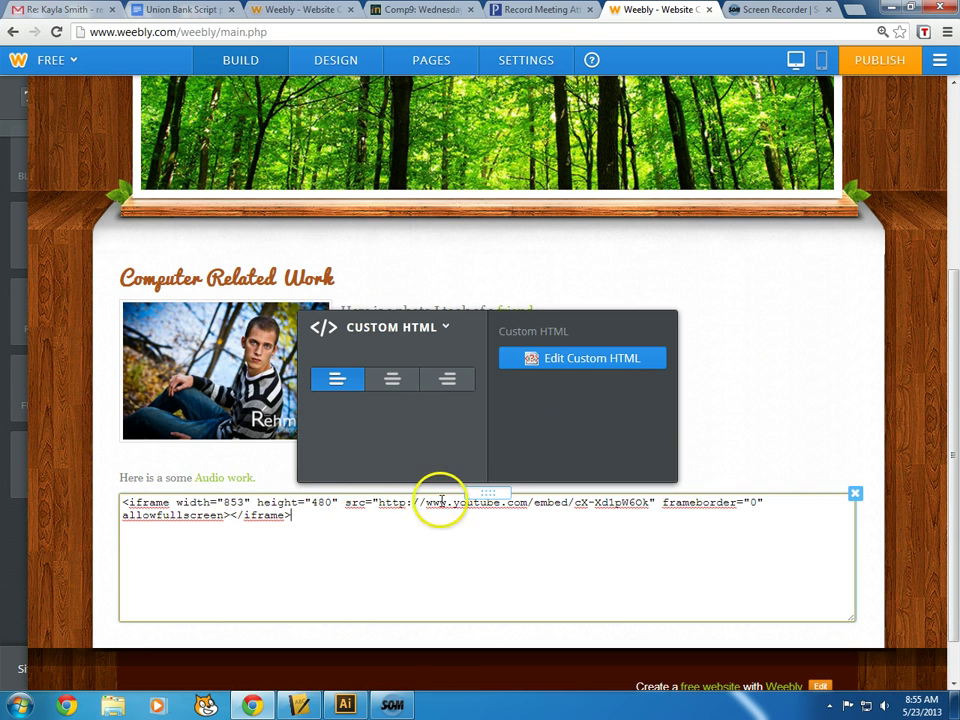
{"action": "left_click", "coordinate": [893, 356]}
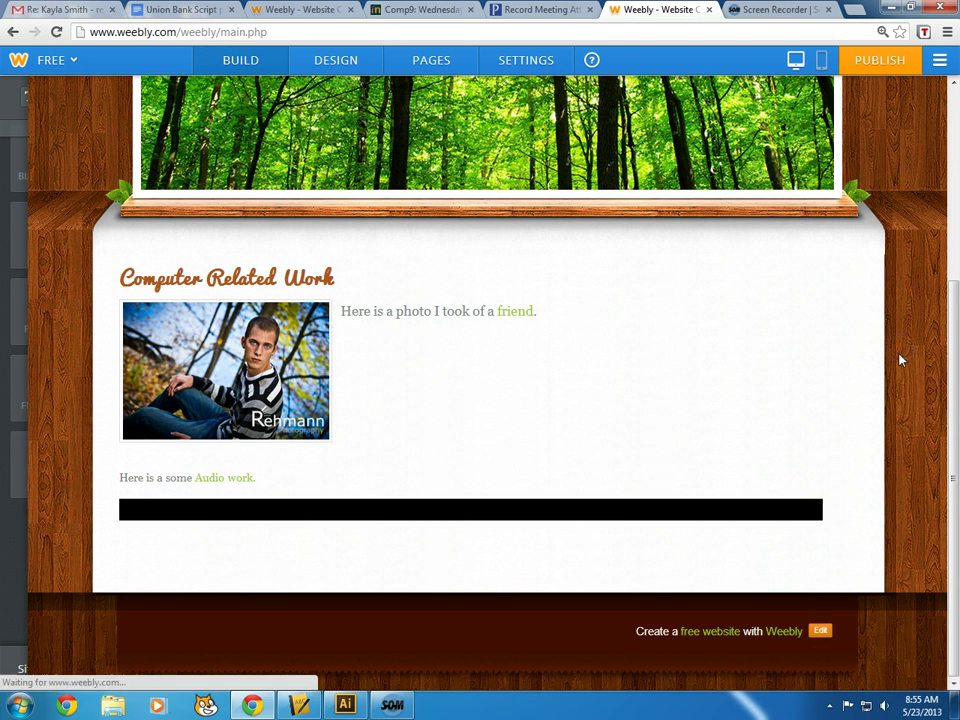
{"action": "scroll", "coordinate": [457, 510], "scroll_direction": "down", "scroll_amount": 2}
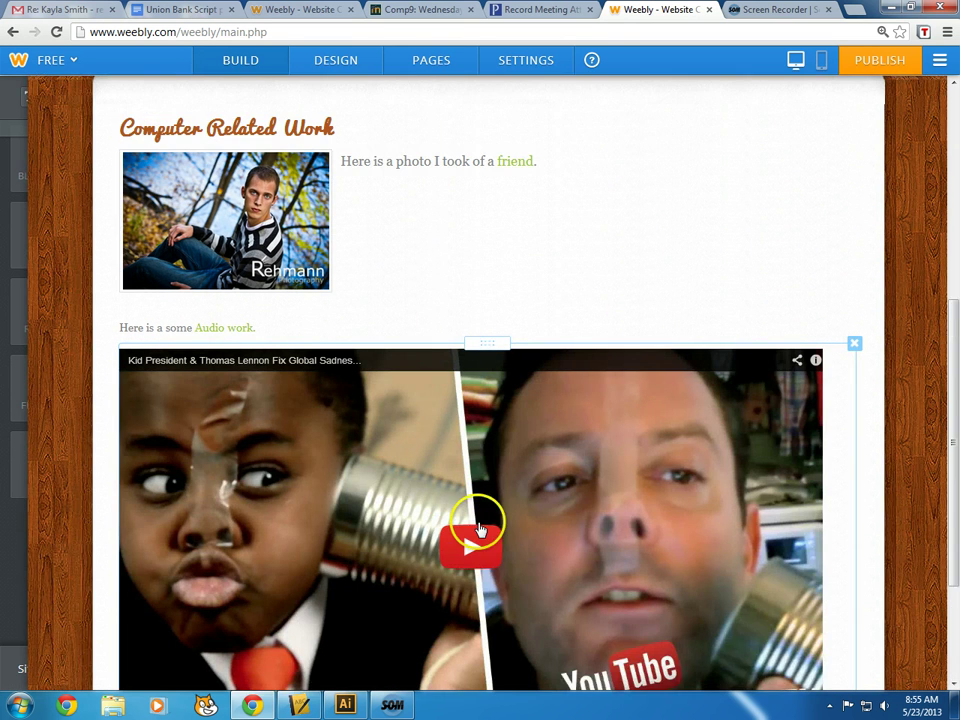
{"action": "scroll", "coordinate": [480, 528], "scroll_direction": "down", "scroll_amount": 1}
{"action": "scroll", "coordinate": [516, 543], "scroll_direction": "down", "scroll_amount": 2}
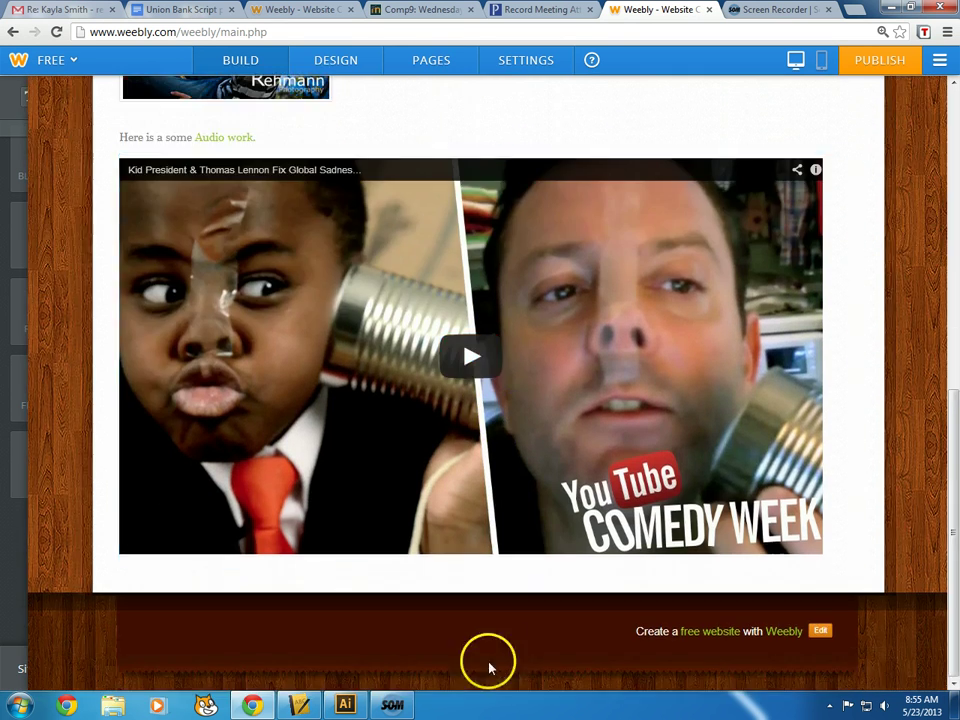
{"action": "scroll", "coordinate": [302, 506], "scroll_direction": "up", "scroll_amount": 2}
{"action": "scroll", "coordinate": [298, 317], "scroll_direction": "up", "scroll_amount": 1}
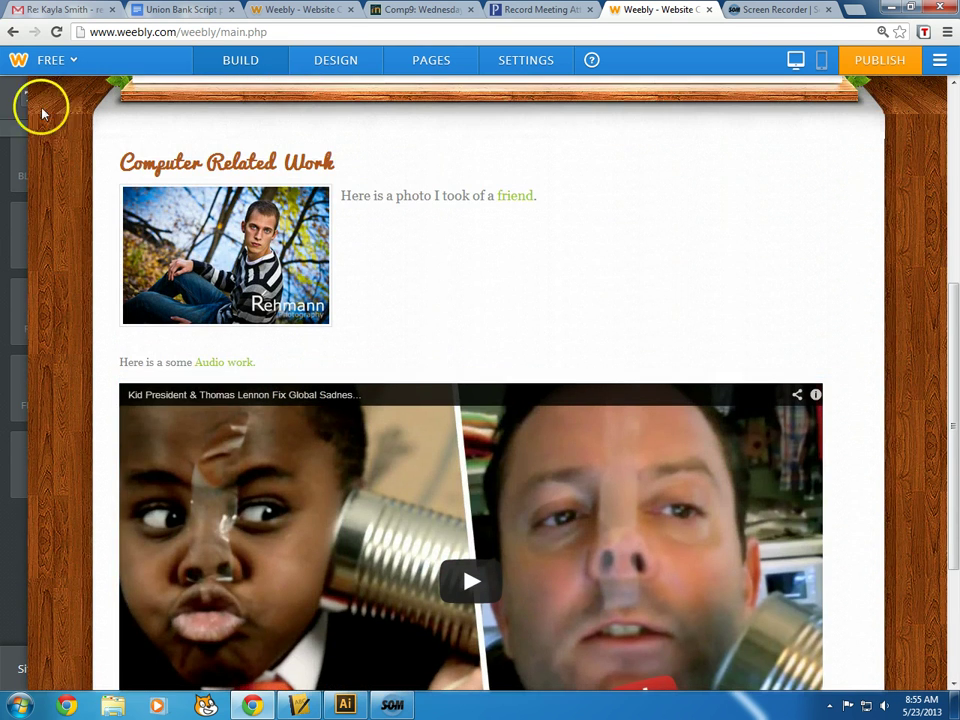
Set the paragraph text colour to dark grey in the Change Fonts settings
{"action": "left_click", "coordinate": [336, 61]}
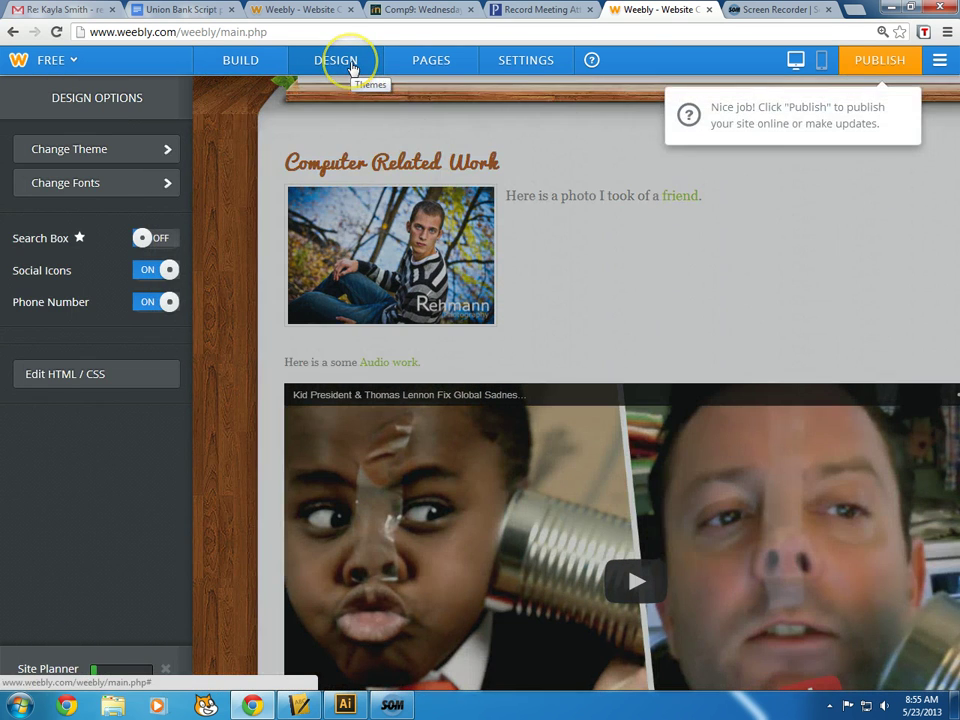
{"action": "left_click", "coordinate": [121, 185]}
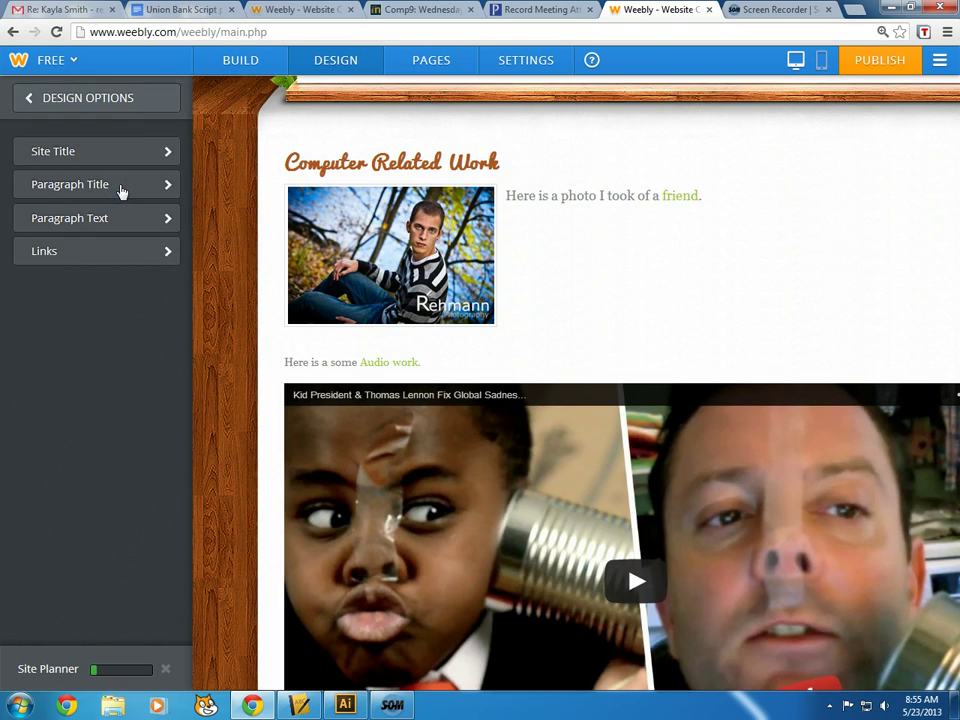
{"action": "left_click", "coordinate": [349, 349]}
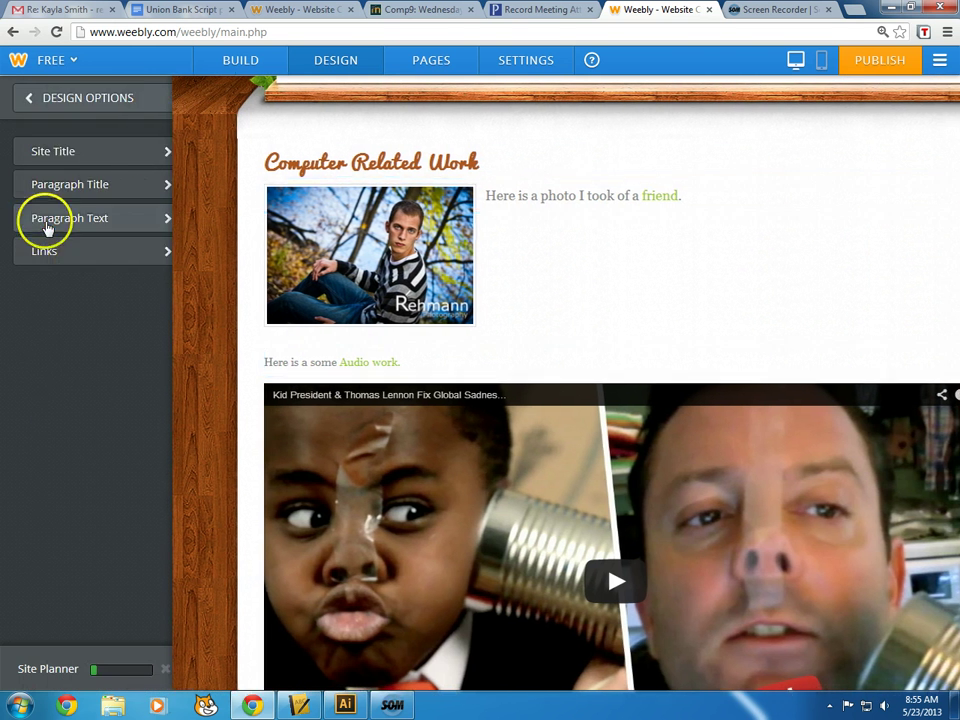
{"action": "left_click", "coordinate": [47, 228]}
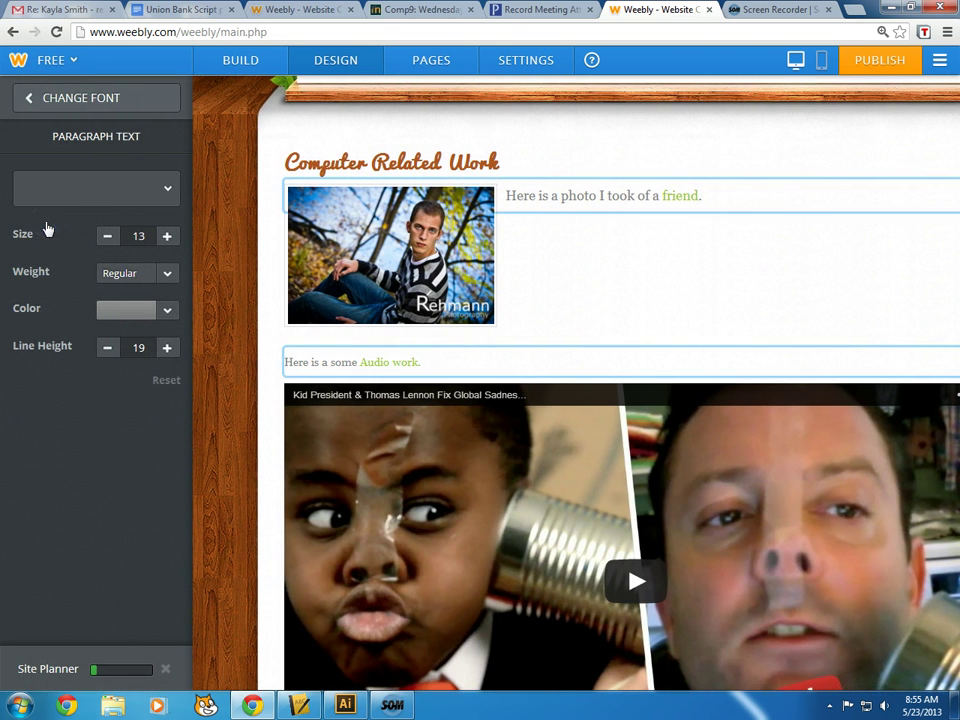
{"action": "left_click", "coordinate": [172, 313]}
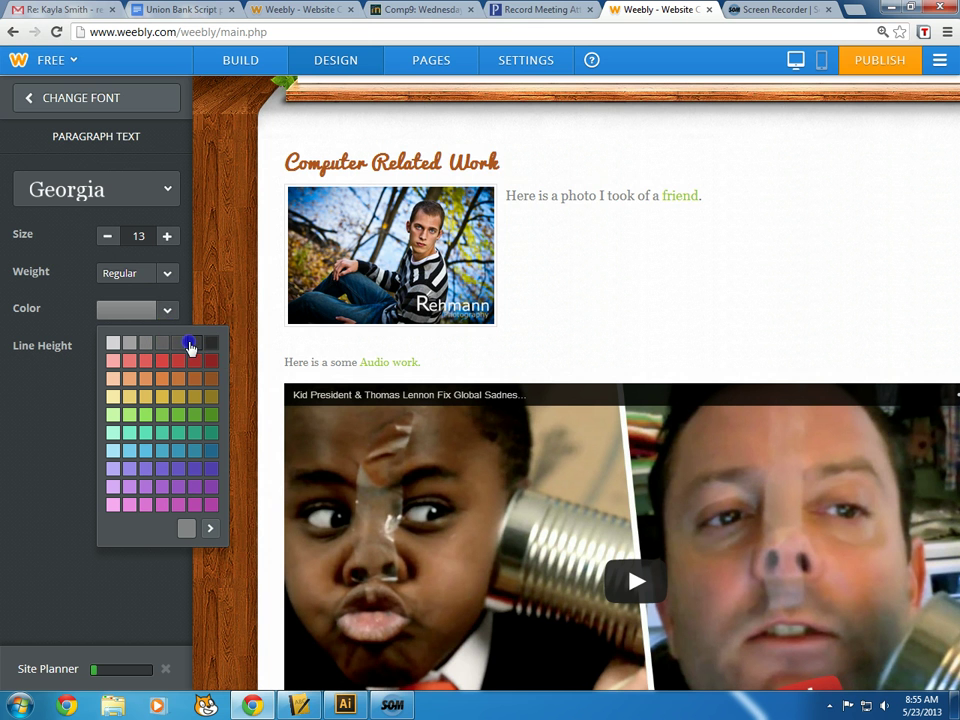
{"action": "left_click", "coordinate": [192, 343]}
{"action": "left_click", "coordinate": [634, 214]}
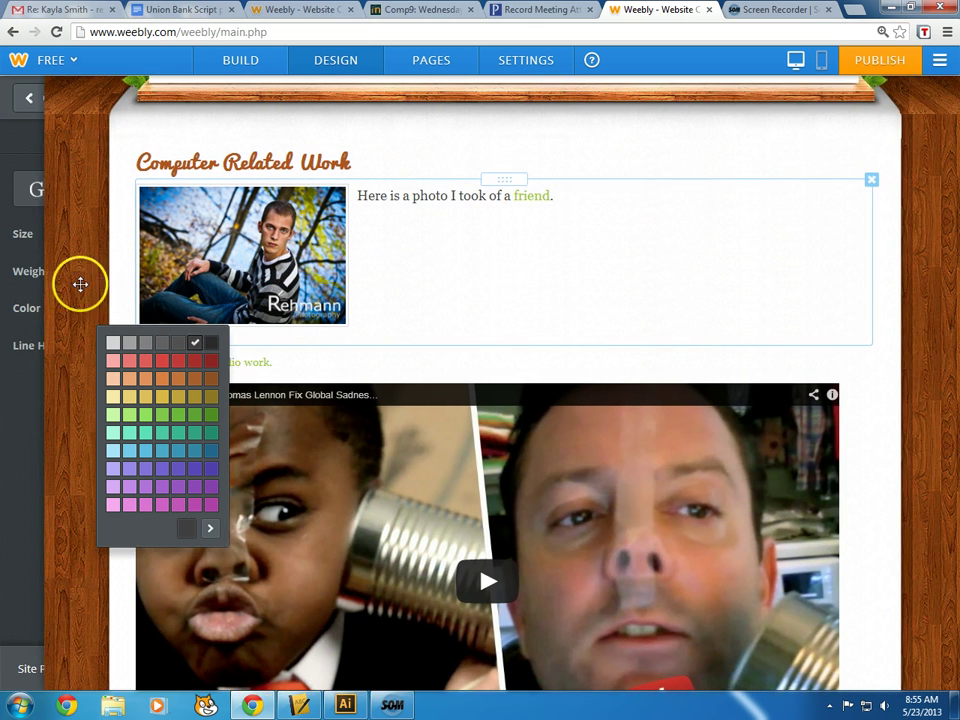
{"action": "mouse_move", "coordinate": [17, 289]}
{"action": "left_click", "coordinate": [20, 406]}
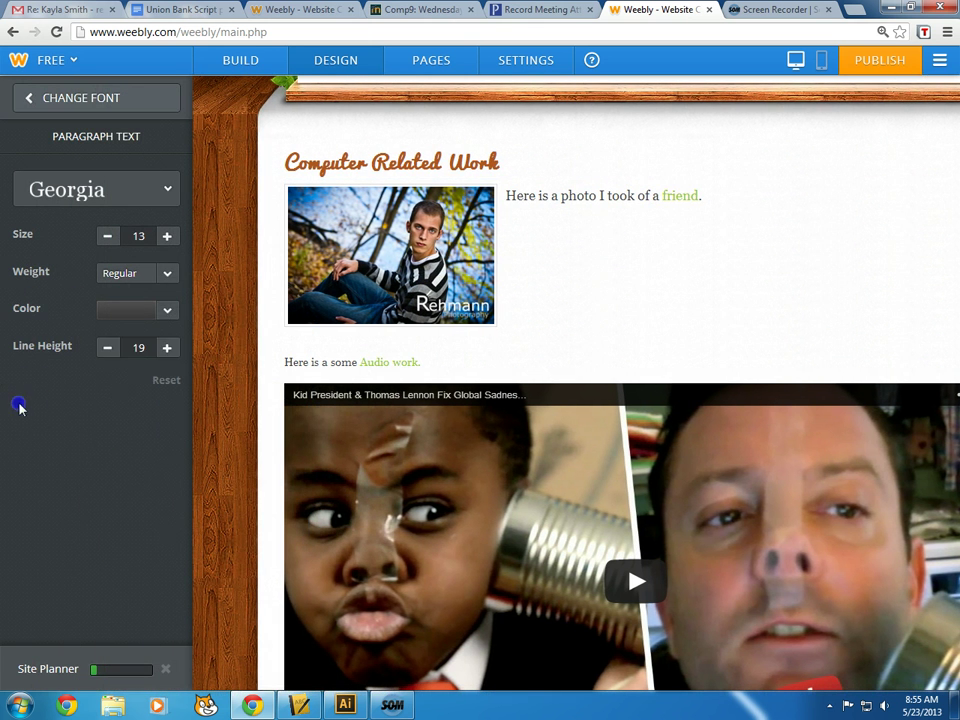
Raise the paragraph line height to 21 and return to the main design options
{"action": "left_click", "coordinate": [167, 347]}
{"action": "left_click", "coordinate": [167, 348]}
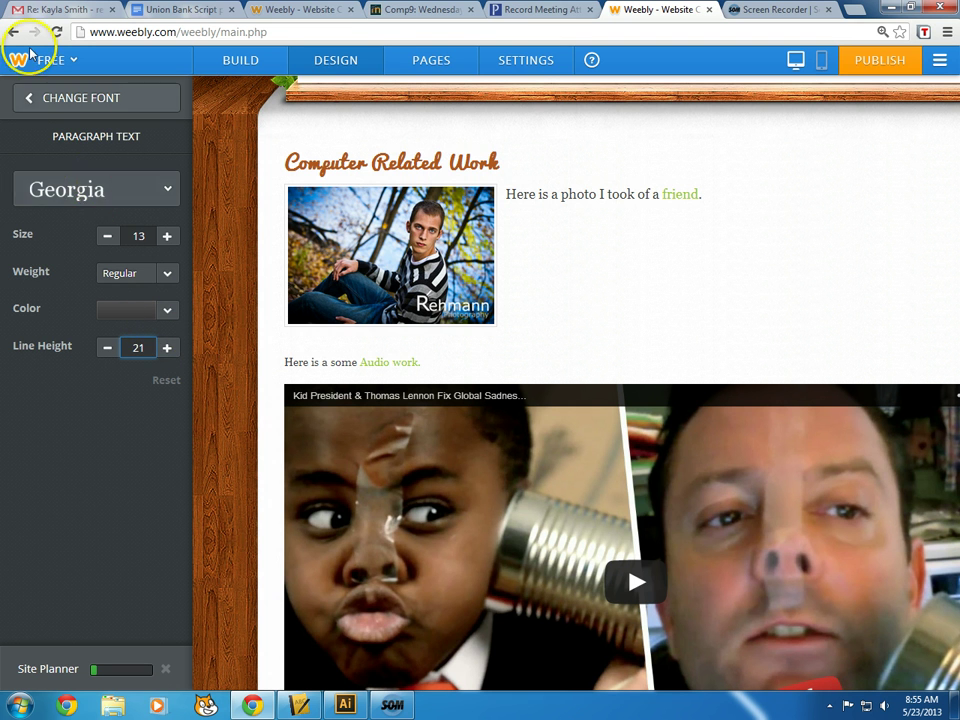
{"action": "left_click", "coordinate": [30, 98]}
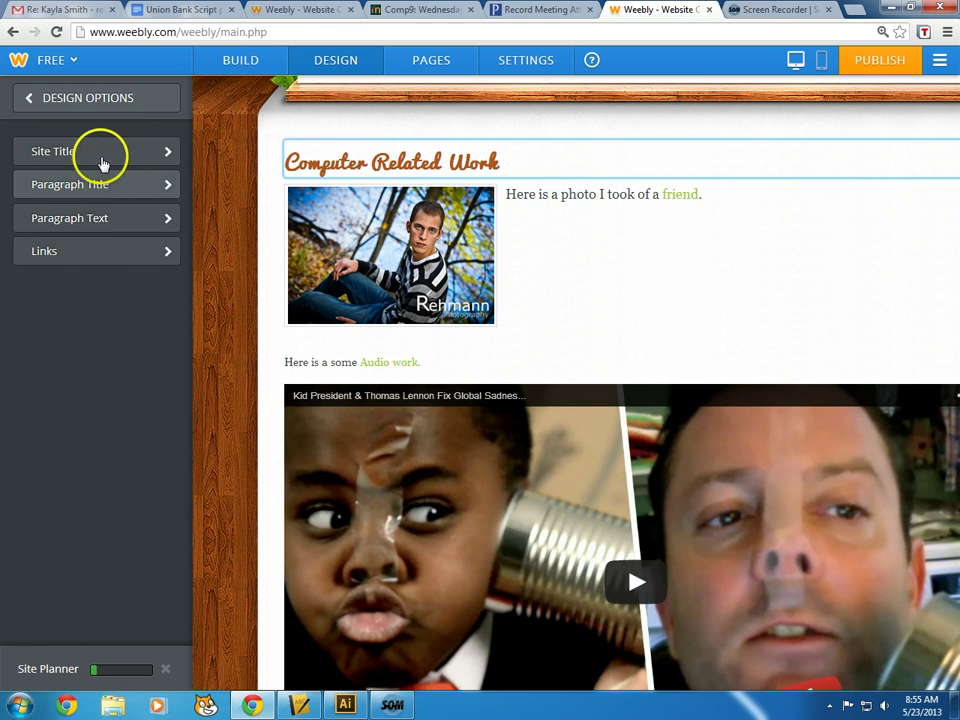
{"action": "left_click", "coordinate": [111, 98]}
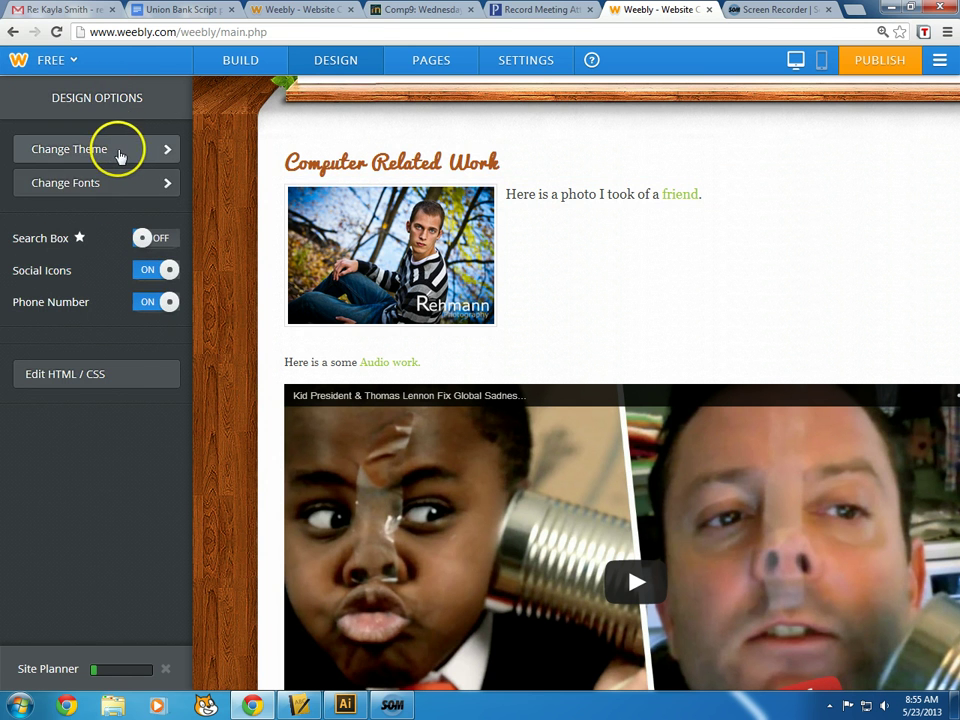
Filter themes by black and choose the dark theme with the black-and-white bridge banner
{"action": "left_click", "coordinate": [120, 153]}
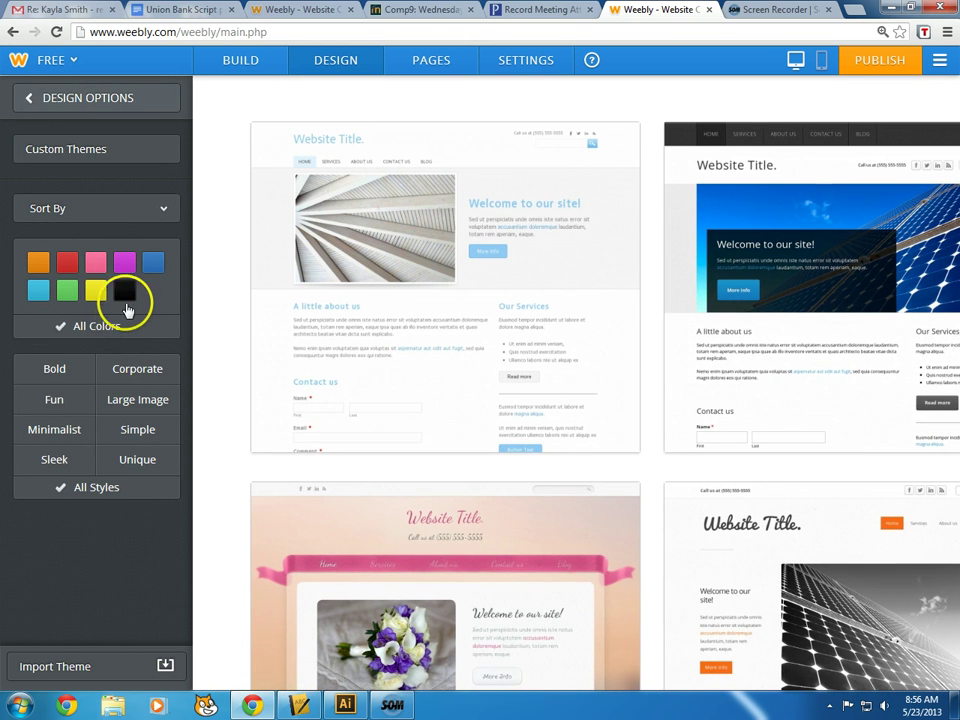
{"action": "left_click", "coordinate": [125, 291]}
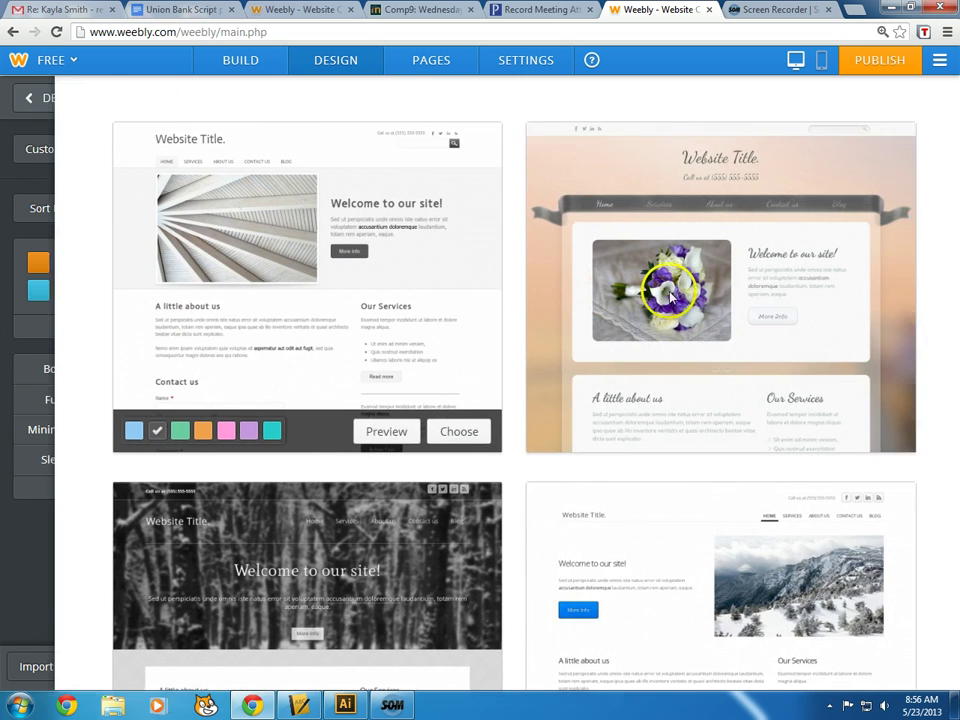
{"action": "scroll", "coordinate": [416, 316], "scroll_direction": "down", "scroll_amount": 6}
{"action": "scroll", "coordinate": [416, 316], "scroll_direction": "down", "scroll_amount": 2}
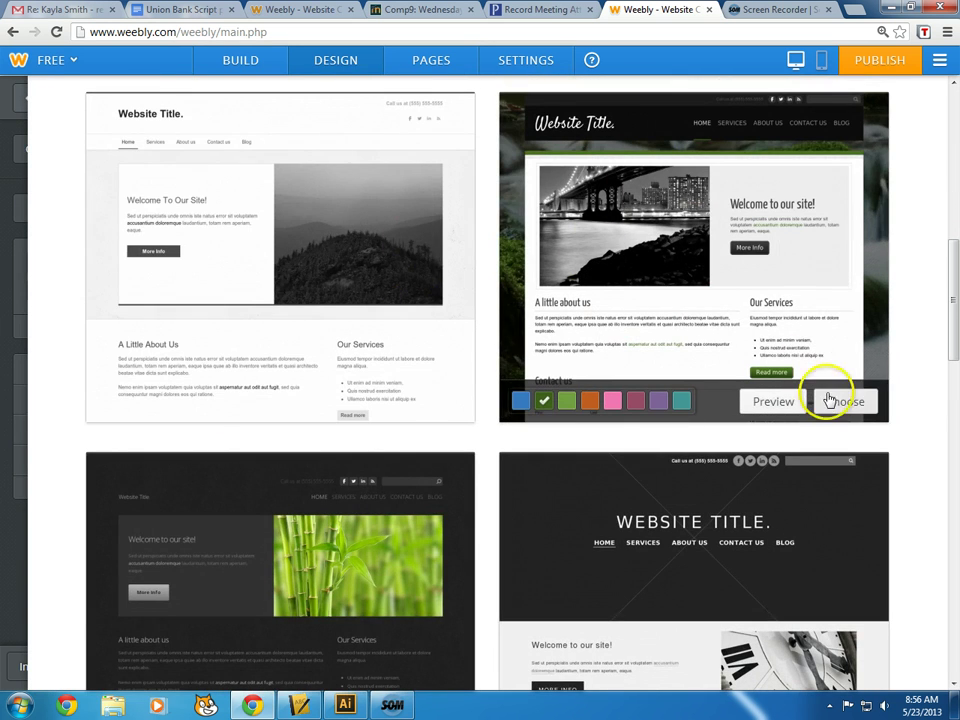
{"action": "left_click", "coordinate": [830, 404]}
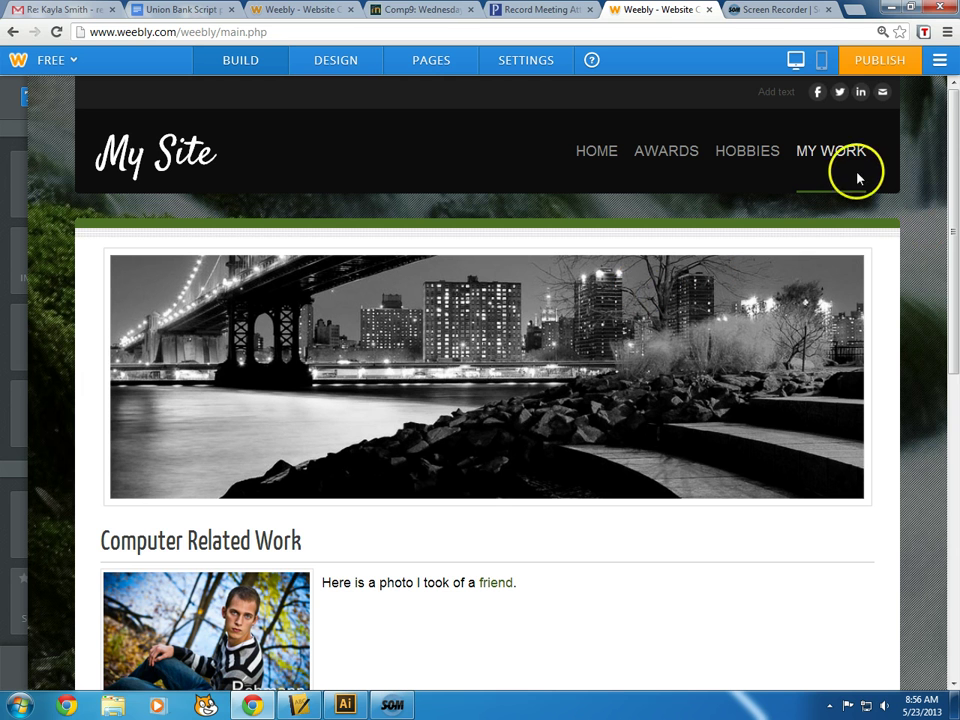
Review the Home page in the new dark theme
{"action": "mouse_move", "coordinate": [710, 155]}
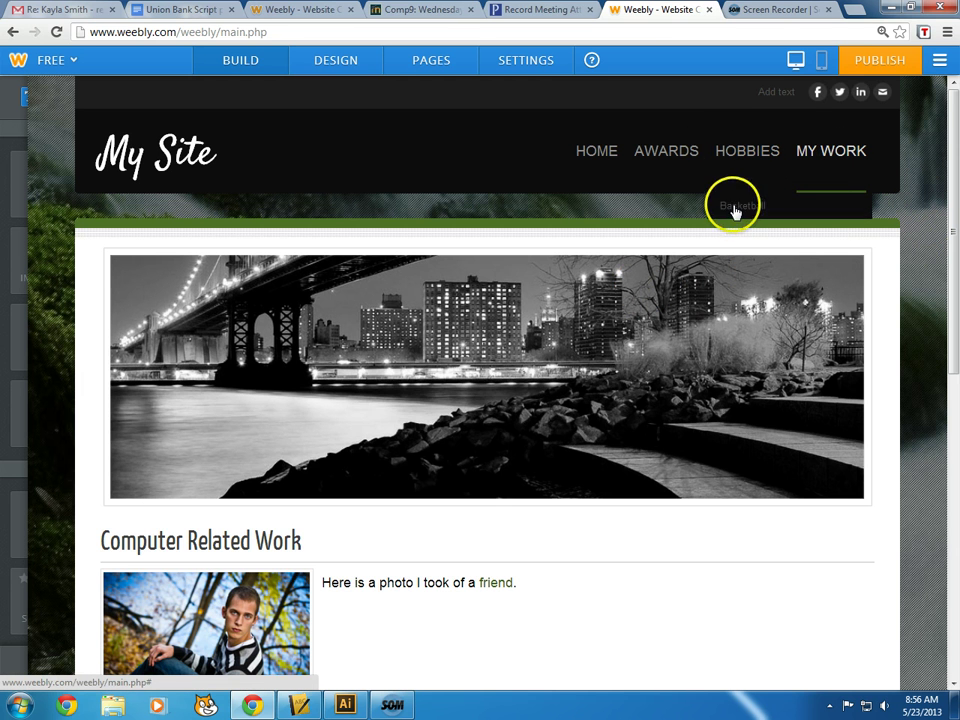
{"action": "left_click", "coordinate": [593, 150]}
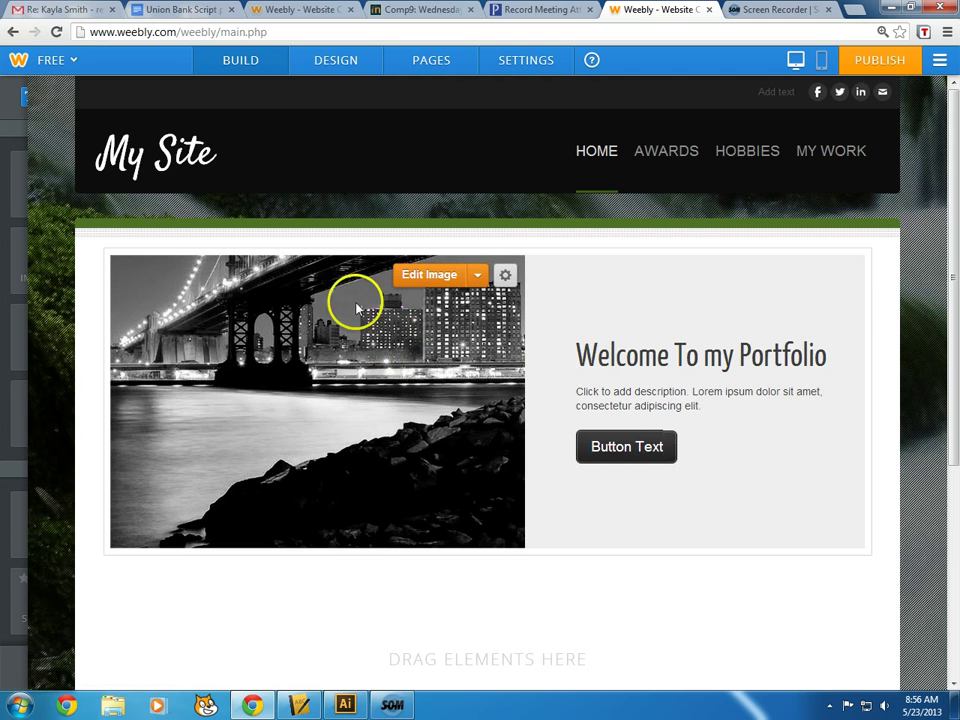
{"action": "scroll", "coordinate": [460, 428], "scroll_direction": "down", "scroll_amount": 3}
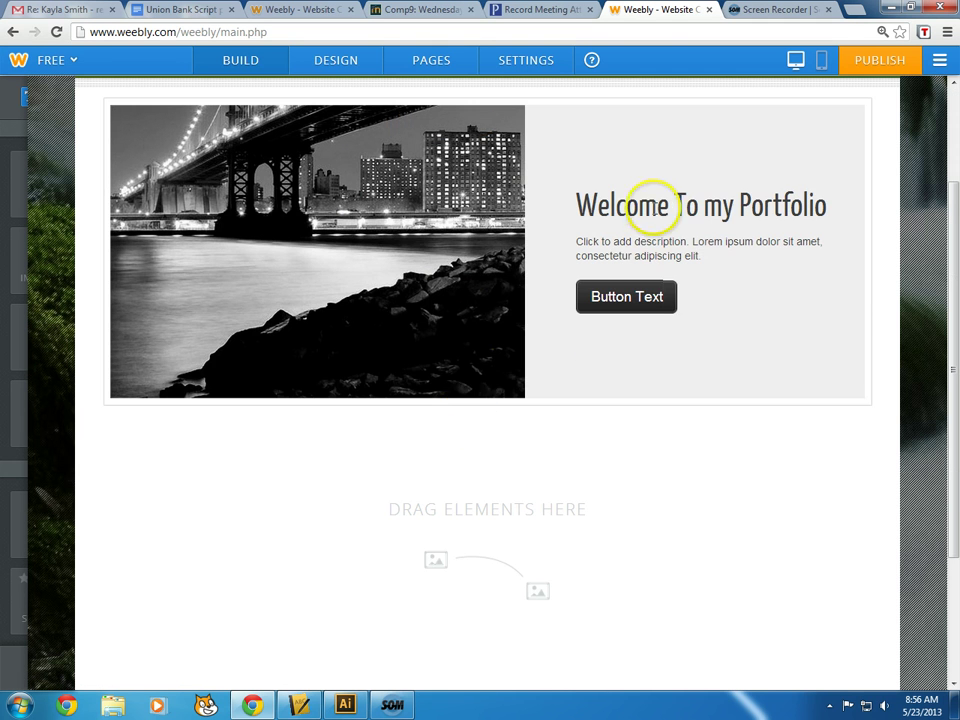
{"action": "scroll", "coordinate": [720, 225], "scroll_direction": "up", "scroll_amount": 1}
{"action": "scroll", "coordinate": [660, 140], "scroll_direction": "up", "scroll_amount": 1}
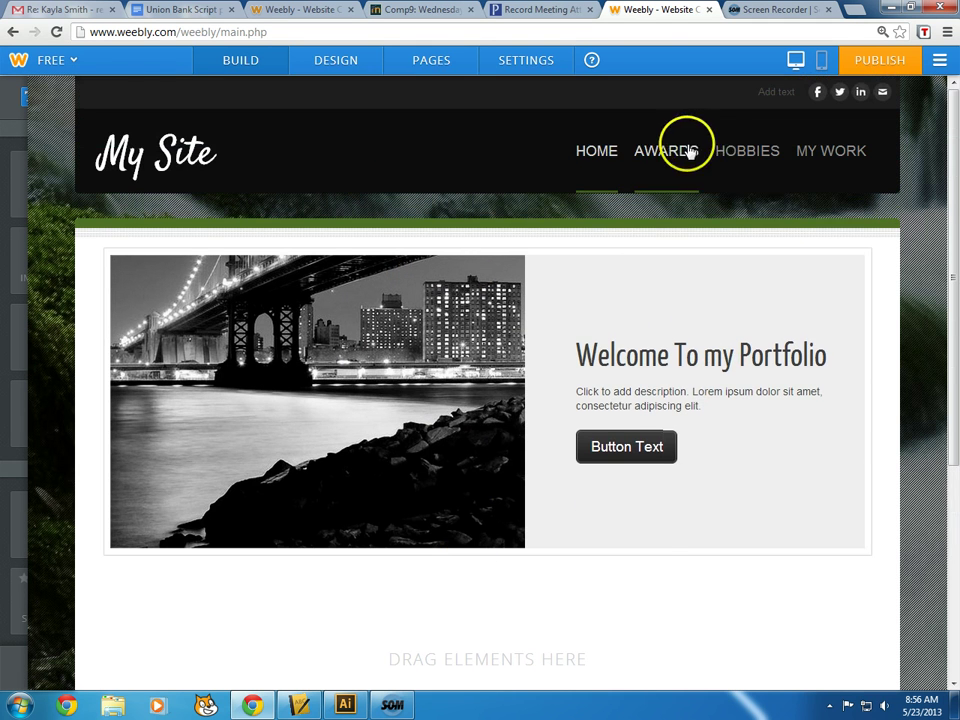
Go to the empty Hobbies page and show the Design options
{"action": "left_click", "coordinate": [731, 153]}
{"action": "mouse_move", "coordinate": [731, 195]}
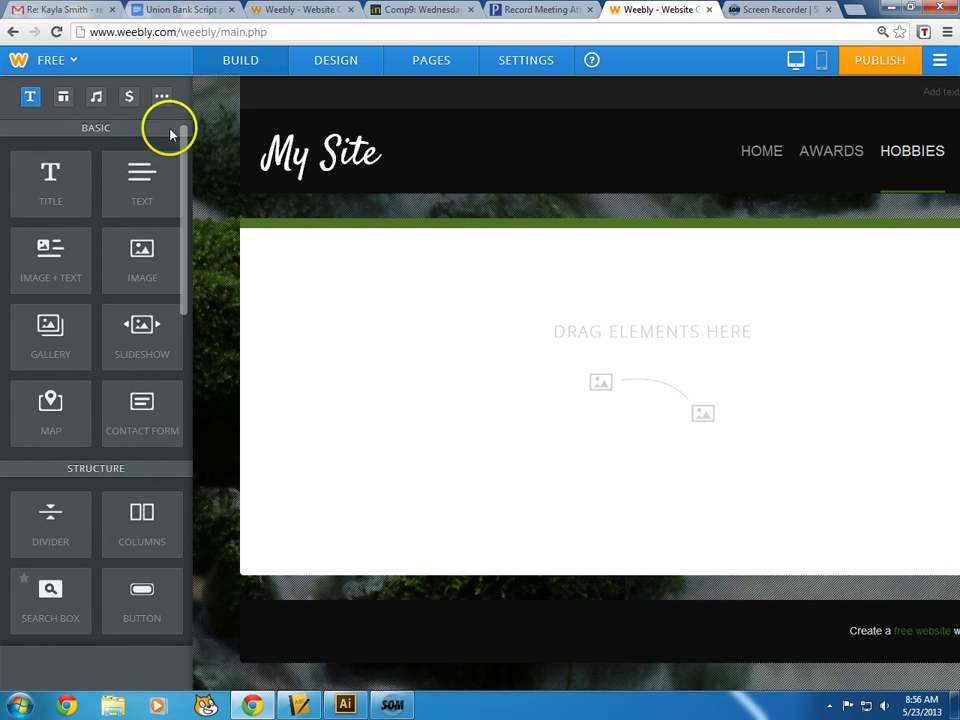
{"action": "left_click", "coordinate": [343, 62]}
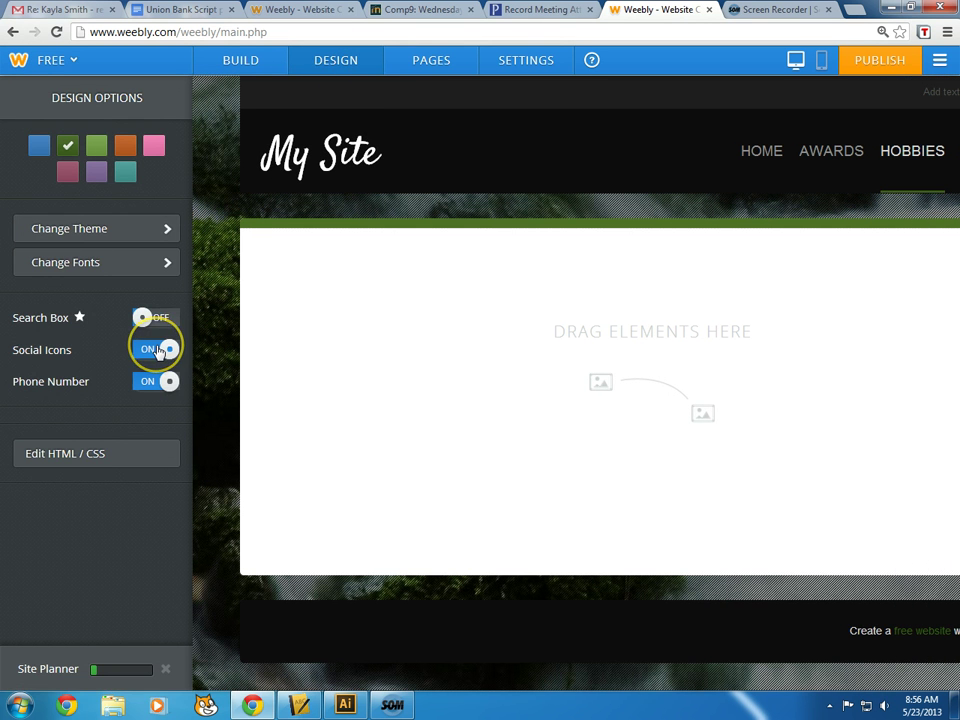
Show the My Work page settings under Pages, then bring up Screencast-O-Matic
{"action": "left_click", "coordinate": [433, 68]}
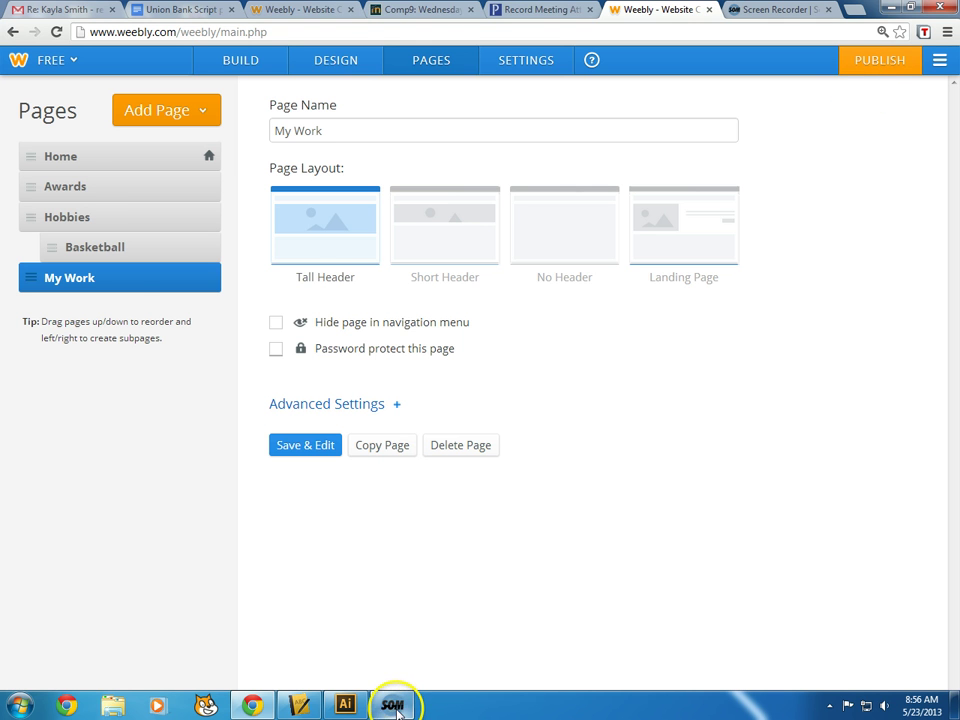
{"action": "mouse_move", "coordinate": [399, 706]}
{"action": "left_click", "coordinate": [418, 643]}
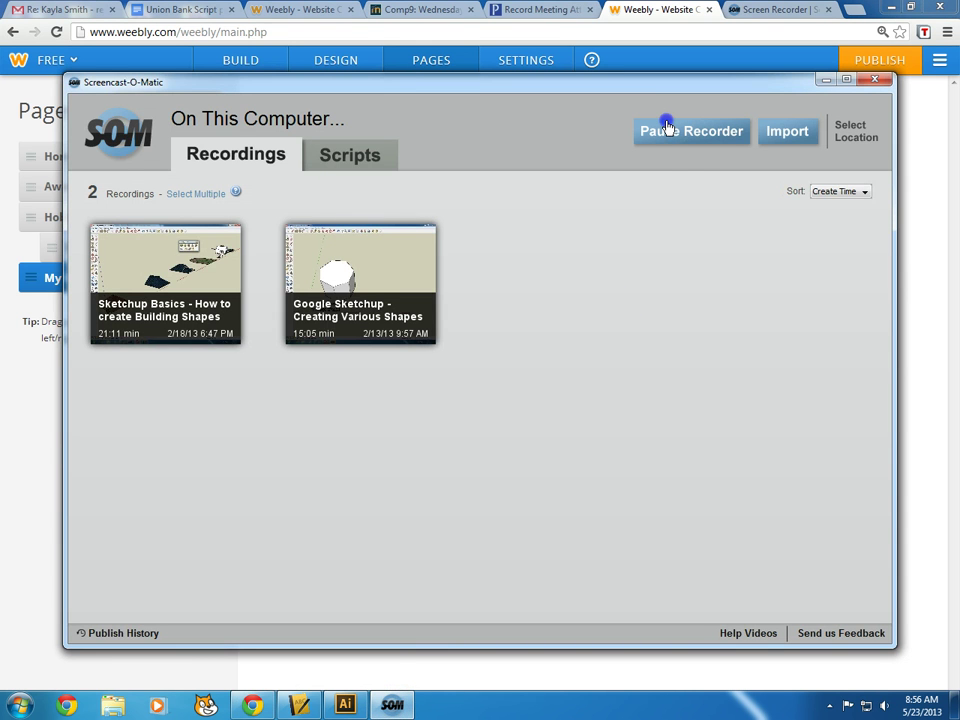